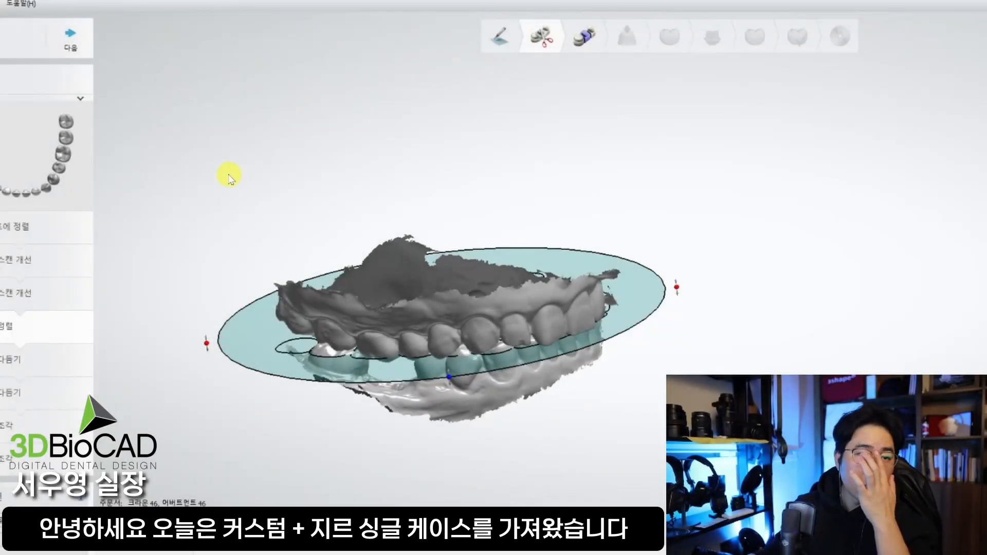
# Leave the open case and import the crown and abutment 46 order with Zirkon as the replacement material.
pyautogui.moveTo(298, 309); pyautogui.dragTo(477, 398, button='right')
pyautogui.moveTo(449, 365); pyautogui.dragTo(514, 396, button='right')
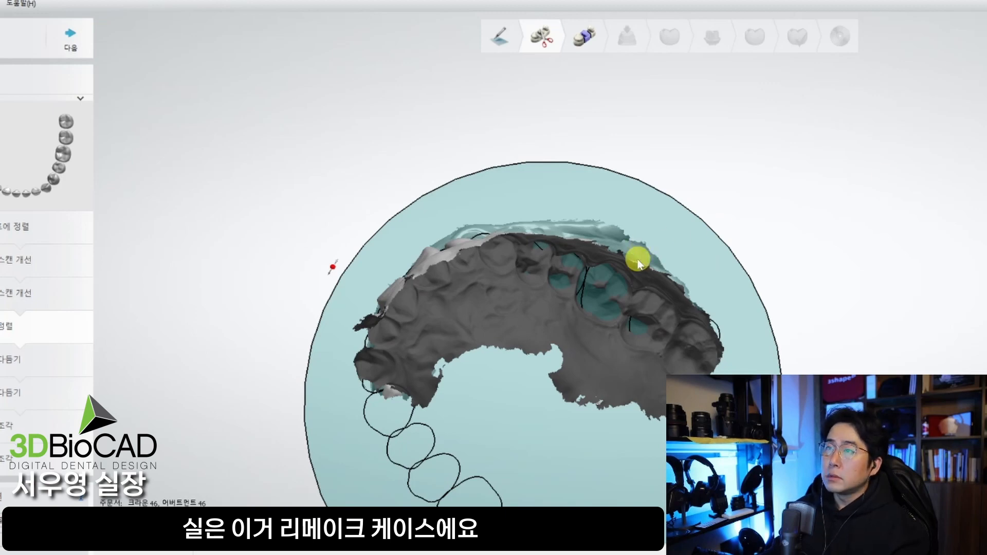
pyautogui.click(732, 309)
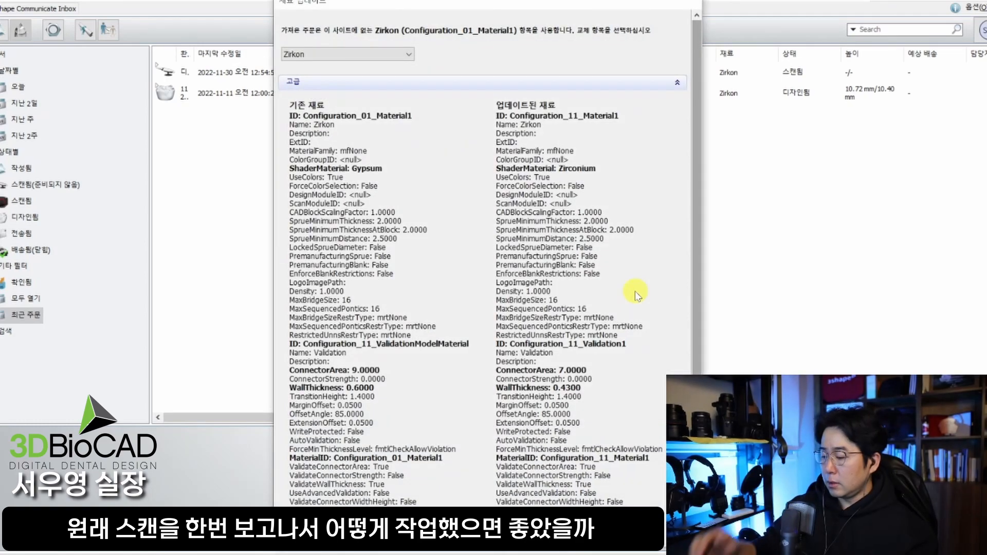
pyautogui.press('Return')
pyautogui.press('Return')
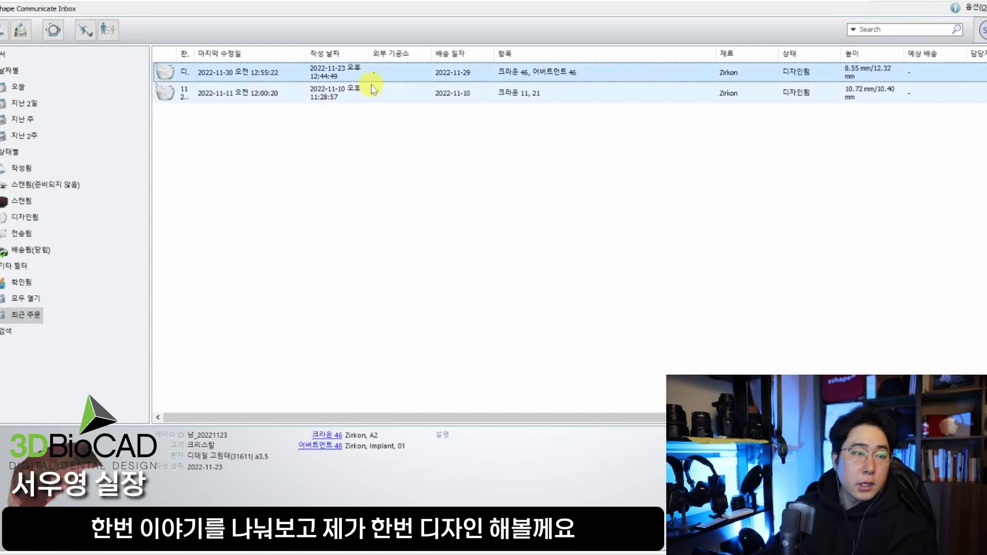
# Open the crown 46 order's 3D preview at full size and inspect the existing crown, abutment and opposing teeth.
pyautogui.press('space')
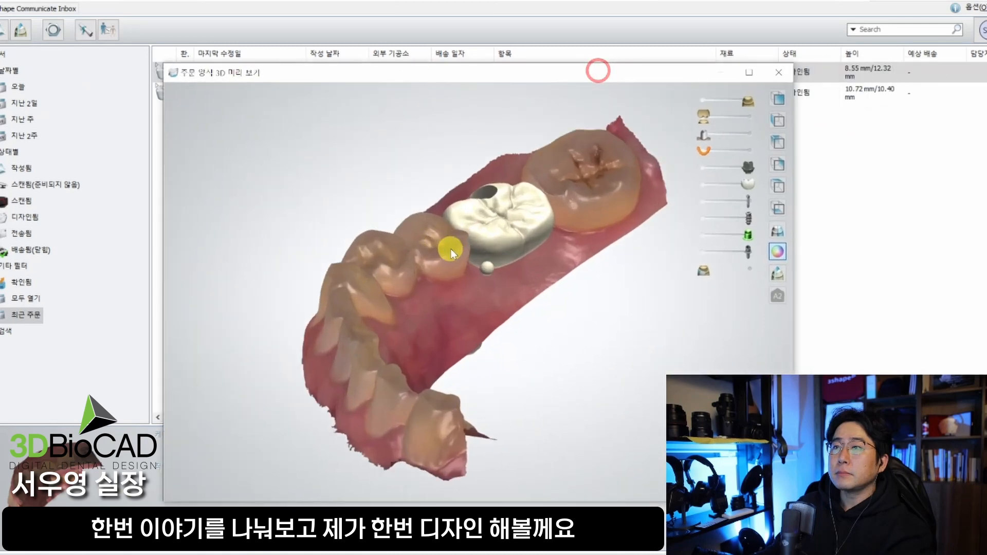
pyautogui.click(750, 73)
pyautogui.moveTo(512, 174); pyautogui.dragTo(550, 249, button='right')
pyautogui.moveTo(687, 258); pyautogui.dragTo(662, 263, button='right')
pyautogui.scroll(3, 704, 268)
pyautogui.moveTo(776, 287)
pyautogui.mouseDown(button='right')
pyautogui.moveTo(737, 292)
pyautogui.moveTo(624, 418)
pyautogui.moveTo(550, 303)
pyautogui.moveTo(595, 392)
pyautogui.moveTo(577, 282)
pyautogui.moveTo(587, 254)
pyautogui.moveTo(652, 293)
pyautogui.moveTo(686, 295)
pyautogui.moveTo(772, 271)
pyautogui.mouseUp(button='right')
pyautogui.moveTo(759, 307); pyautogui.dragTo(651, 159, button='right')
pyautogui.click(570, 196)
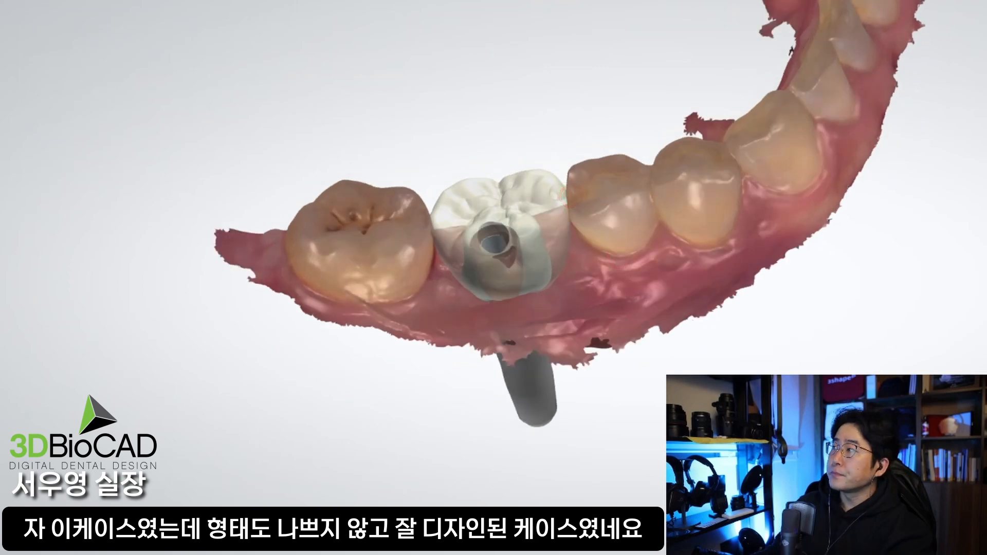
pyautogui.moveTo(682, 169); pyautogui.dragTo(667, 272, button='middle')
pyautogui.moveTo(535, 255); pyautogui.dragTo(722, 191, button='right')
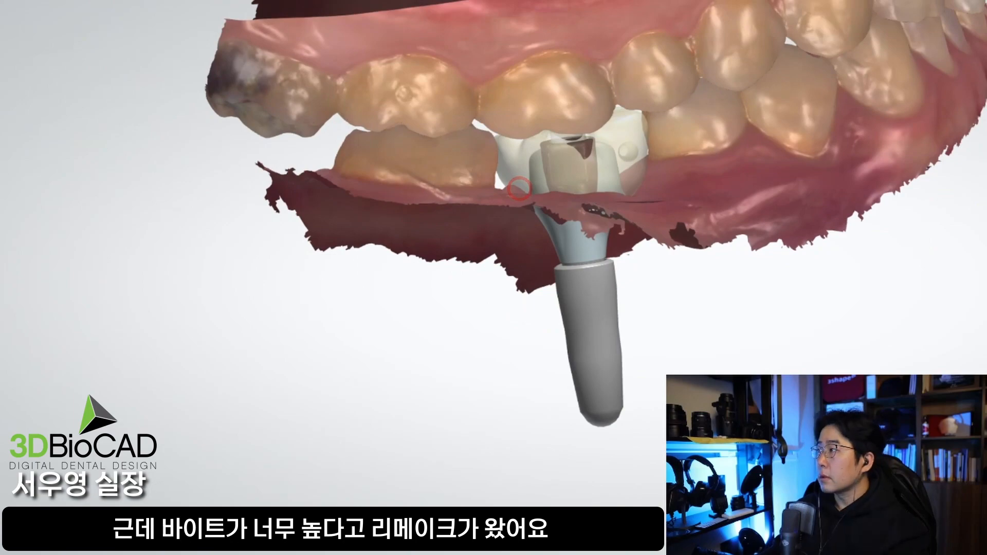
# Examine how the bite scan matches the upper and lower scans around tooth 46, including without scan colours.
pyautogui.moveTo(519, 189); pyautogui.dragTo(489, 218, button='middle')
pyautogui.moveTo(706, 199); pyautogui.dragTo(705, 263, button='middle')
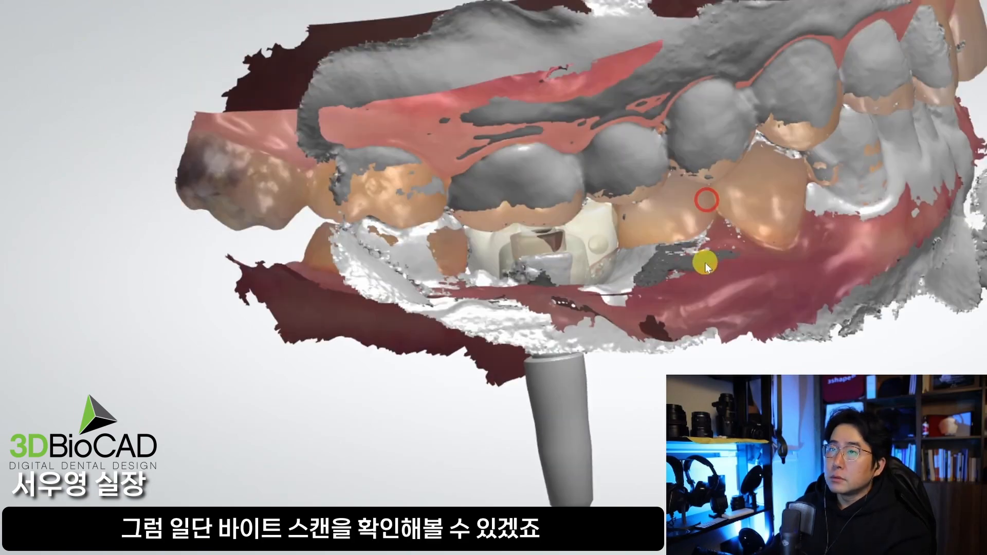
pyautogui.moveTo(682, 254); pyautogui.dragTo(609, 263, button='right')
pyautogui.scroll(-3, 759, 267)
pyautogui.moveTo(716, 308); pyautogui.dragTo(967, 326, button='right')
pyautogui.scroll(5, 902, 267)
pyautogui.moveTo(901, 266); pyautogui.dragTo(686, 288, button='right')
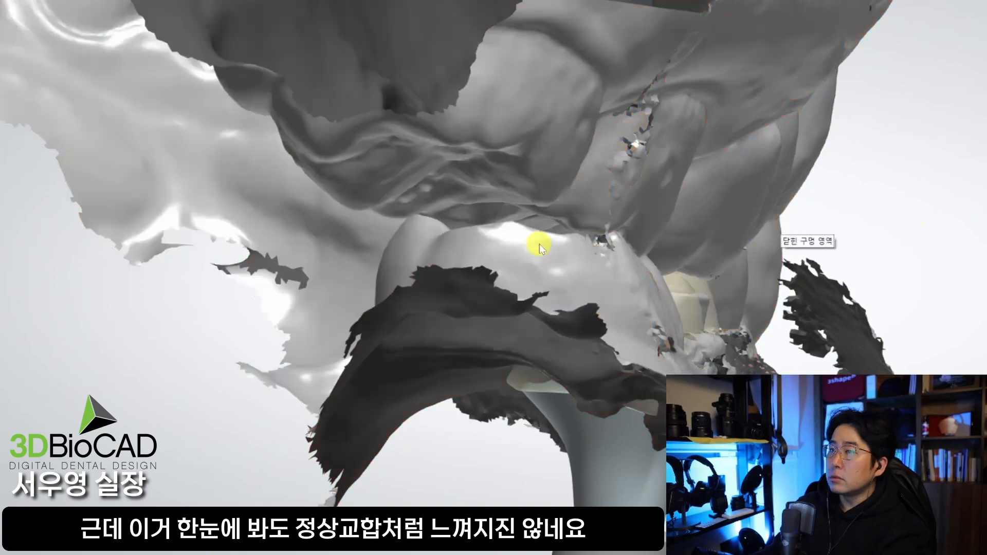
pyautogui.moveTo(544, 242)
pyautogui.mouseDown(button='right')
pyautogui.moveTo(682, 238)
pyautogui.moveTo(644, 252)
pyautogui.moveTo(615, 239)
pyautogui.moveTo(625, 254)
pyautogui.moveTo(665, 241)
pyautogui.moveTo(626, 244)
pyautogui.moveTo(631, 233)
pyautogui.mouseUp(button='right')
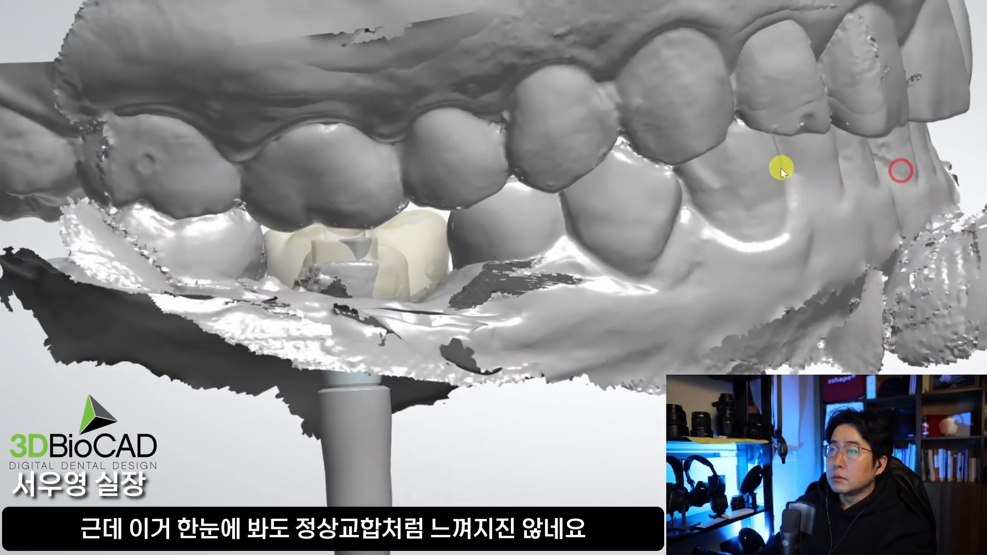
pyautogui.moveTo(778, 165); pyautogui.dragTo(786, 174, button='right')
pyautogui.scroll(2, 786, 174)
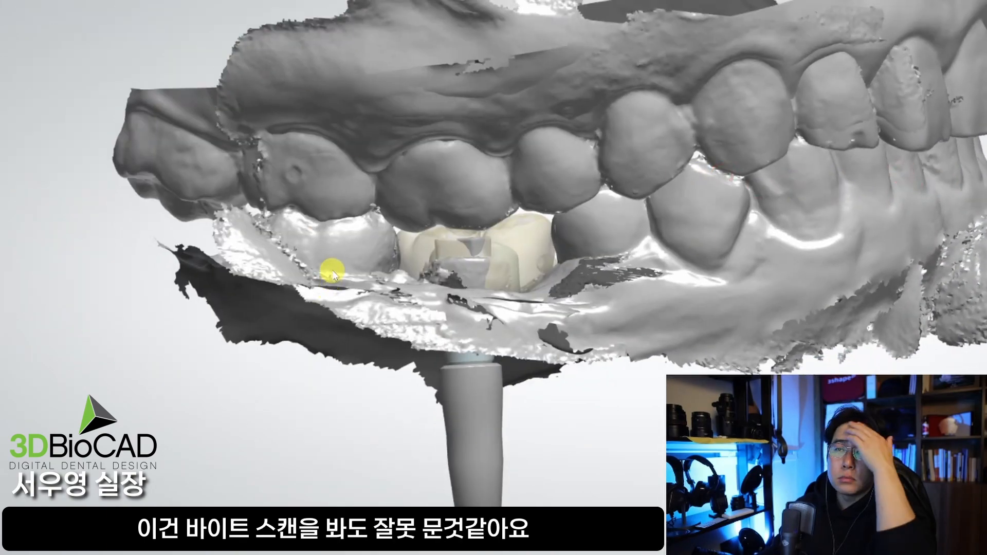
pyautogui.moveTo(300, 134)
pyautogui.mouseDown(button='right')
pyautogui.moveTo(293, 262)
pyautogui.moveTo(348, 236)
pyautogui.moveTo(379, 246)
pyautogui.moveTo(885, 218)
pyautogui.moveTo(464, 137)
pyautogui.mouseUp(button='right')
pyautogui.scroll(-1, 668, 231)
# Cut a 2D cross-section through both arches near crown 46 and position the section view clear of the teeth.
pyautogui.moveTo(404, 259); pyautogui.dragTo(641, 222)
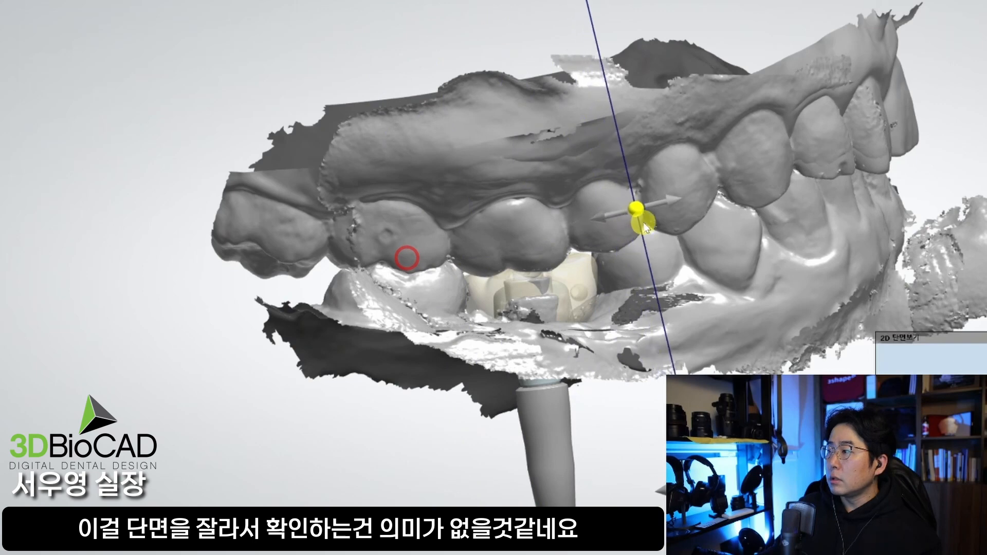
pyautogui.moveTo(737, 213); pyautogui.dragTo(661, 225)
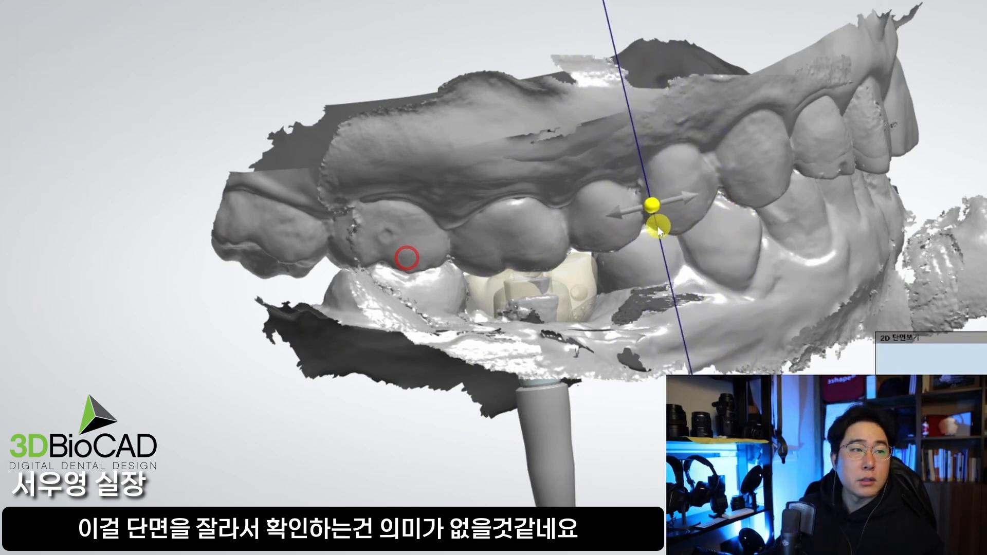
pyautogui.moveTo(681, 229); pyautogui.dragTo(606, 231)
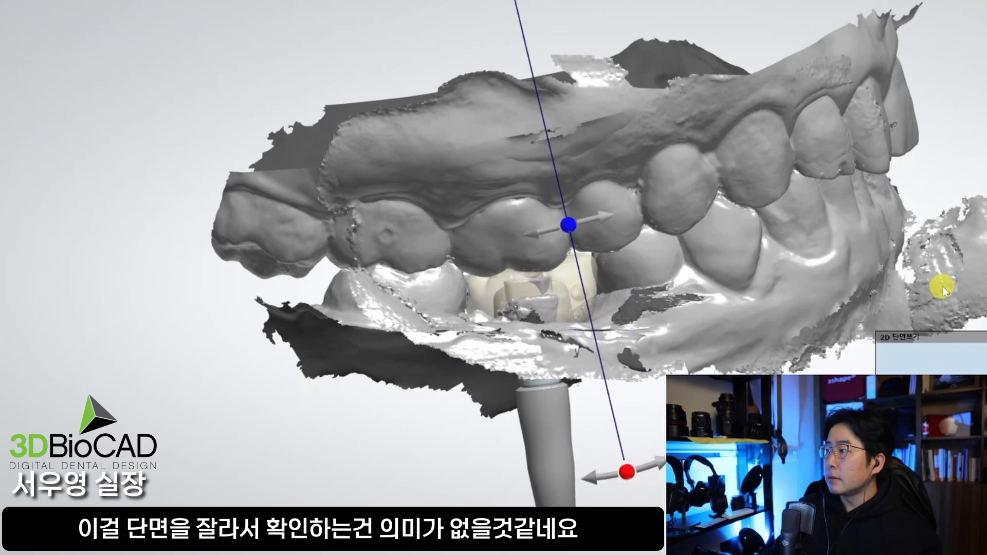
pyautogui.click(880, 339)
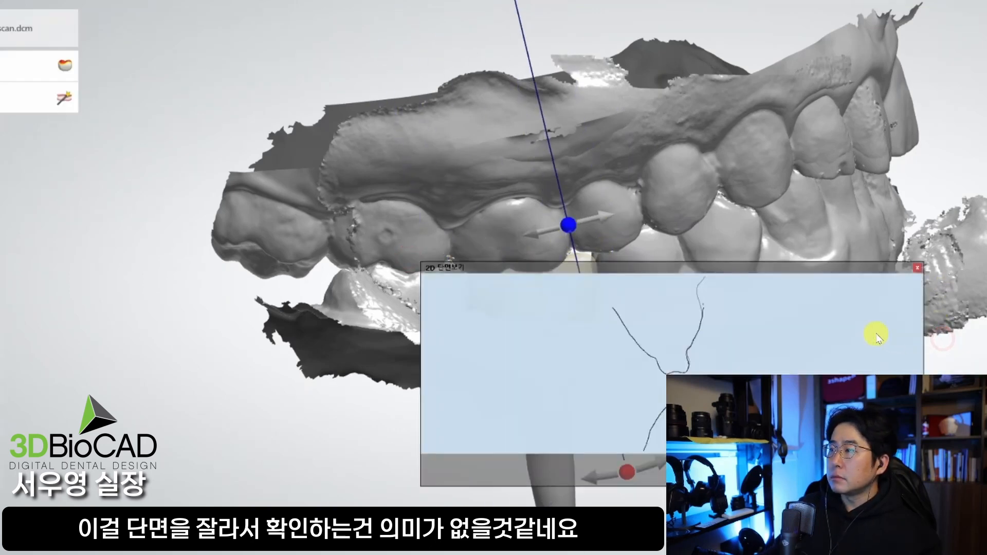
pyautogui.moveTo(694, 271); pyautogui.dragTo(743, 224)
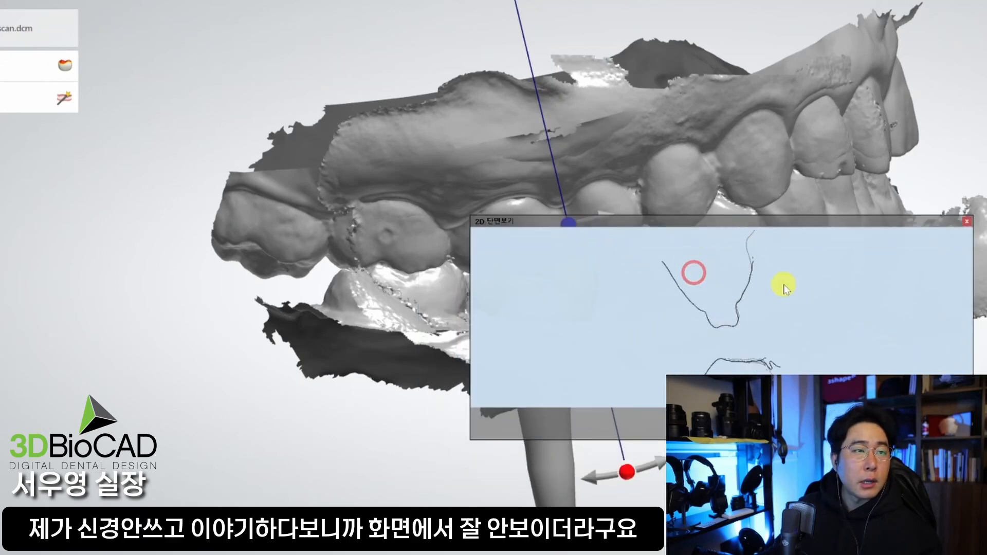
pyautogui.moveTo(411, 256); pyautogui.dragTo(301, 289, button='middle')
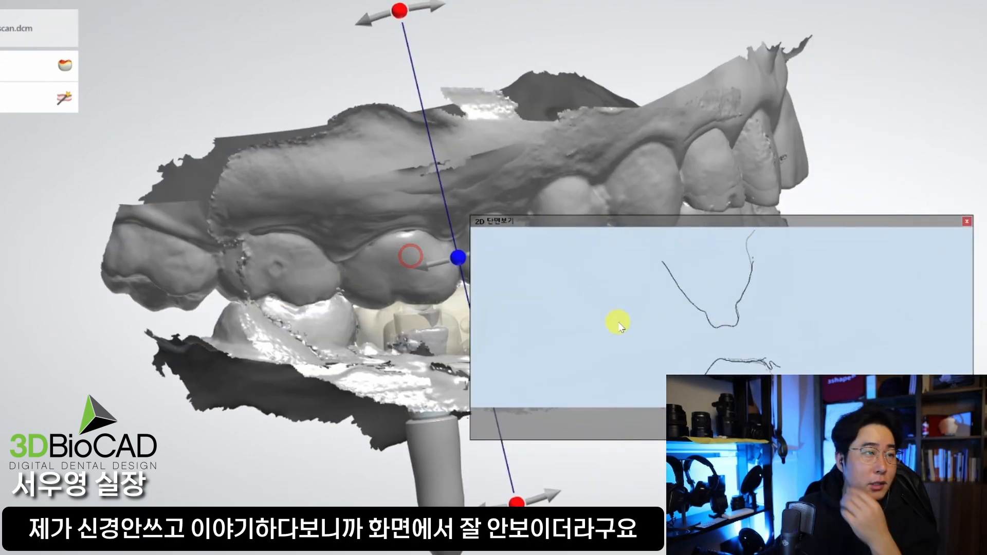
pyautogui.moveTo(672, 229); pyautogui.dragTo(741, 230, button='right')
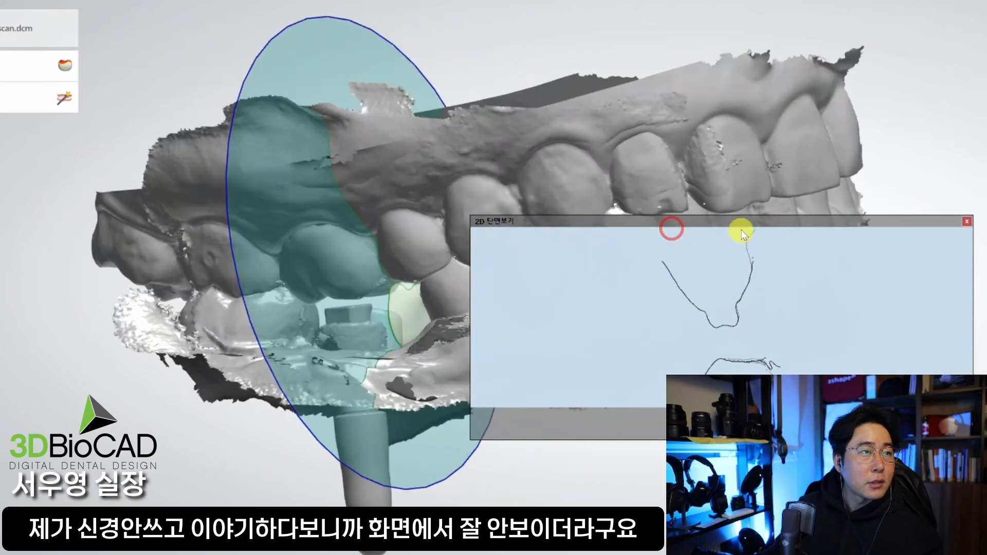
pyautogui.moveTo(832, 221); pyautogui.dragTo(862, 148)
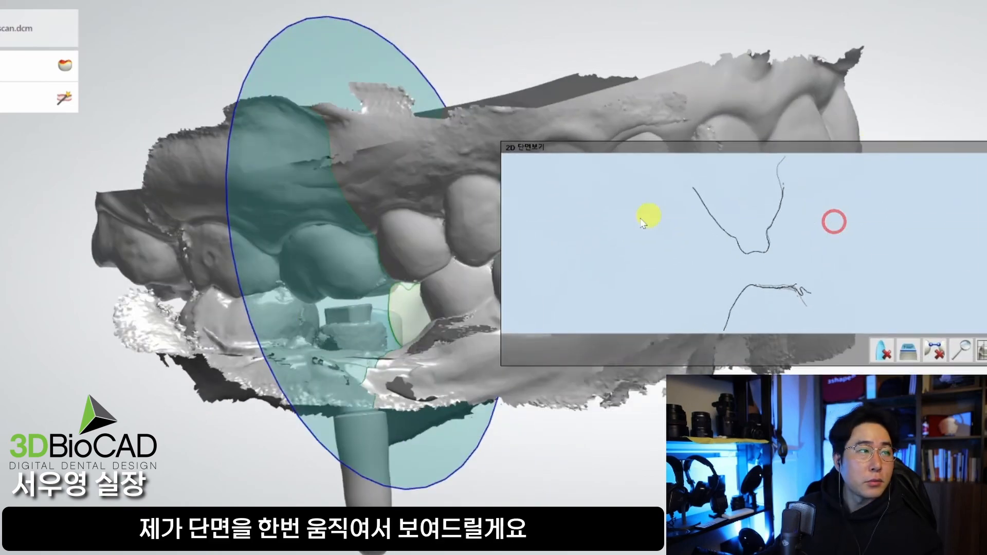
# Check the cross-section of the arches and bite scan at the molar behind crown 46, with the scan colours shown.
pyautogui.moveTo(223, 324); pyautogui.dragTo(186, 335, button='middle')
pyautogui.moveTo(197, 322); pyautogui.dragTo(238, 315, button='right')
pyautogui.moveTo(284, 282); pyautogui.dragTo(167, 309)
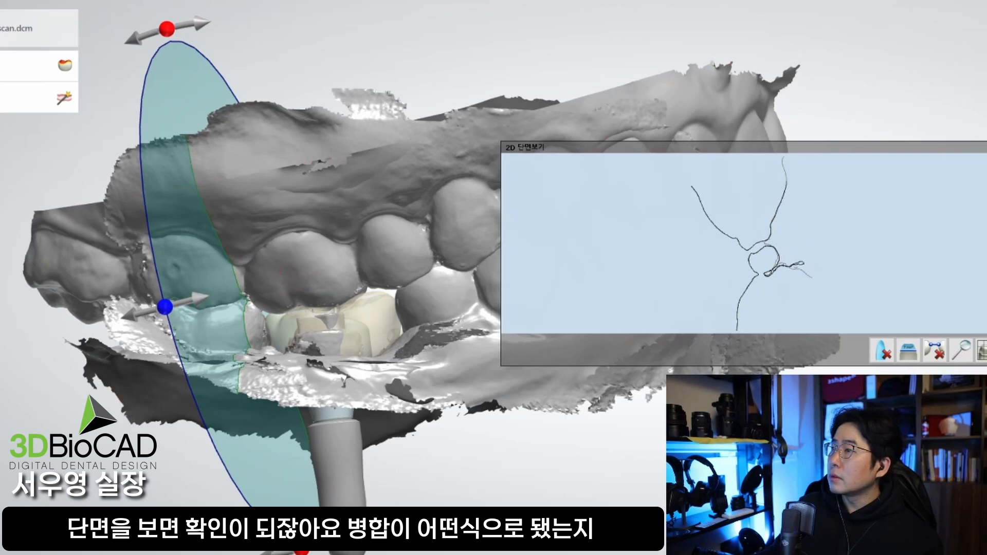
pyautogui.click(1, 330)
pyautogui.scroll(4, 688, 270)
pyautogui.scroll(2, 839, 269)
pyautogui.moveTo(902, 244)
pyautogui.mouseDown(button='right')
pyautogui.moveTo(713, 289)
pyautogui.moveTo(796, 210)
pyautogui.mouseUp(button='right')
pyautogui.moveTo(736, 280)
pyautogui.mouseDown(button='right')
pyautogui.moveTo(760, 242)
pyautogui.moveTo(764, 208)
pyautogui.mouseUp(button='right')
# Move the section plane forward through the premolars and front teeth to check the bite scan match there.
pyautogui.moveTo(161, 309); pyautogui.dragTo(430, 305)
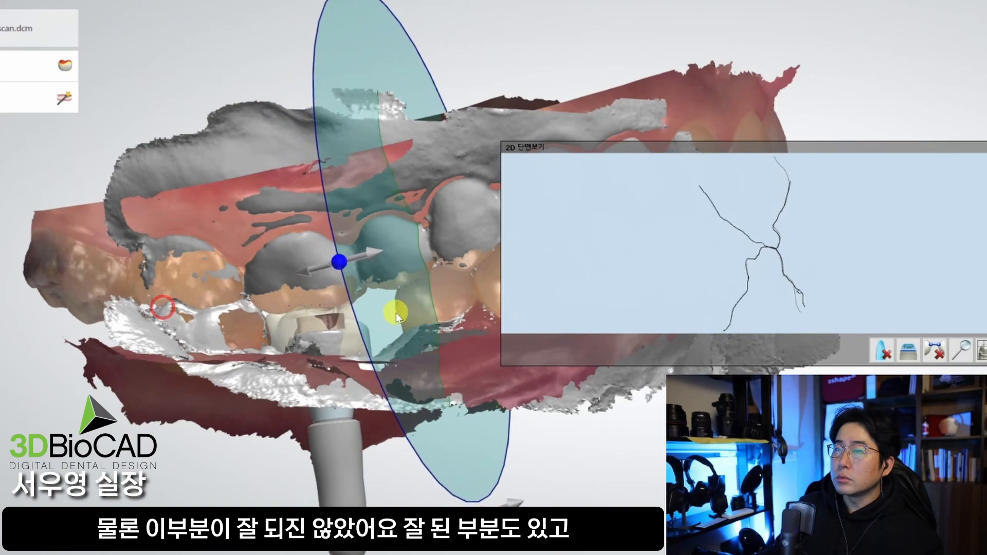
pyautogui.moveTo(429, 300); pyautogui.dragTo(305, 327, button='middle')
pyautogui.moveTo(312, 292); pyautogui.dragTo(456, 249)
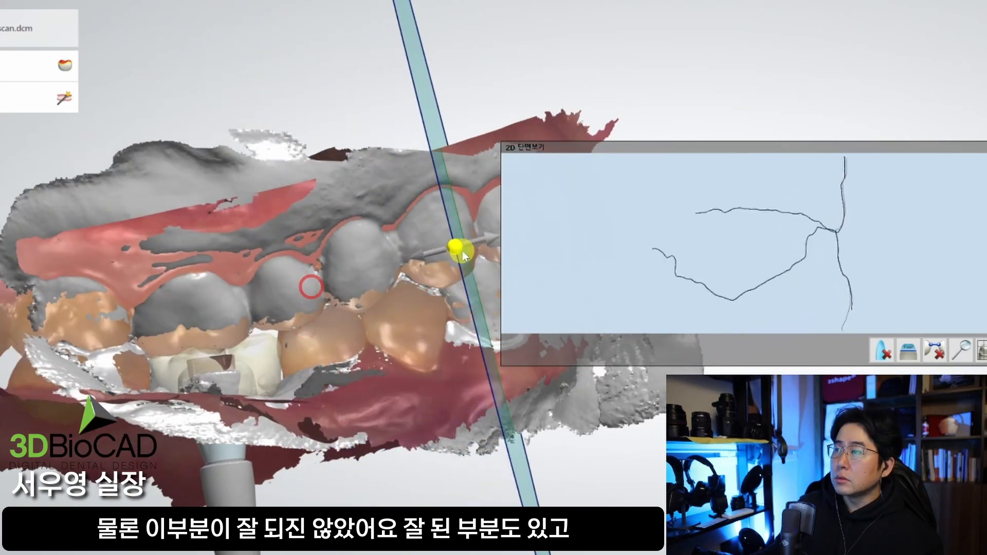
pyautogui.scroll(3, 828, 273)
pyautogui.moveTo(837, 299); pyautogui.dragTo(835, 310, button='middle')
pyautogui.moveTo(861, 242); pyautogui.dragTo(808, 273, button='middle')
# Close the 2D section view and examine the occlusion of the coloured upper and lower scans from several sides.
pyautogui.click(985, 151)
pyautogui.scroll(-3, 345, 346)
pyautogui.moveTo(346, 345); pyautogui.dragTo(264, 348, button='right')
pyautogui.scroll(-1, 264, 349)
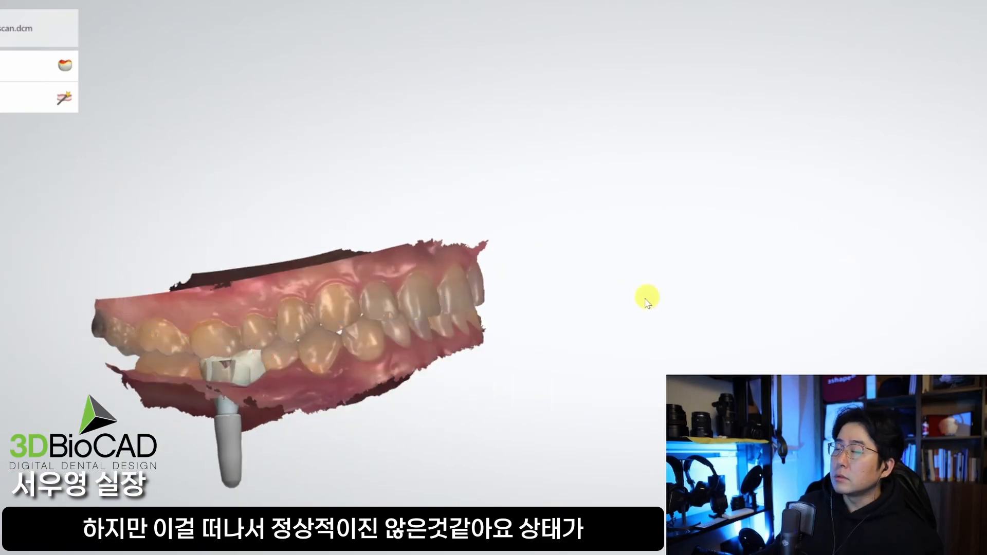
pyautogui.moveTo(522, 319); pyautogui.dragTo(514, 295, button='right')
pyautogui.scroll(3, 513, 295)
pyautogui.moveTo(429, 306); pyautogui.dragTo(632, 295, button='right')
pyautogui.scroll(3, 649, 299)
pyautogui.moveTo(649, 299)
pyautogui.mouseDown(button='right')
pyautogui.moveTo(621, 297)
pyautogui.moveTo(637, 295)
pyautogui.mouseUp(button='right')
pyautogui.moveTo(777, 321); pyautogui.dragTo(601, 334, button='right')
pyautogui.scroll(3, 611, 295)
pyautogui.moveTo(611, 295); pyautogui.dragTo(493, 329, button='right')
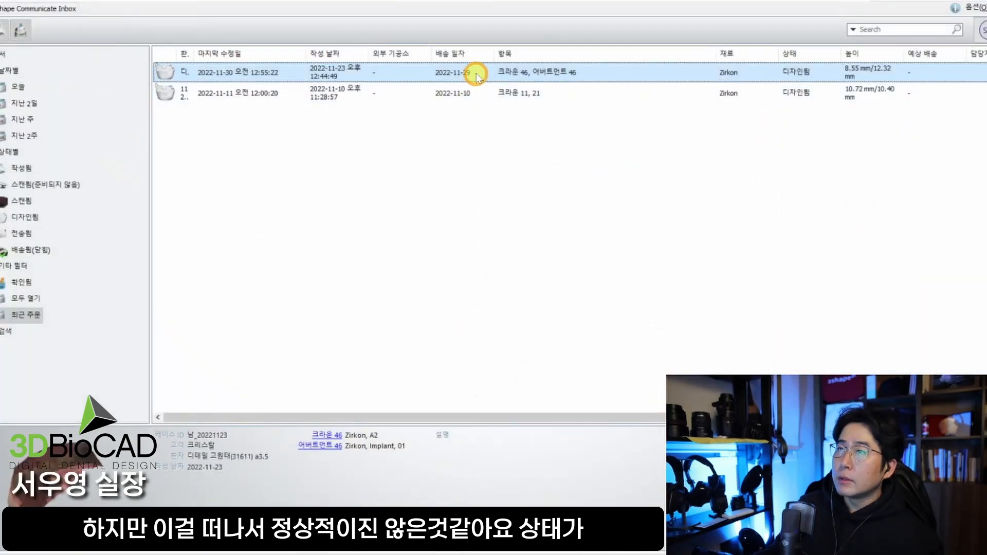
pyautogui.rightClick(478, 77)
pyautogui.click(498, 103)
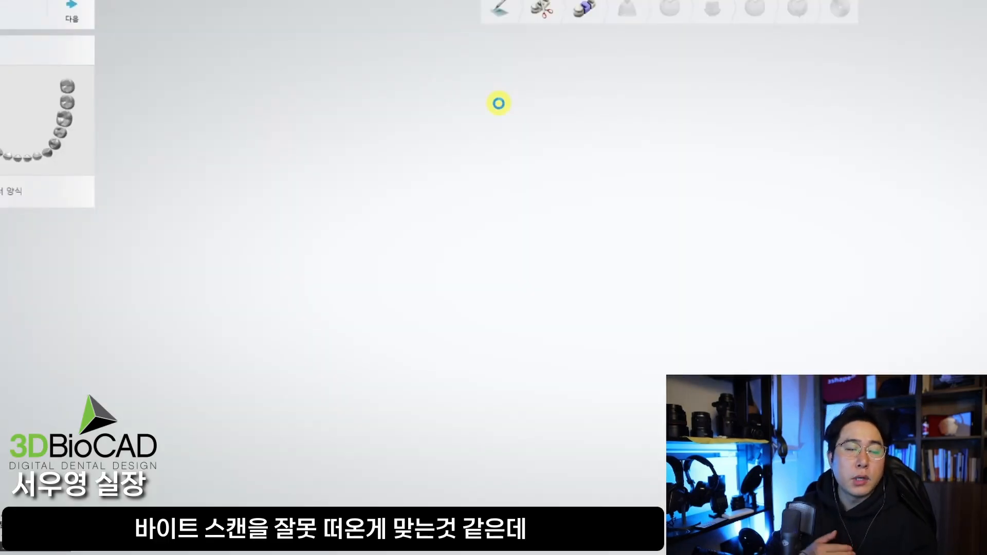
pyautogui.click(673, 291)
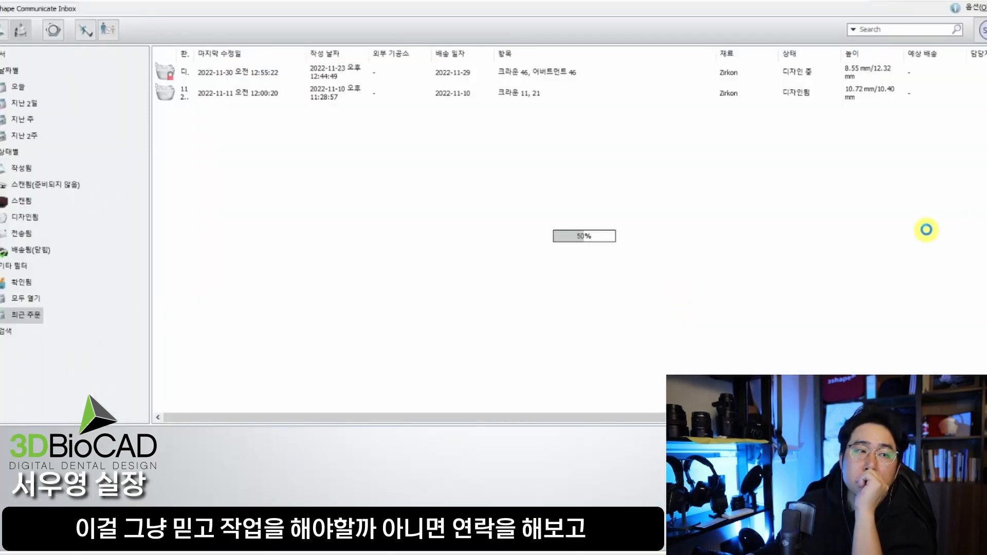
# Modify the crown and abutment 46 order to use DentalDesigner 2022 as its design module and save it.
pyautogui.click(418, 66)
pyautogui.rightClick(418, 67)
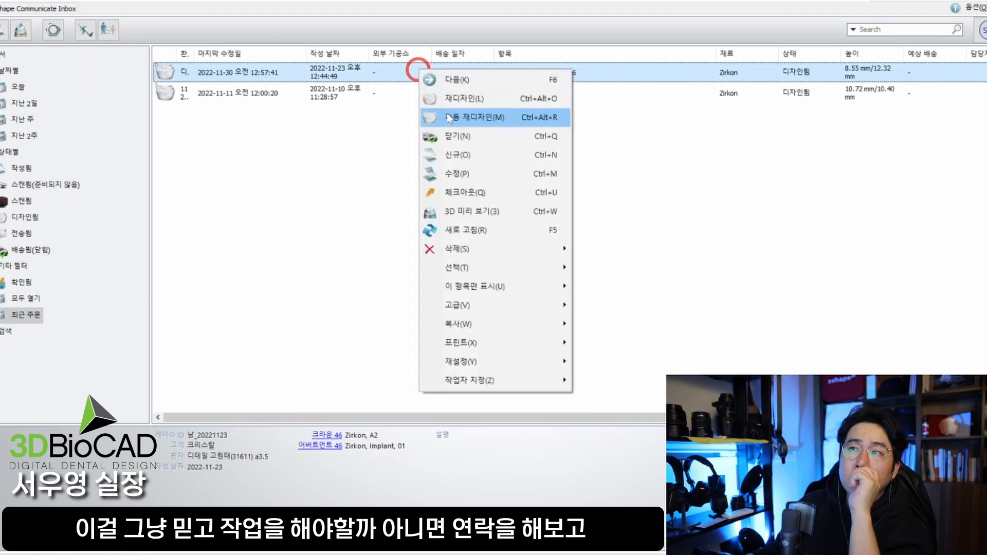
pyautogui.click(489, 174)
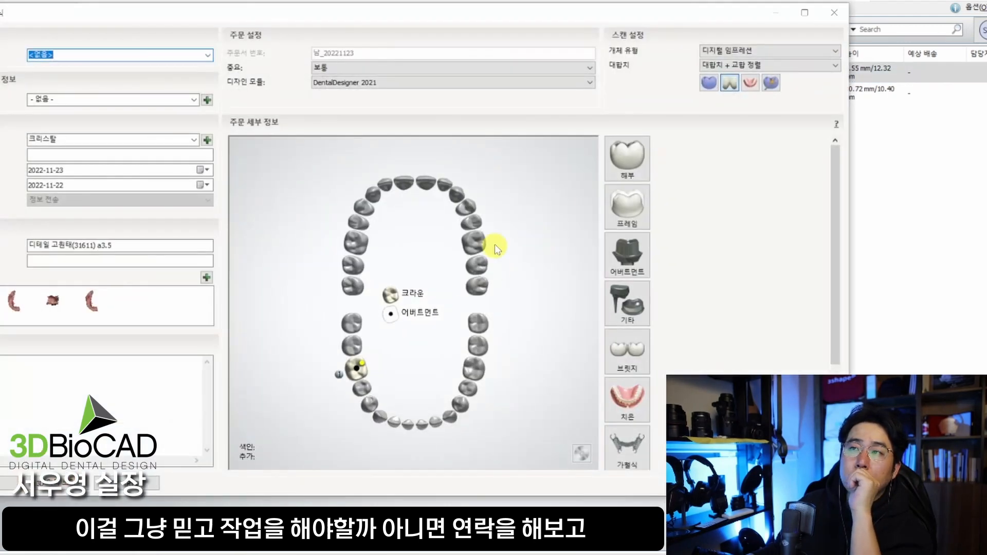
pyautogui.click(506, 82)
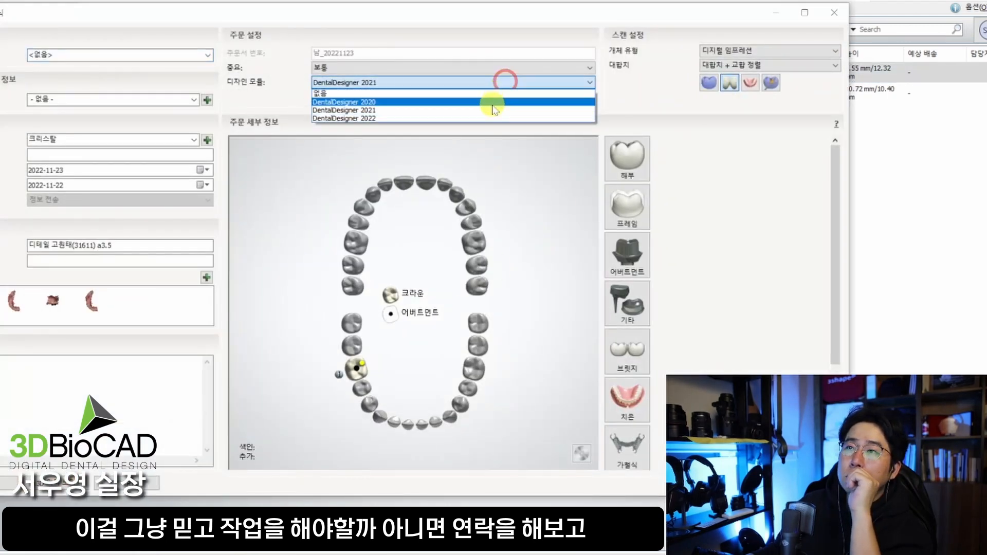
pyautogui.click(488, 114)
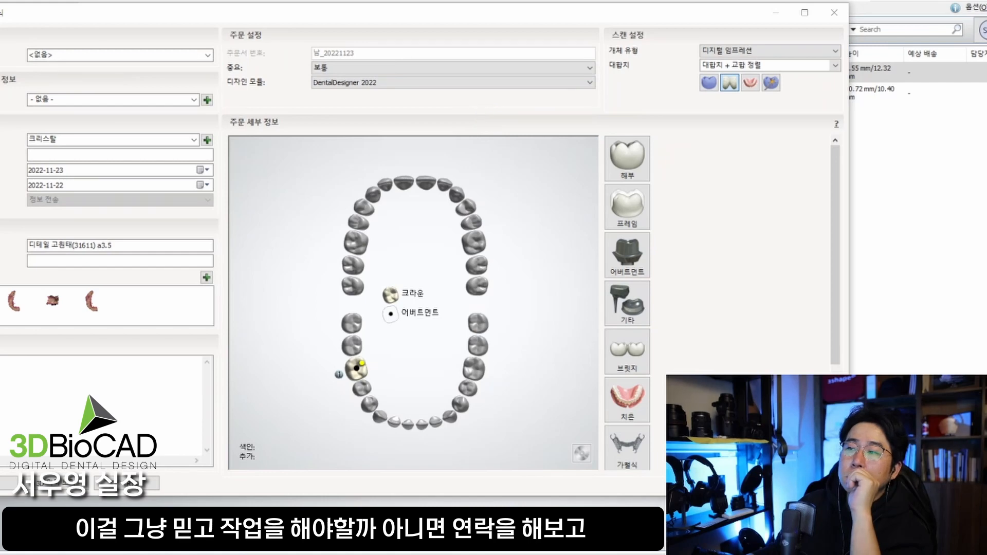
pyautogui.click(639, 295)
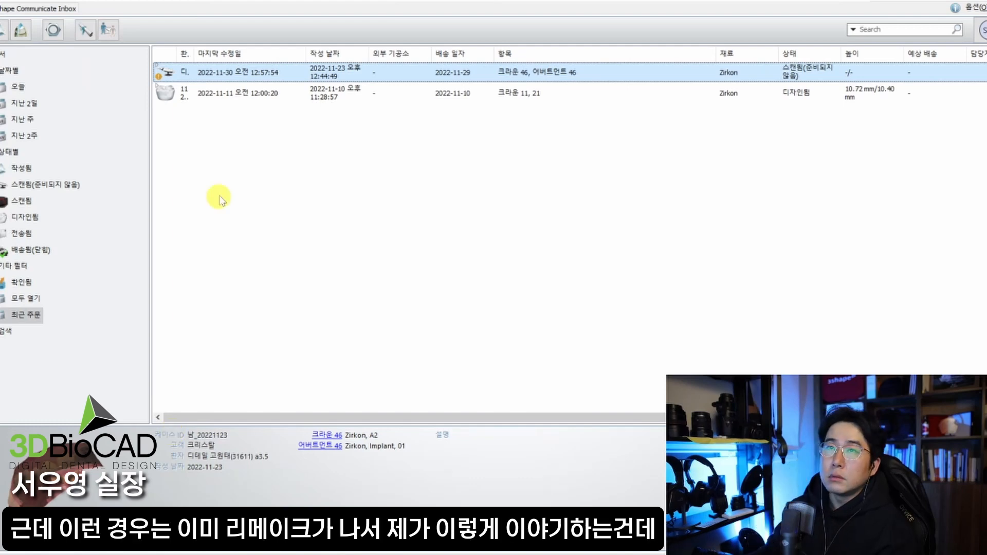
# Open the crown 46 order for design and adjust the scans against the tooth outlines on the occlusal plane.
pyautogui.rightClick(276, 74)
pyautogui.click(325, 109)
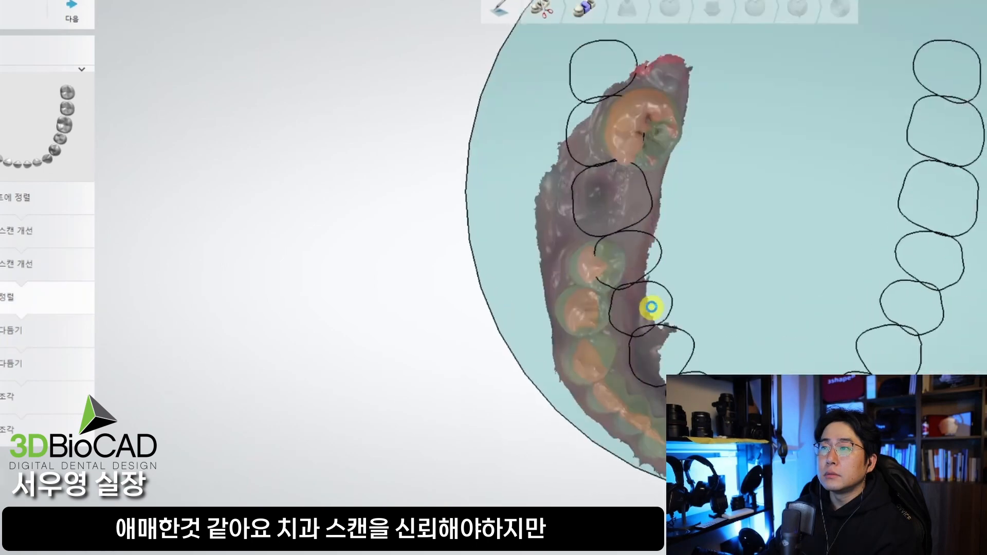
pyautogui.moveTo(731, 448); pyautogui.dragTo(655, 456)
pyautogui.moveTo(721, 351); pyautogui.dragTo(716, 381)
pyautogui.moveTo(377, 371); pyautogui.dragTo(326, 345, button='right')
# Go to trimming the upper scan and cut off the excess tissue along its outer side with a drawn line.
pyautogui.click(29, 339)
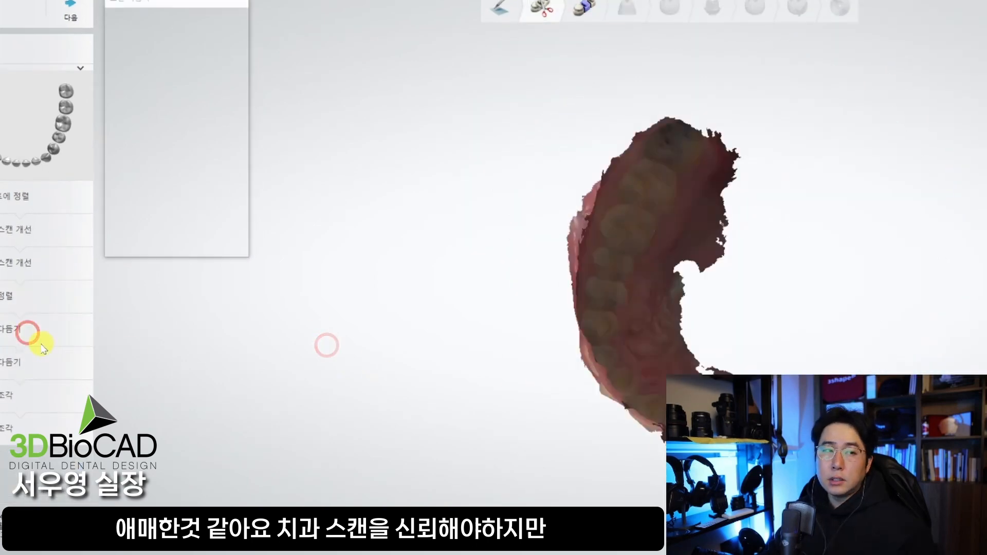
pyautogui.click(185, 184)
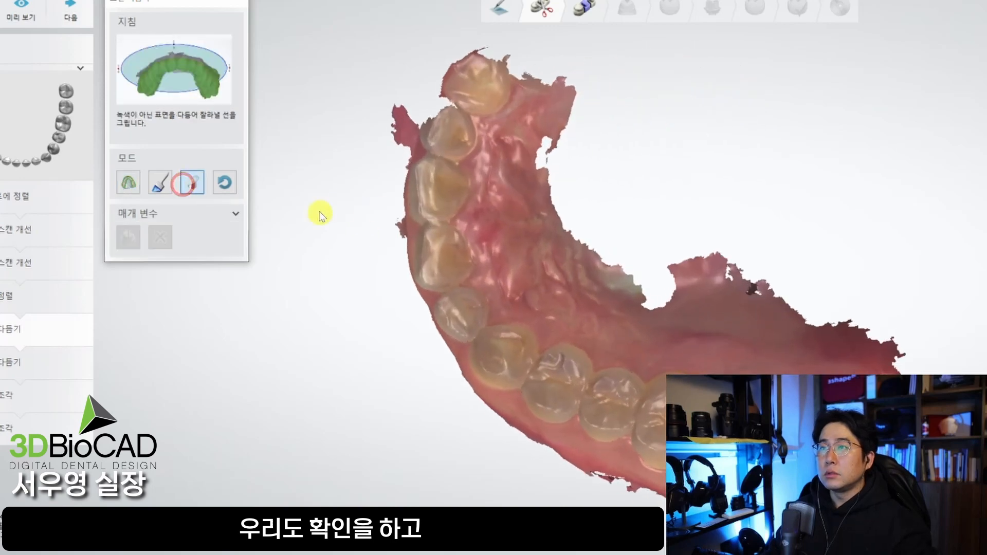
pyautogui.click(27, 15)
pyautogui.moveTo(423, 324); pyautogui.dragTo(743, 200)
pyautogui.click(14, 7)
# Cut away the ragged scan edge beside the last upper molar and preview the trimmed scan.
pyautogui.scroll(5, 370, 144)
pyautogui.moveTo(603, 208); pyautogui.dragTo(751, 144)
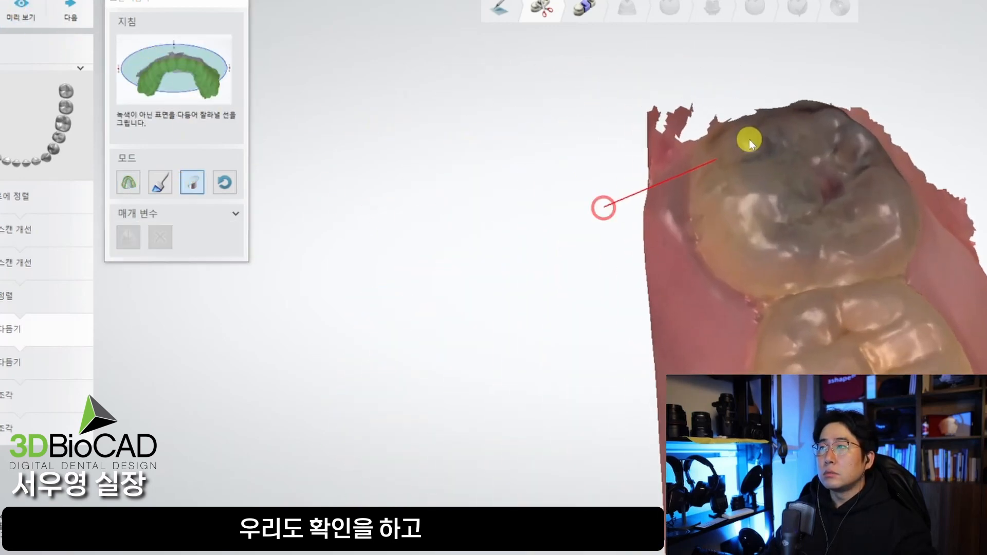
pyautogui.moveTo(782, 98); pyautogui.dragTo(783, 96)
pyautogui.click(21, 11)
pyautogui.moveTo(676, 149); pyautogui.dragTo(725, 145, button='right')
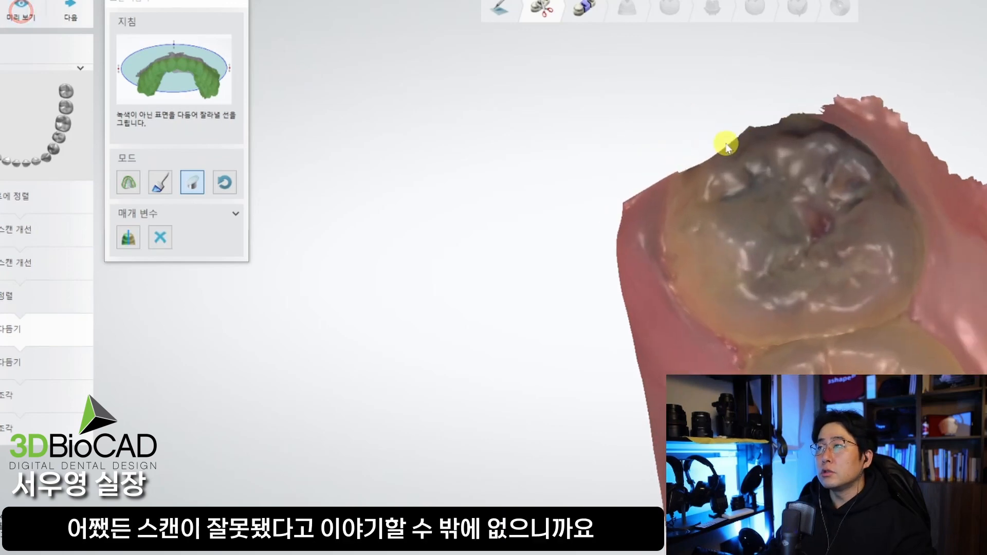
# Trim the remaining ragged tissue next to the last upper molar and preview the result across the whole upper scan.
pyautogui.moveTo(890, 109); pyautogui.dragTo(900, 107)
pyautogui.click(12, 11)
pyautogui.moveTo(423, 247); pyautogui.dragTo(426, 415, button='right')
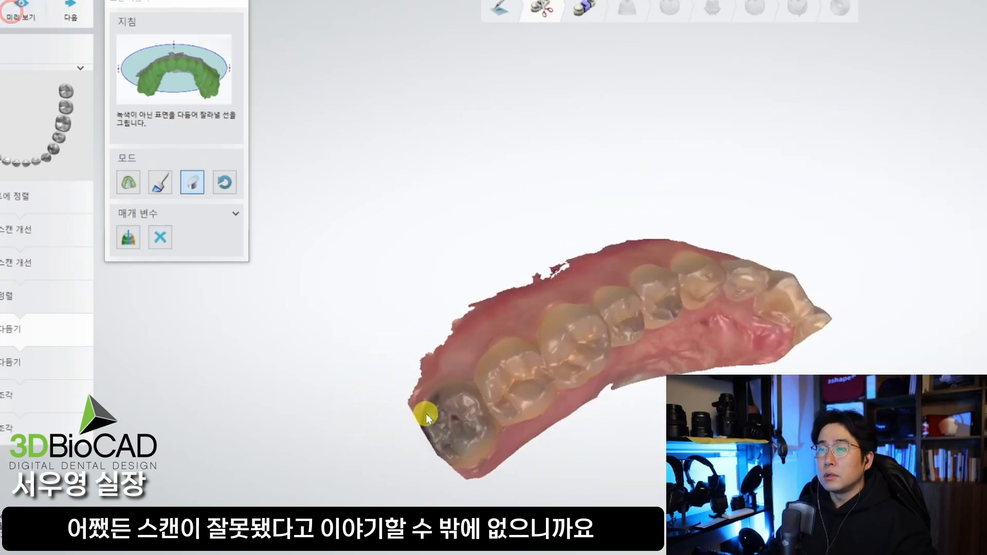
pyautogui.scroll(2, 426, 414)
# Go to trimming the lower scan, cut off the ragged tissue behind the last molar with a plane and preview the result.
pyautogui.click(18, 362)
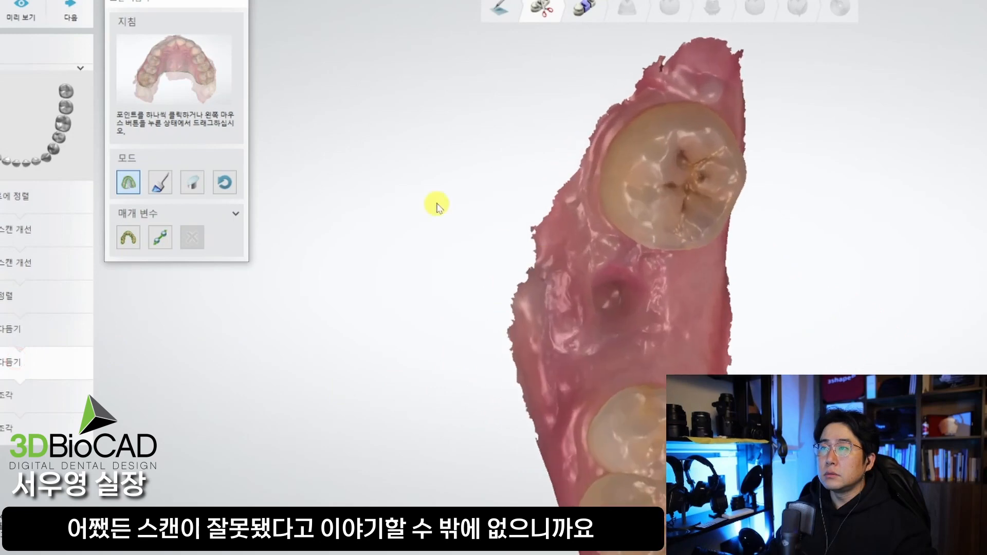
pyautogui.click(188, 189)
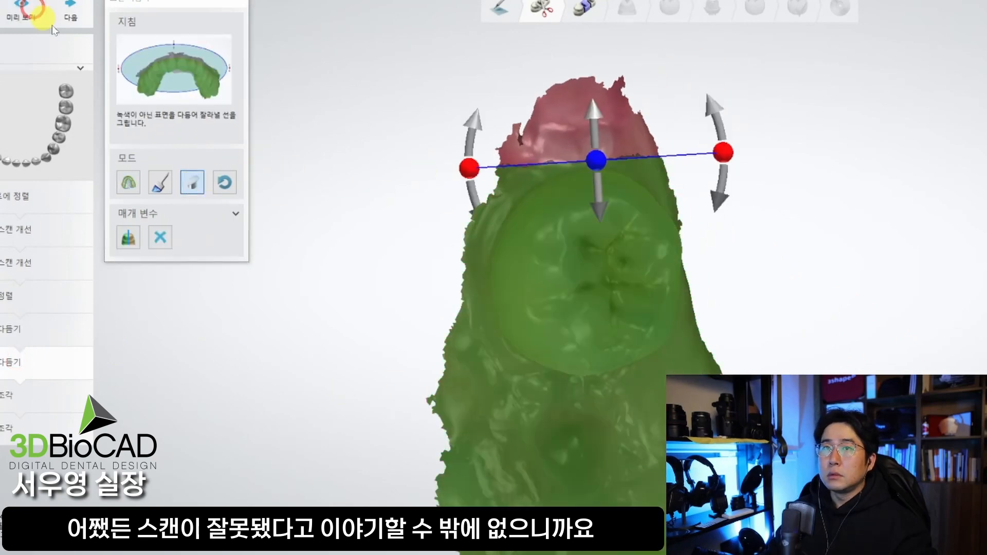
pyautogui.moveTo(490, 216); pyautogui.dragTo(498, 313, button='right')
pyautogui.scroll(-5, 497, 313)
pyautogui.scroll(3, 490, 303)
pyautogui.moveTo(637, 164); pyautogui.dragTo(464, 263)
pyautogui.click(33, 21)
# Inspect the trimmed lower scan, return to the bite scan alignment and align the lower scan using one matching point on each model.
pyautogui.moveTo(367, 221); pyautogui.dragTo(588, 309, button='right')
pyautogui.scroll(6, 673, 283)
pyautogui.moveTo(557, 277); pyautogui.dragTo(580, 329, button='right')
pyautogui.moveTo(785, 335); pyautogui.dragTo(618, 125, button='right')
pyautogui.click(40, 195)
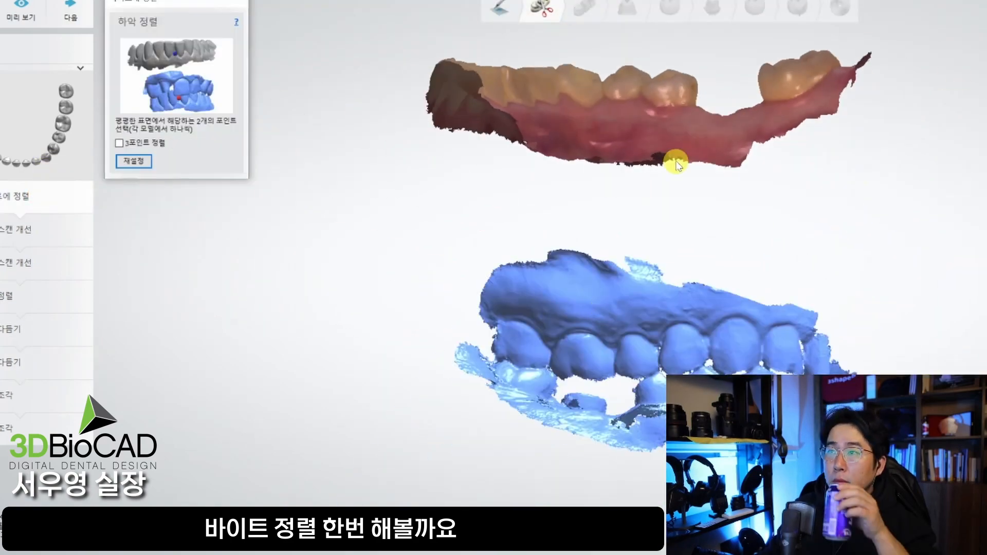
pyautogui.moveTo(675, 164); pyautogui.dragTo(778, 135, button='right')
pyautogui.click(771, 123)
pyautogui.moveTo(831, 366)
pyautogui.mouseDown(button='right')
pyautogui.moveTo(817, 437)
pyautogui.moveTo(630, 397)
pyautogui.mouseUp(button='right')
pyautogui.moveTo(832, 365); pyautogui.dragTo(818, 365, button='right')
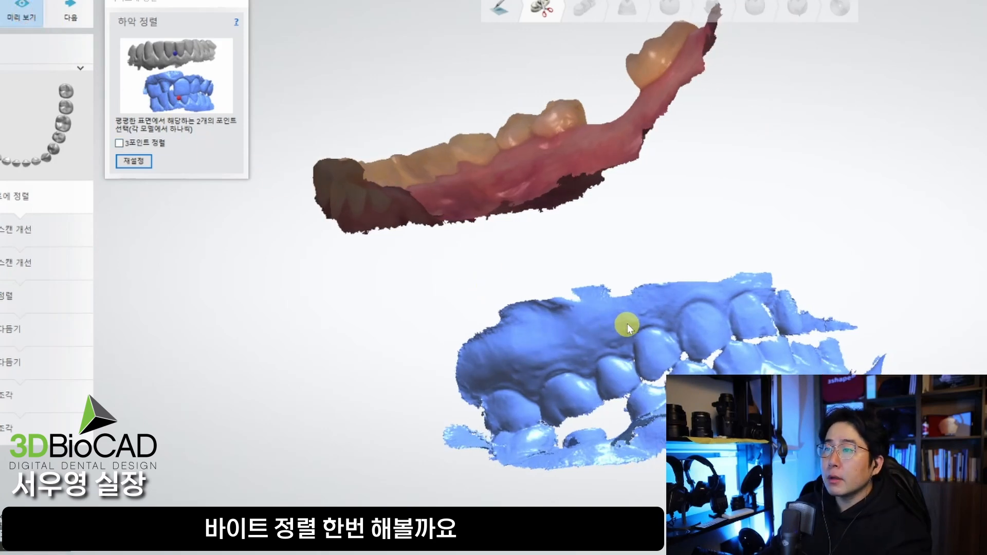
pyautogui.moveTo(666, 318); pyautogui.dragTo(691, 386, button='right')
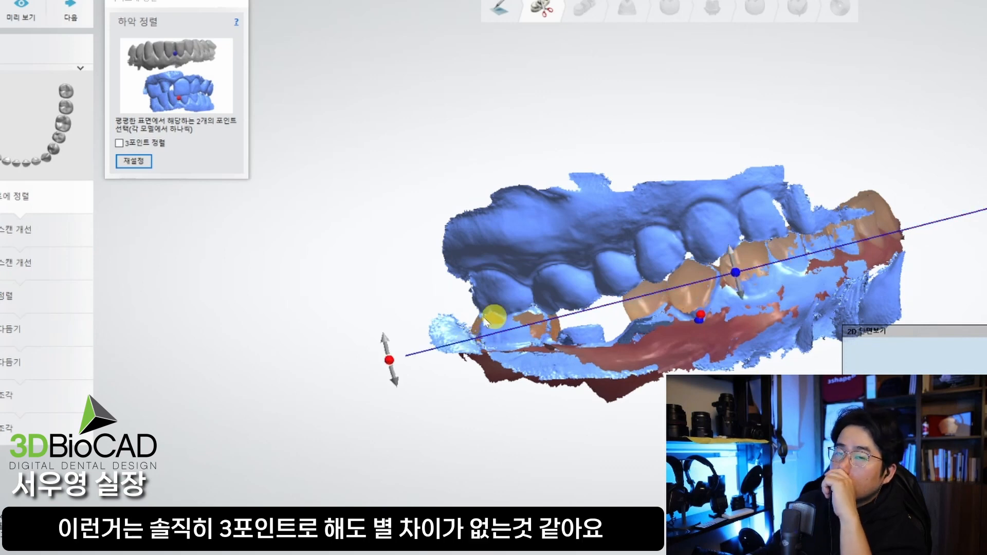
# Enable 3-point alignment and align the lower scan to the bite scan with three matching point pairs.
pyautogui.click(120, 143)
pyautogui.moveTo(668, 324); pyautogui.dragTo(556, 192, button='right')
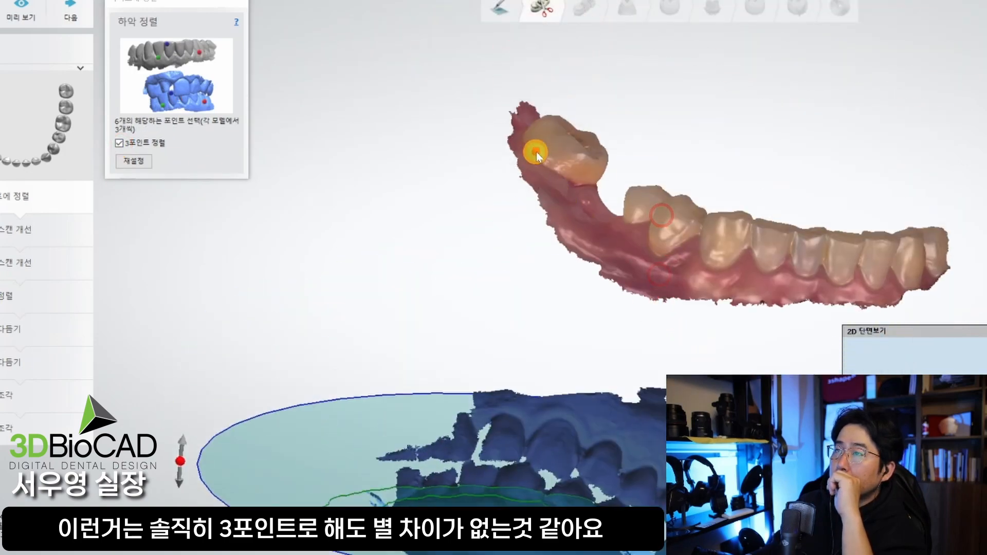
pyautogui.moveTo(736, 310); pyautogui.dragTo(709, 447, button='right')
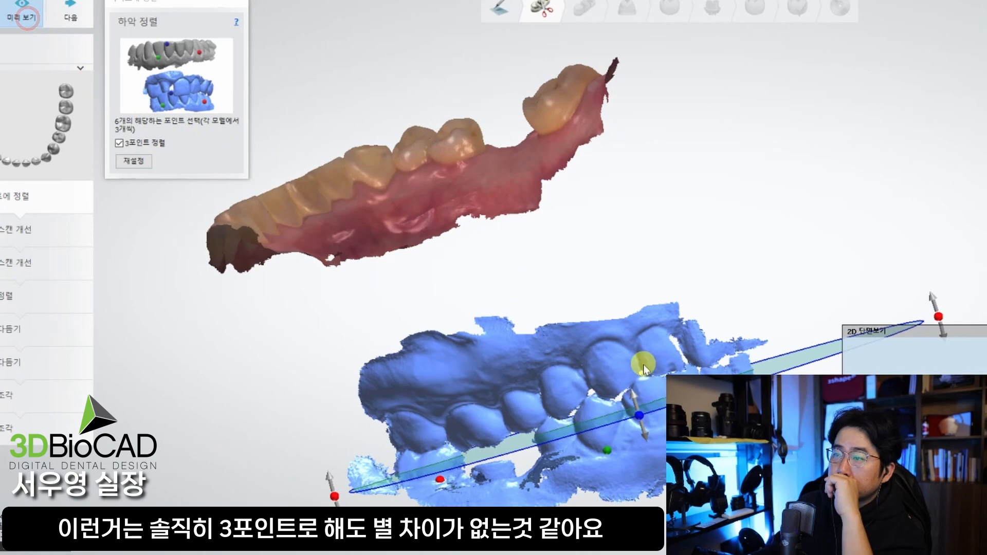
pyautogui.click(641, 418)
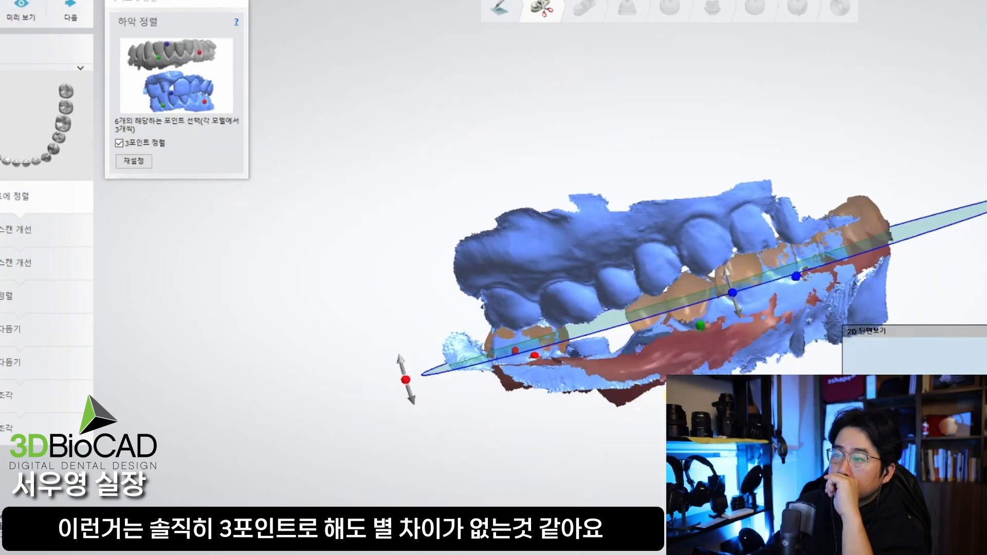
# Continue to the upper jaw alignment and match the upper scan to the bite scan with one point on each model.
pyautogui.click(734, 307)
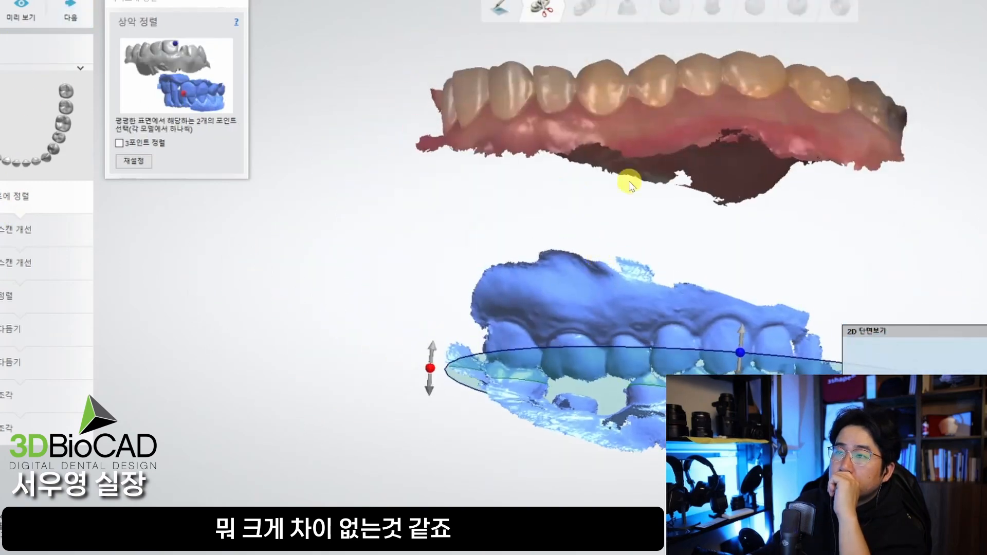
pyautogui.moveTo(711, 132); pyautogui.dragTo(769, 122, button='right')
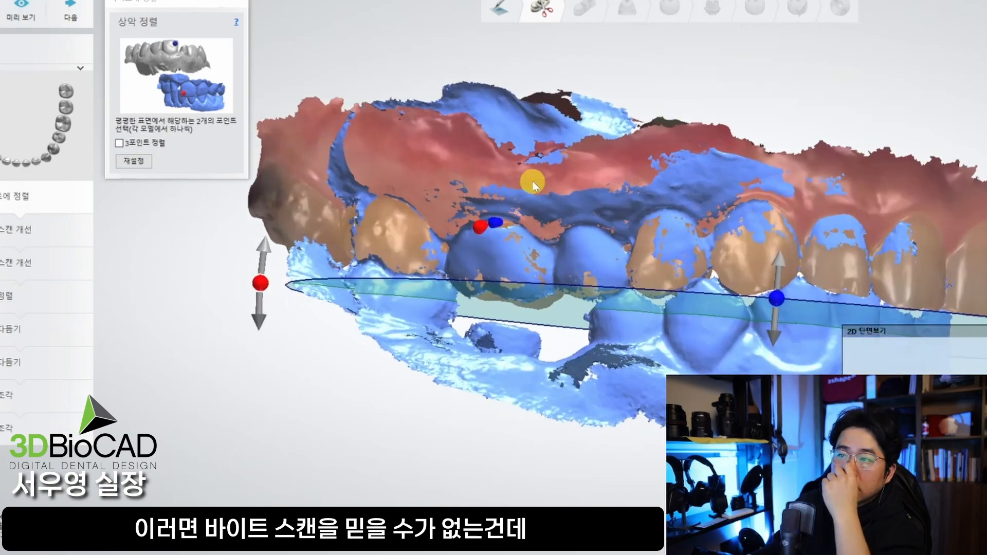
pyautogui.moveTo(533, 182); pyautogui.dragTo(512, 193, button='right')
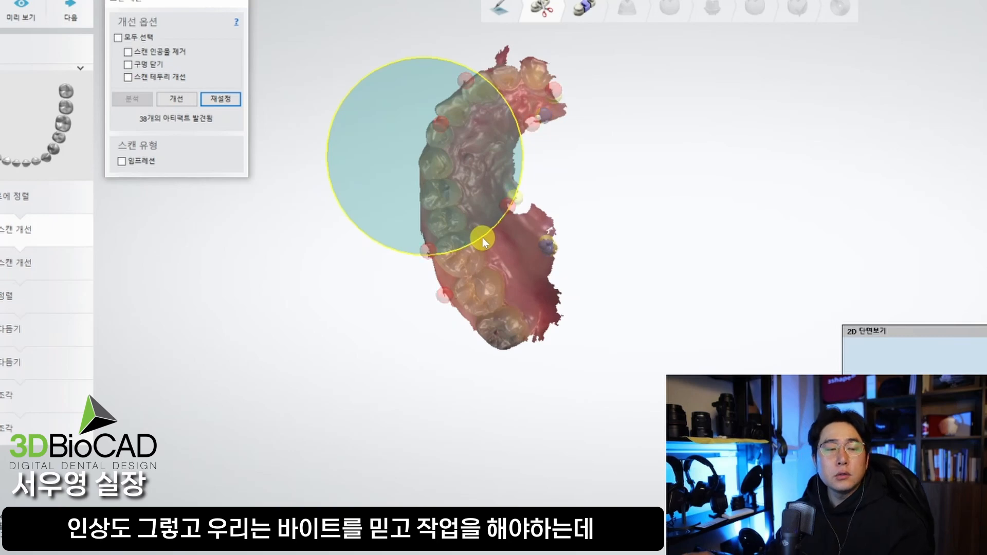
# Pass the upper scan improvement and review the upper and lower scans in their trimming steps.
pyautogui.moveTo(528, 249); pyautogui.dragTo(569, 340, button='middle')
pyautogui.click(35, 331)
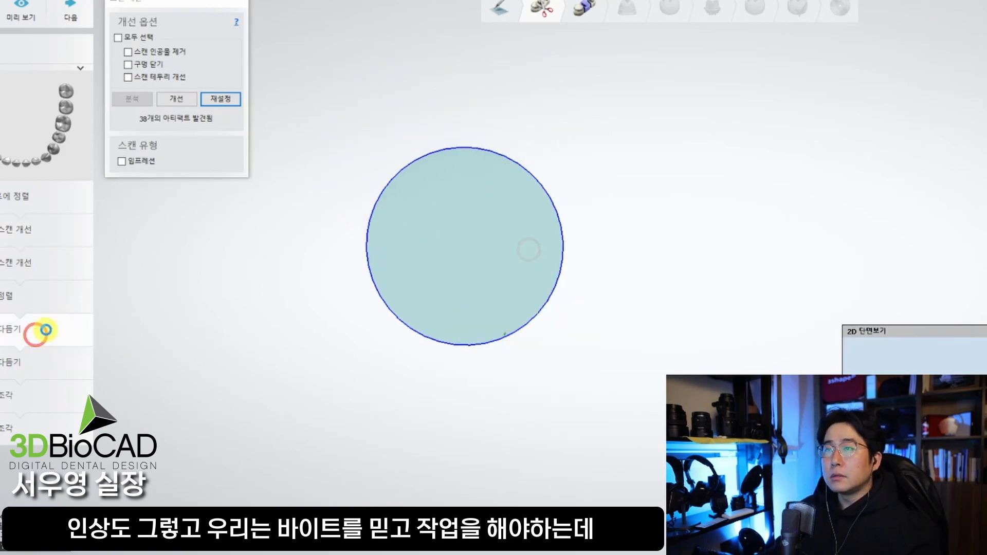
pyautogui.moveTo(628, 260); pyautogui.dragTo(561, 267, button='right')
pyautogui.moveTo(561, 266); pyautogui.dragTo(576, 291, button='right')
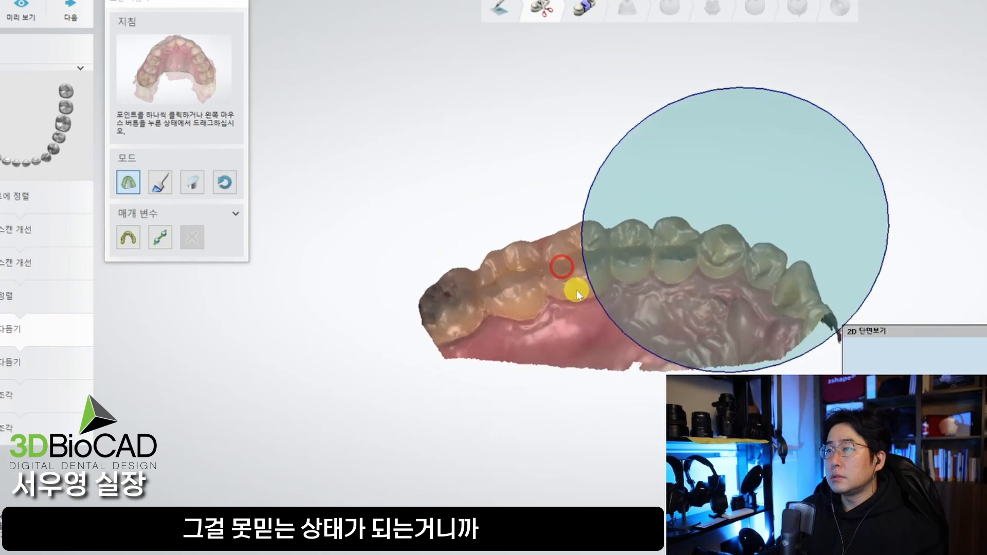
pyautogui.click(29, 370)
pyautogui.moveTo(621, 233)
pyautogui.mouseDown(button='right')
pyautogui.moveTo(634, 200)
pyautogui.moveTo(631, 217)
pyautogui.mouseUp(button='right')
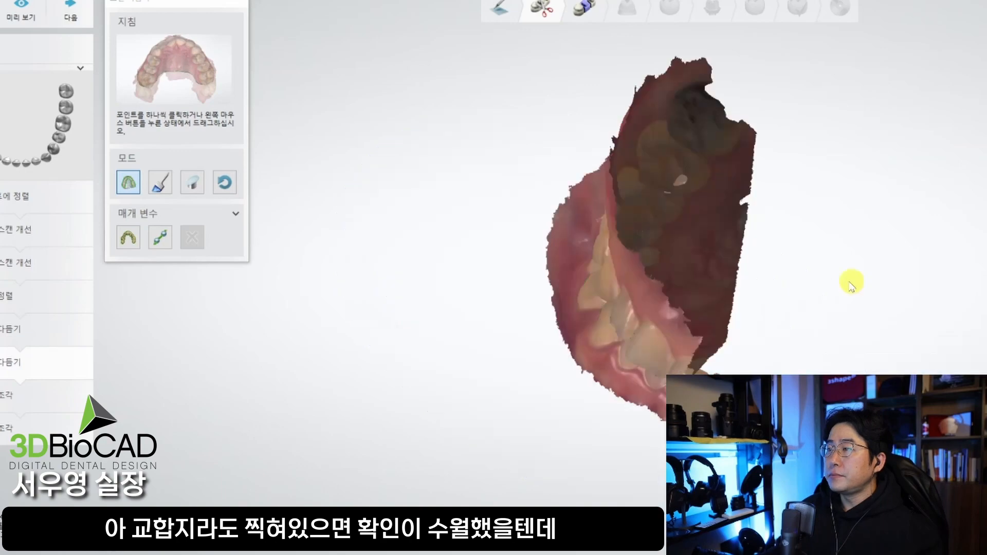
# Examine how the upper and lower scans meet in occlusion from several sides, toggling the scan display.
pyautogui.moveTo(592, 293); pyautogui.dragTo(745, 289, button='right')
pyautogui.scroll(8, 596, 314)
pyautogui.moveTo(582, 314); pyautogui.dragTo(725, 367, button='right')
pyautogui.press('t')
pyautogui.scroll(-5, 683, 370)
pyautogui.moveTo(728, 362); pyautogui.dragTo(748, 326, button='right')
pyautogui.press('a')
pyautogui.press('a')
pyautogui.moveTo(776, 287); pyautogui.dragTo(597, 103, button='right')
# Open the implant scan flag alignment for tooth 46, continue past it and accept the abutment kit 01 warning.
pyautogui.click(584, 18)
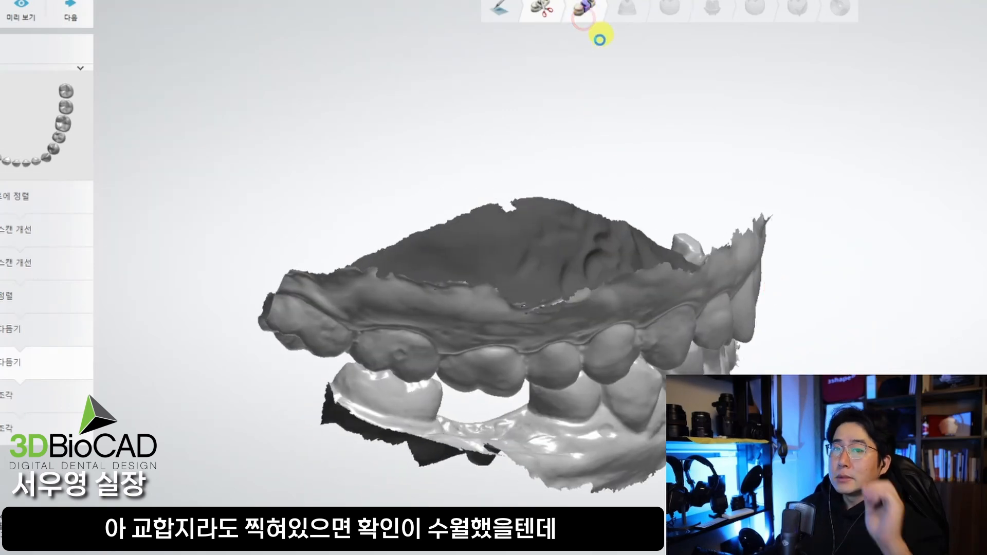
pyautogui.moveTo(716, 307); pyautogui.dragTo(676, 388, button='right')
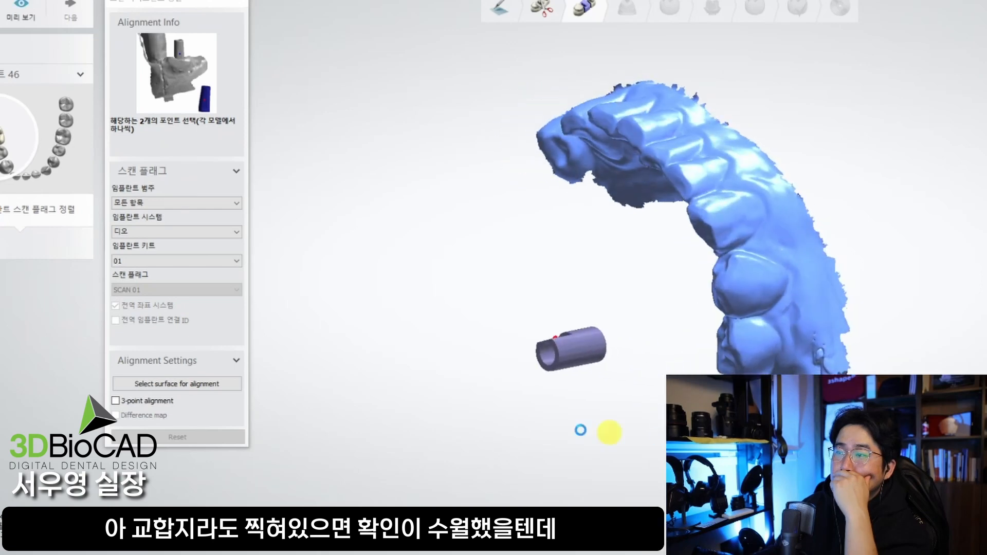
pyautogui.moveTo(566, 400); pyautogui.dragTo(517, 275, button='right')
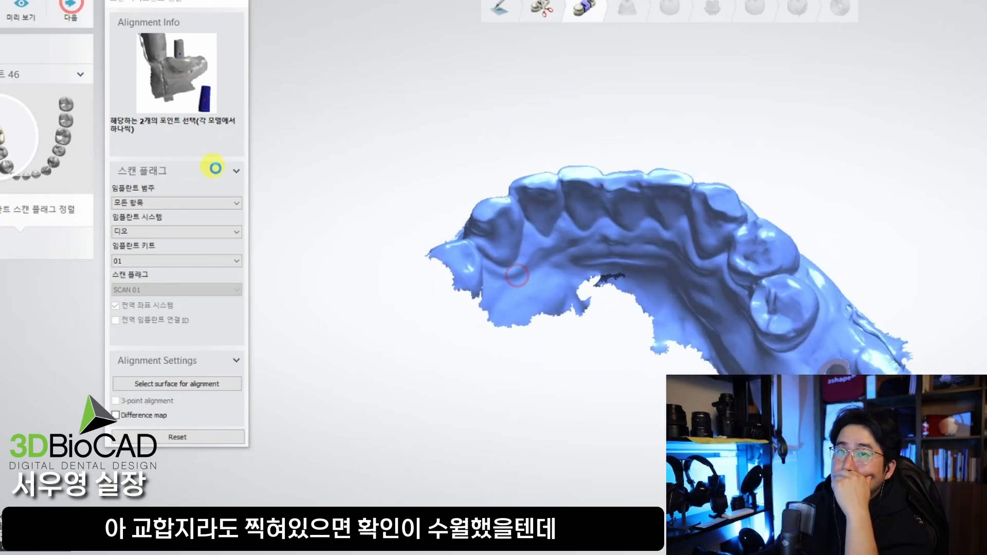
pyautogui.click(71, 4)
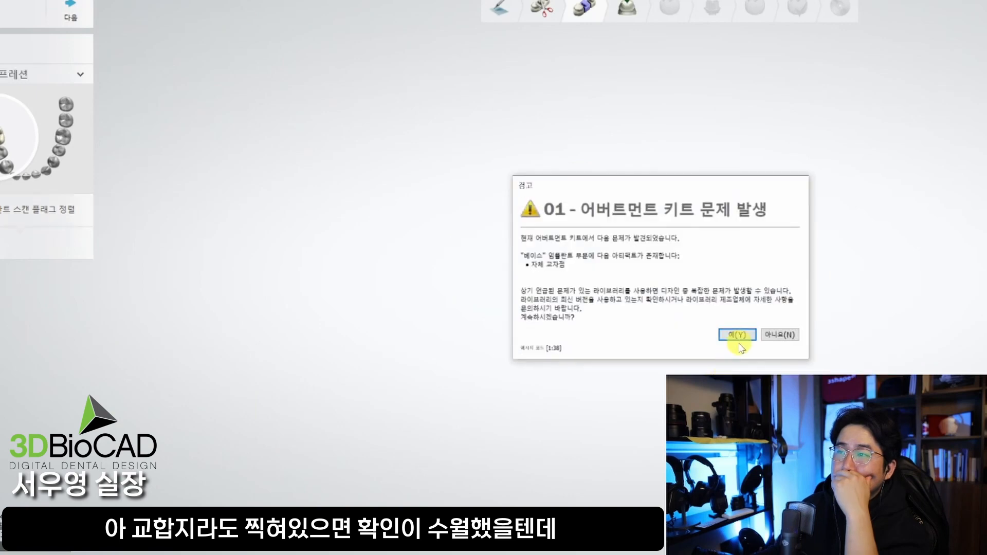
pyautogui.click(738, 336)
pyautogui.click(789, 322)
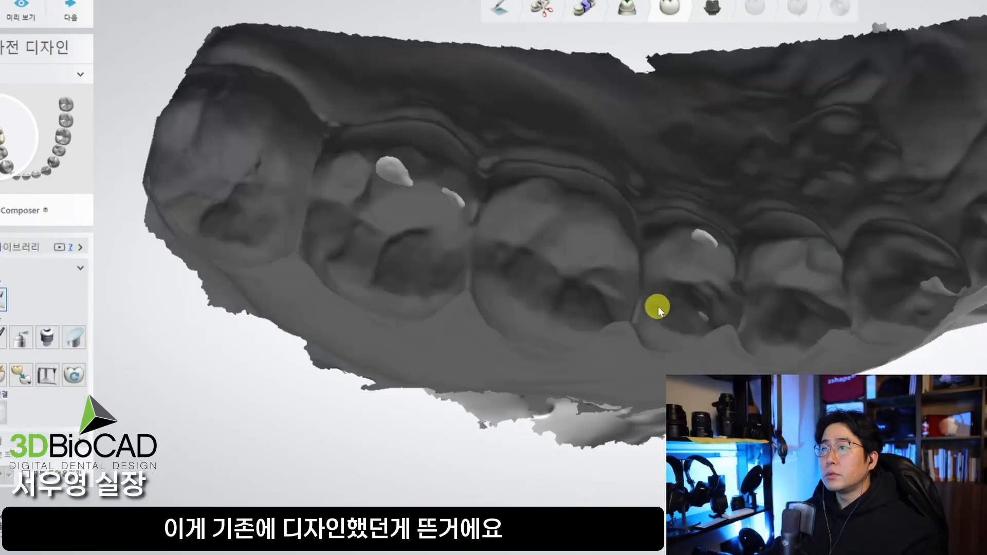
# Open the virtual articulator in the pre-design of crown 46 and switch to its occlusion adjustment.
pyautogui.moveTo(710, 327)
pyautogui.mouseDown(button='right')
pyautogui.moveTo(698, 257)
pyautogui.moveTo(674, 207)
pyautogui.moveTo(353, 260)
pyautogui.moveTo(569, 275)
pyautogui.moveTo(616, 265)
pyautogui.moveTo(660, 236)
pyautogui.moveTo(578, 283)
pyautogui.moveTo(502, 286)
pyautogui.moveTo(535, 298)
pyautogui.moveTo(527, 346)
pyautogui.moveTo(536, 348)
pyautogui.moveTo(601, 229)
pyautogui.moveTo(591, 187)
pyautogui.moveTo(704, 371)
pyautogui.moveTo(636, 478)
pyautogui.moveTo(622, 483)
pyautogui.mouseUp(button='right')
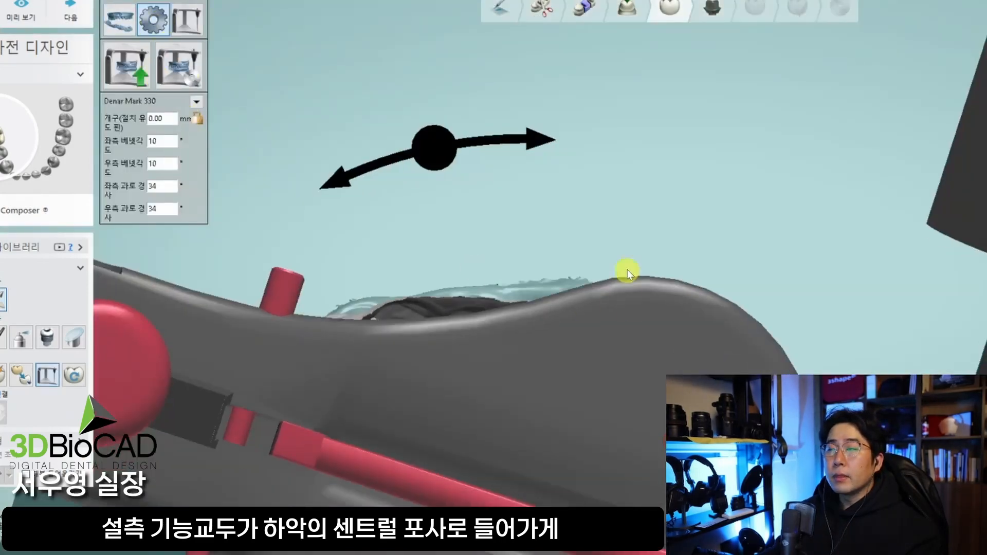
pyautogui.moveTo(628, 272); pyautogui.dragTo(636, 302, button='right')
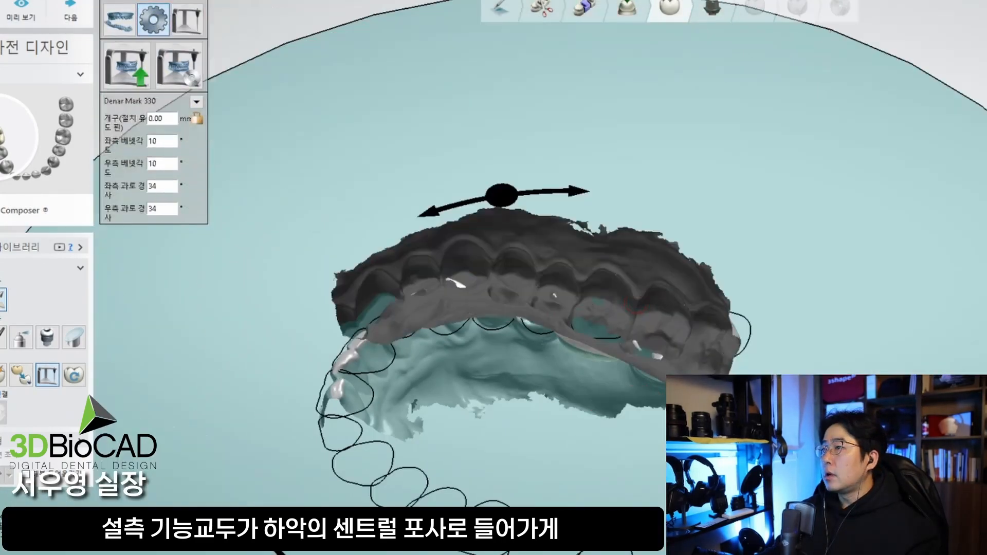
pyautogui.moveTo(668, 308); pyautogui.dragTo(251, 125, button='right')
pyautogui.scroll(3, 251, 126)
pyautogui.click(123, 29)
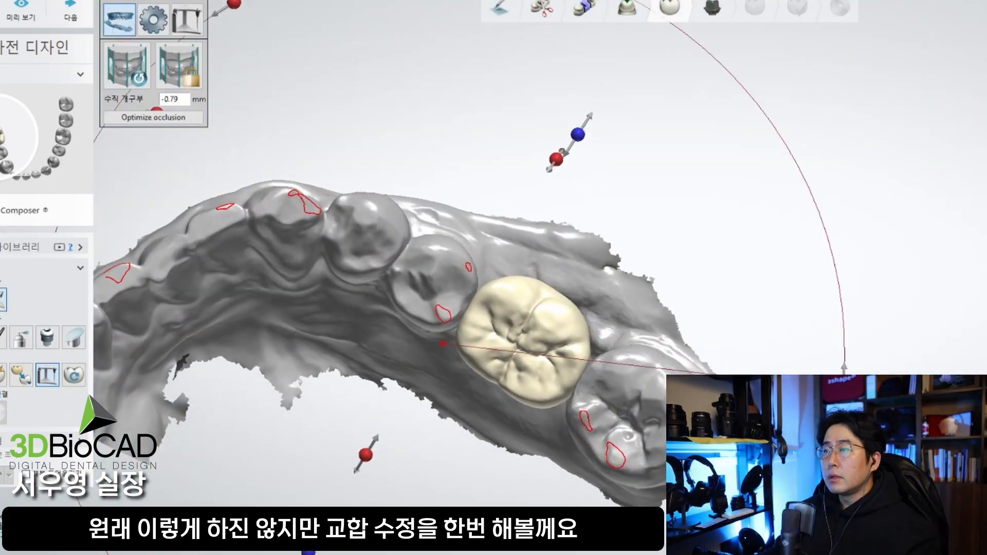
# Inspect the bite around crown 46 and run Optimize occlusion on the upper and lower scans.
pyautogui.moveTo(848, 370); pyautogui.dragTo(348, 369, button='right')
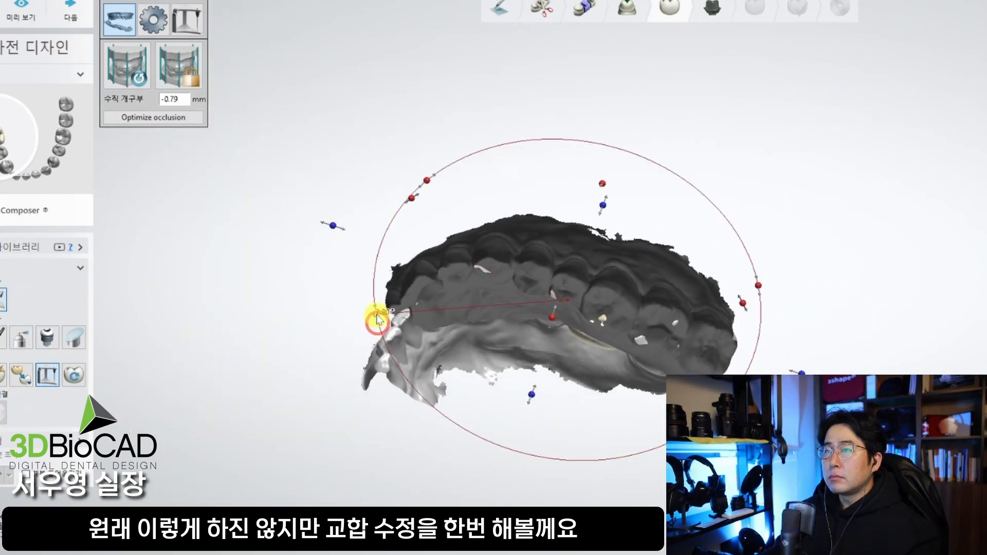
pyautogui.moveTo(379, 321); pyautogui.dragTo(553, 345, button='right')
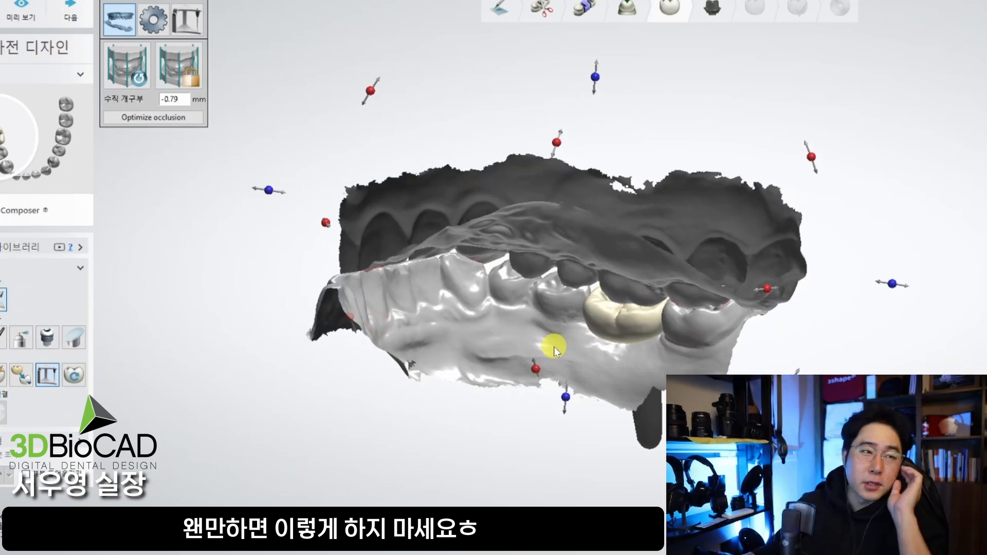
pyautogui.moveTo(671, 371); pyautogui.dragTo(736, 348, button='right')
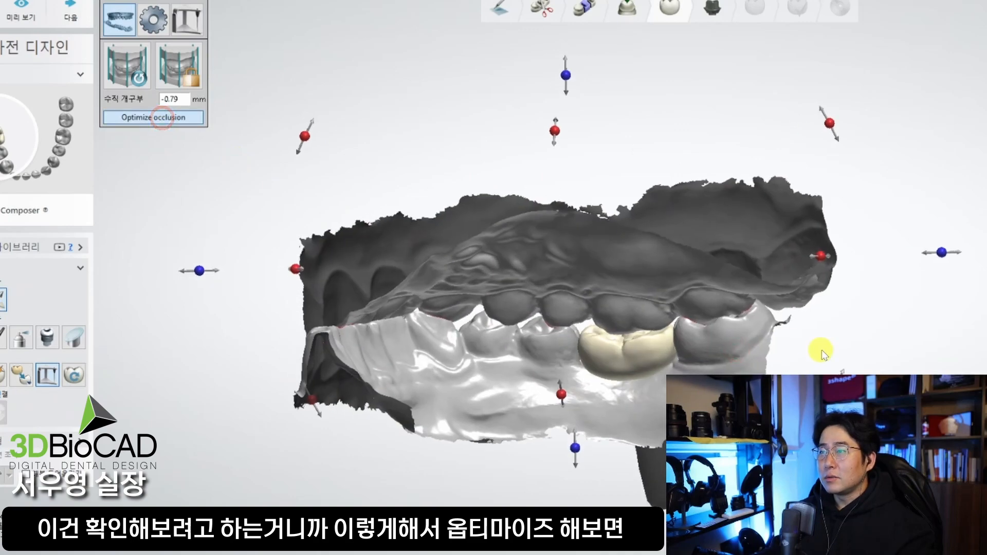
pyautogui.moveTo(817, 360); pyautogui.dragTo(374, 286, button='right')
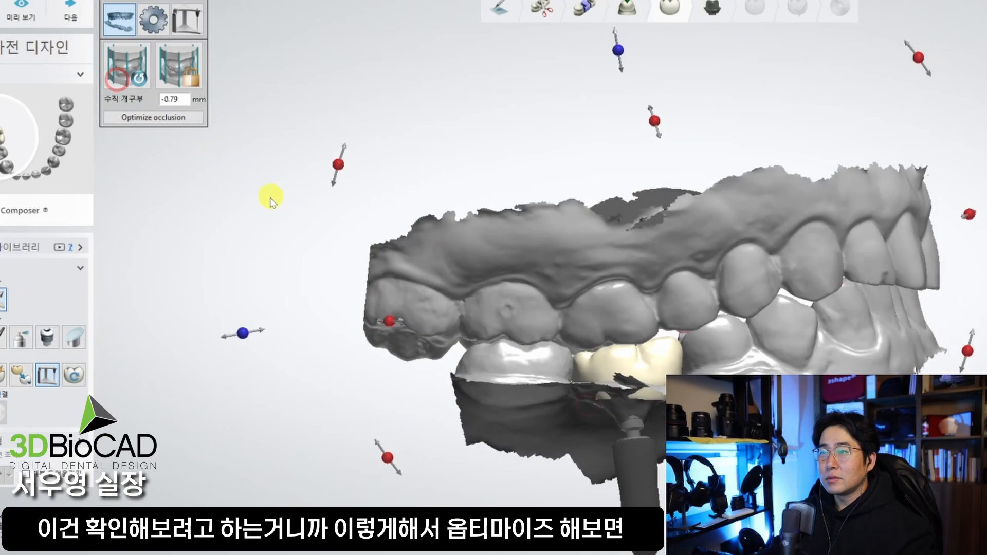
pyautogui.click(162, 117)
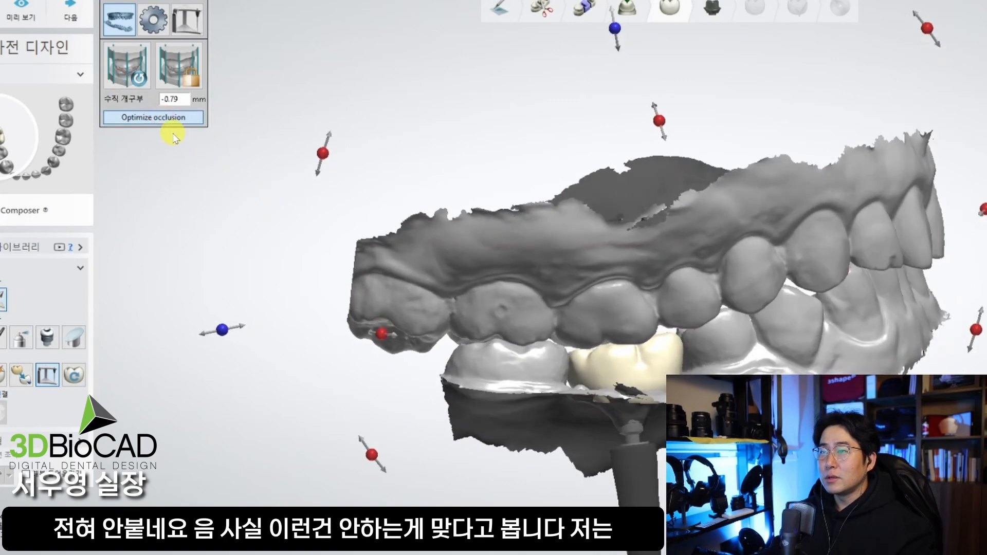
# Check the scans against the occlusal plane in the Denar Mark 330 articulator settings and return to the occlusion adjustment.
pyautogui.click(164, 22)
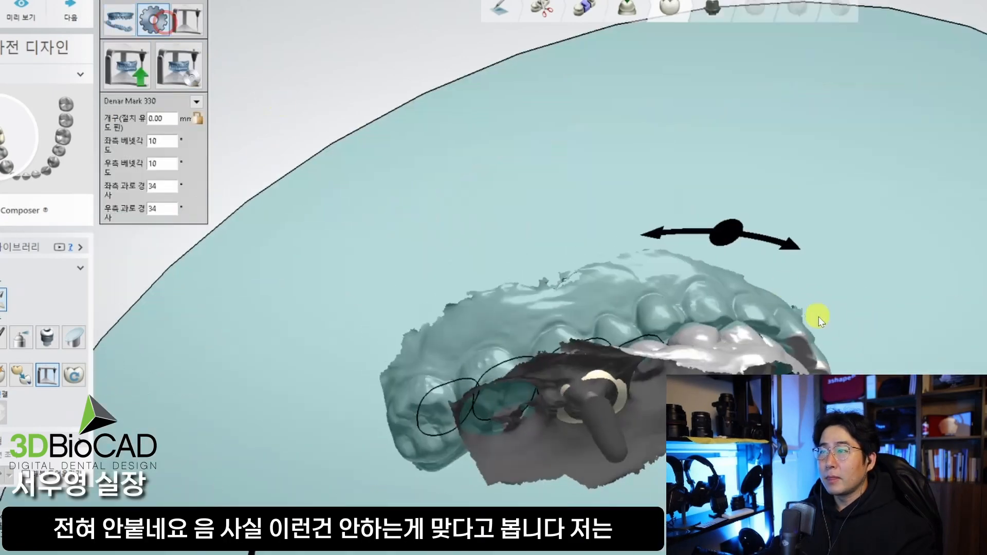
pyautogui.moveTo(663, 406); pyautogui.dragTo(907, 208, button='right')
pyautogui.scroll(4, 712, 359)
pyautogui.moveTo(951, 163); pyautogui.dragTo(815, 361, button='right')
pyautogui.moveTo(816, 361); pyautogui.dragTo(220, 121, button='right')
pyautogui.click(122, 23)
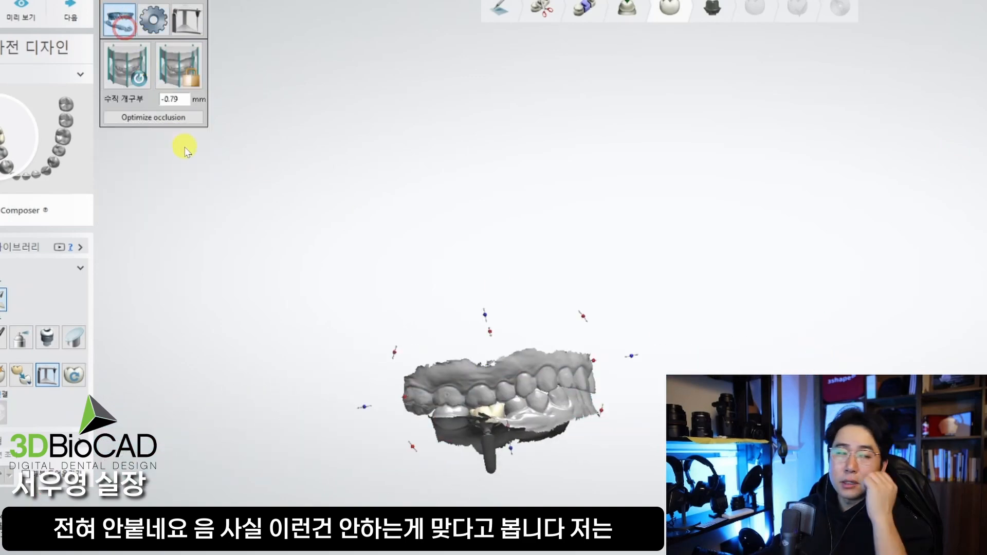
# Shift the jaw scans manually against each other to a vertical opening of about -0.96 mm and check the contacts from below.
pyautogui.scroll(6, 451, 425)
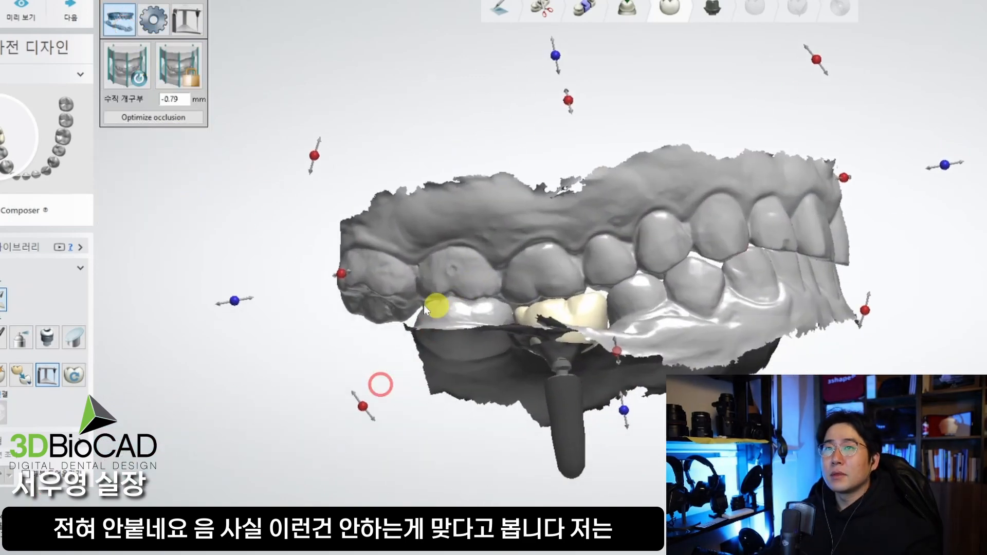
pyautogui.moveTo(237, 193); pyautogui.dragTo(845, 365, button='right')
pyautogui.moveTo(841, 368); pyautogui.dragTo(848, 355)
pyautogui.moveTo(699, 352); pyautogui.dragTo(546, 176, button='right')
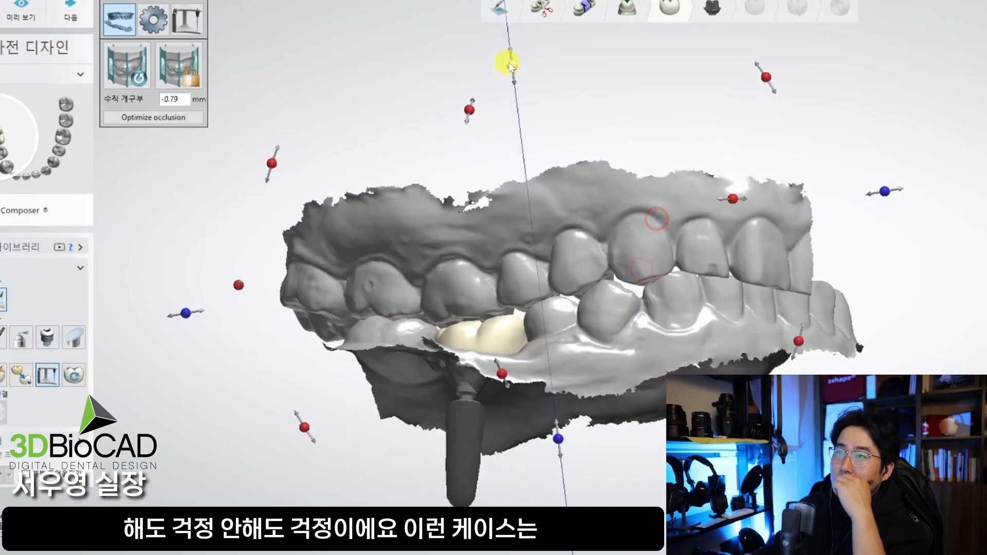
pyautogui.moveTo(512, 64); pyautogui.dragTo(759, 314, button='right')
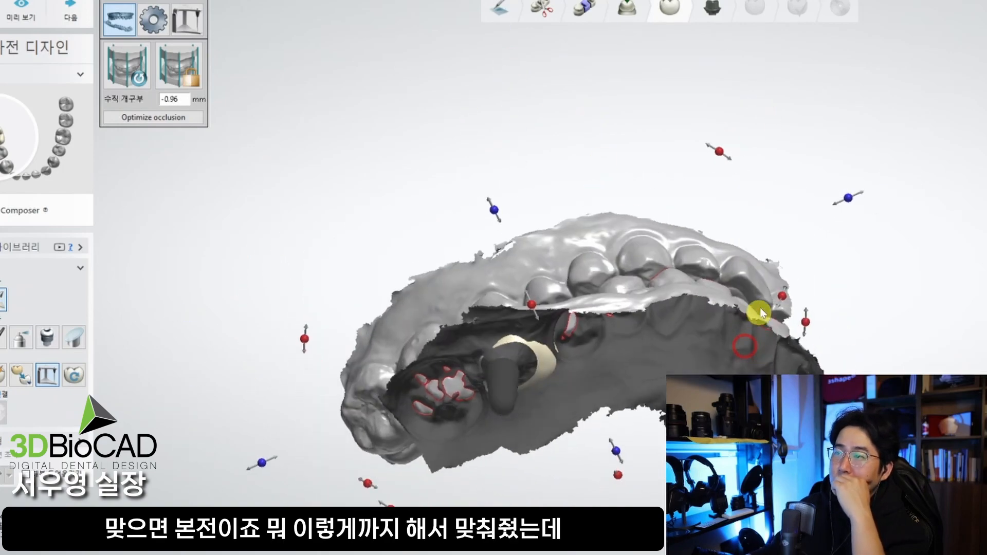
# Refine the jaw position further and run Optimize occlusion, reaching a vertical opening of about -1.14 mm, and inspect the contacts.
pyautogui.moveTo(665, 294); pyautogui.dragTo(247, 390, button='right')
pyautogui.moveTo(216, 328); pyautogui.dragTo(217, 328)
pyautogui.moveTo(393, 352); pyautogui.dragTo(437, 264, button='right')
pyautogui.moveTo(471, 18); pyautogui.dragTo(471, 21)
pyautogui.scroll(-5, 555, 219)
pyautogui.moveTo(563, 236)
pyautogui.mouseDown(button='right')
pyautogui.moveTo(605, 222)
pyautogui.moveTo(625, 196)
pyautogui.moveTo(573, 183)
pyautogui.moveTo(573, 261)
pyautogui.mouseUp(button='right')
pyautogui.moveTo(444, 394); pyautogui.dragTo(147, 125, button='right')
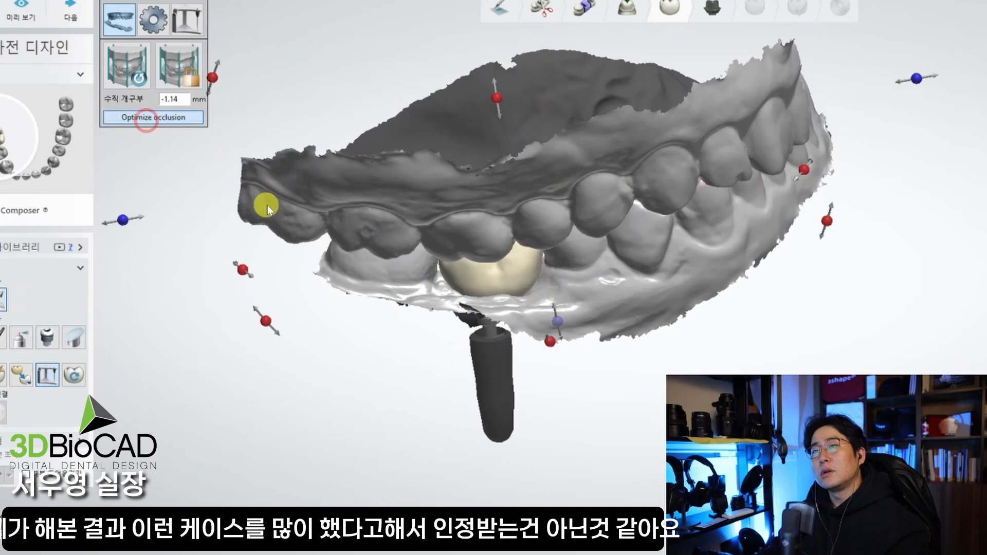
pyautogui.moveTo(361, 239); pyautogui.dragTo(579, 255, button='right')
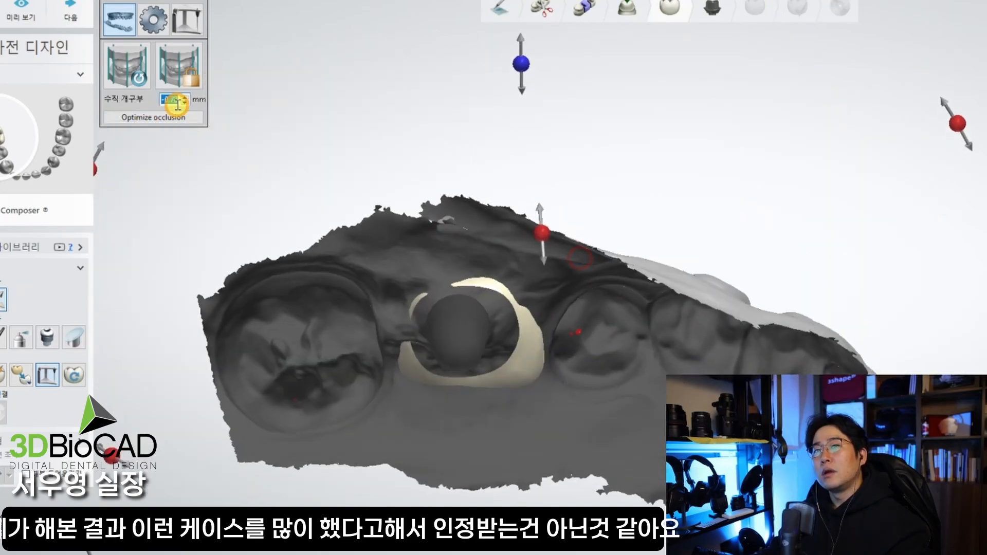
# Set the vertical opening to -0.87 mm and check the contact marks on the lower teeth from the occlusal side.
pyautogui.scroll(-1, 177, 105)
pyautogui.moveTo(370, 156); pyautogui.dragTo(156, 102, button='right')
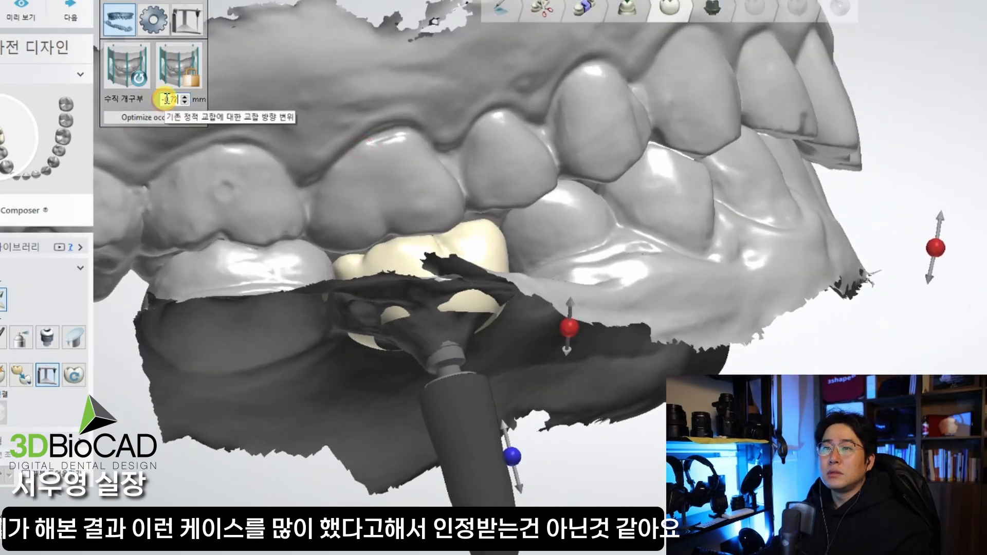
pyautogui.scroll(-3, 167, 98)
pyautogui.moveTo(516, 199); pyautogui.dragTo(512, 313, button='right')
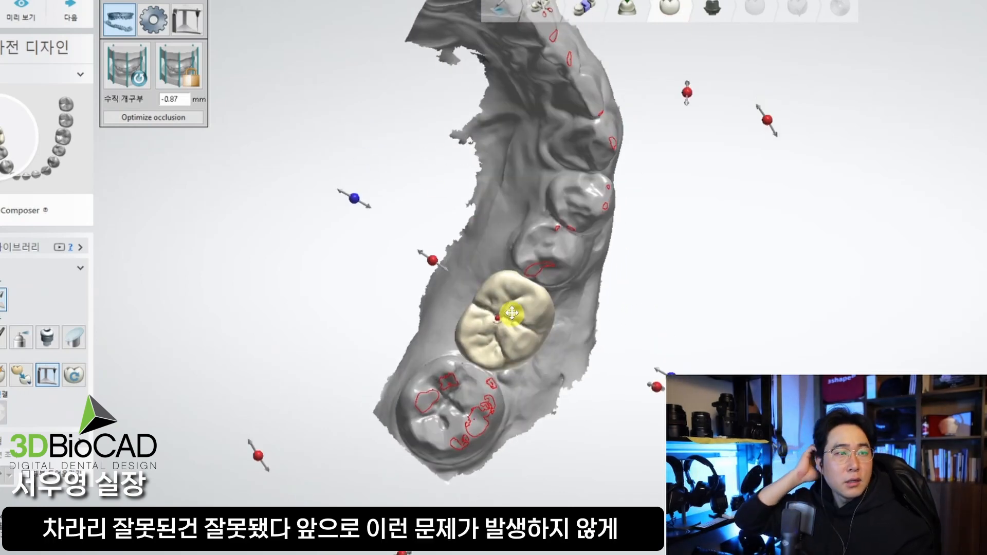
pyautogui.moveTo(490, 458); pyautogui.dragTo(513, 345, button='right')
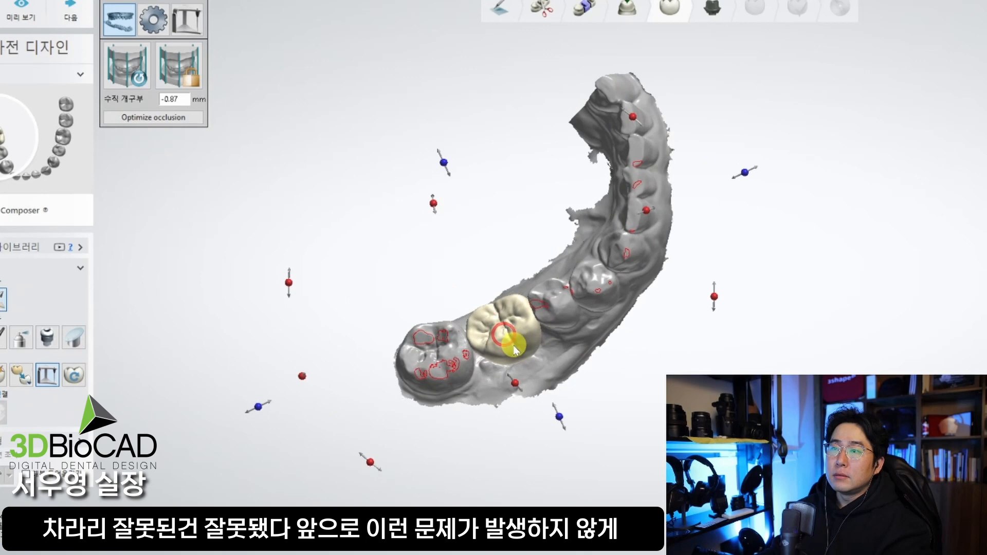
# Inspect the contacts of crown 46 and the rear molar from above, the side and below, and show the scans in colour.
pyautogui.scroll(3, 515, 349)
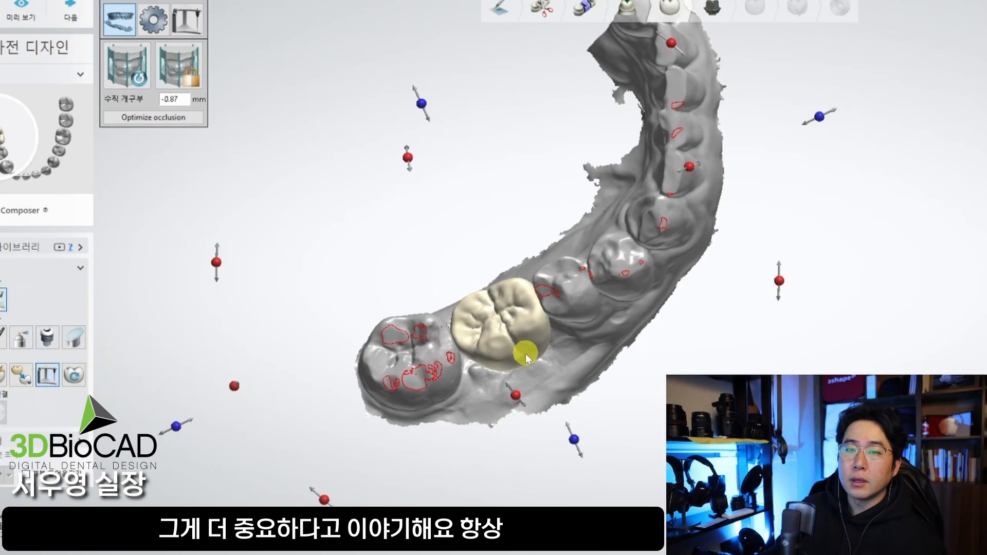
pyautogui.scroll(-3, 547, 414)
pyautogui.moveTo(555, 414); pyautogui.dragTo(530, 358, button='right')
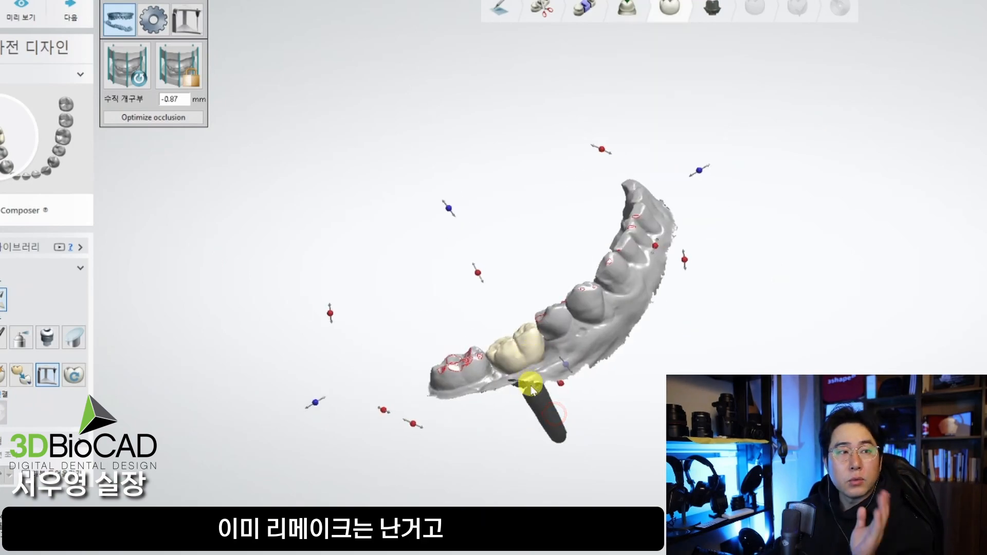
pyautogui.moveTo(449, 379); pyautogui.dragTo(557, 337, button='right')
pyautogui.scroll(3, 539, 355)
pyautogui.moveTo(524, 368); pyautogui.dragTo(465, 383, button='right')
pyautogui.scroll(5, 457, 384)
pyautogui.moveTo(355, 355); pyautogui.dragTo(677, 379, button='right')
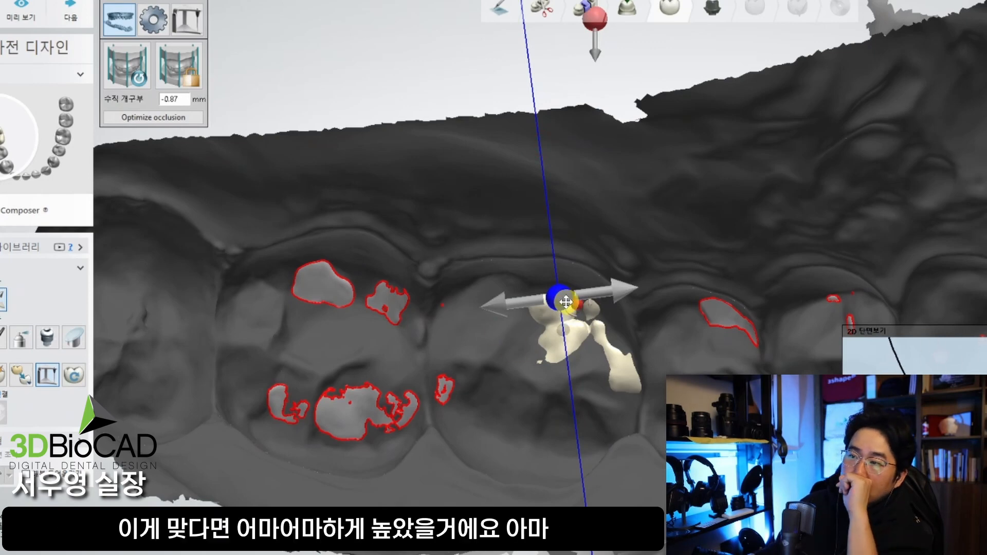
pyautogui.moveTo(602, 434); pyautogui.dragTo(873, 393, button='right')
pyautogui.moveTo(914, 363); pyautogui.dragTo(425, 359, button='right')
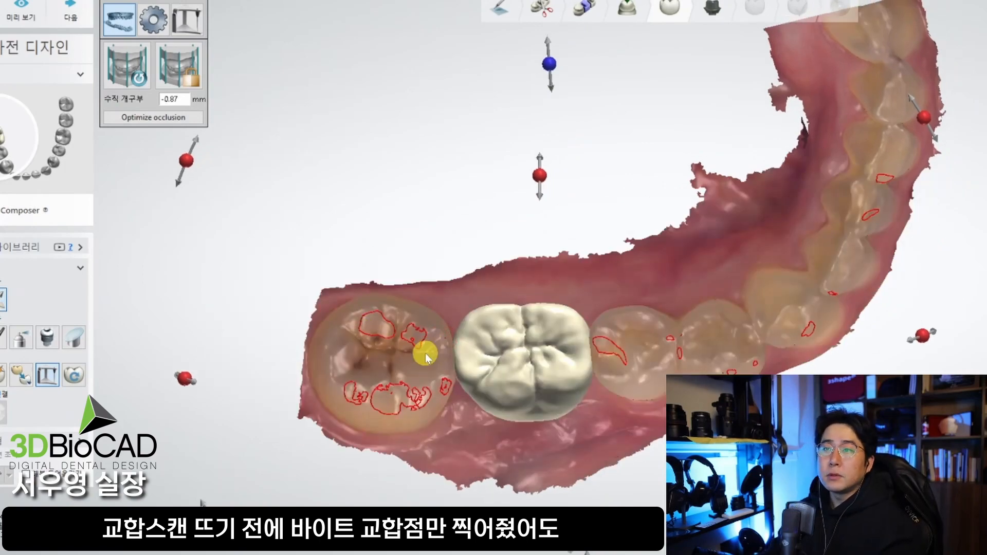
# Examine the contact areas on the coloured scans around crown 46 from the occlusal and lingual sides.
pyautogui.moveTo(674, 365); pyautogui.dragTo(552, 483, button='right')
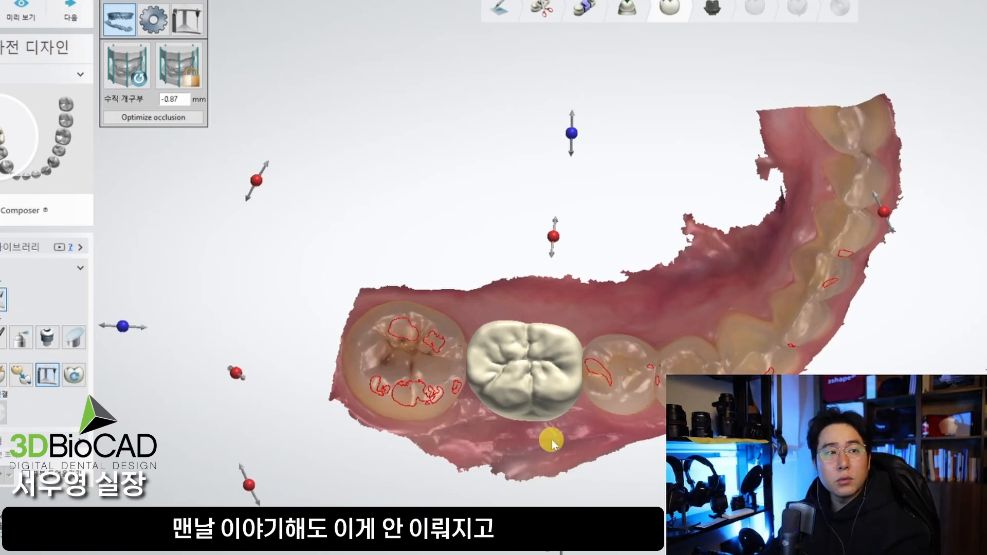
pyautogui.moveTo(564, 403); pyautogui.dragTo(489, 326, button='right')
pyautogui.scroll(-3, 569, 389)
pyautogui.scroll(-1, 524, 381)
pyautogui.moveTo(525, 381); pyautogui.dragTo(557, 392, button='right')
pyautogui.scroll(4, 556, 411)
pyautogui.scroll(2, 546, 358)
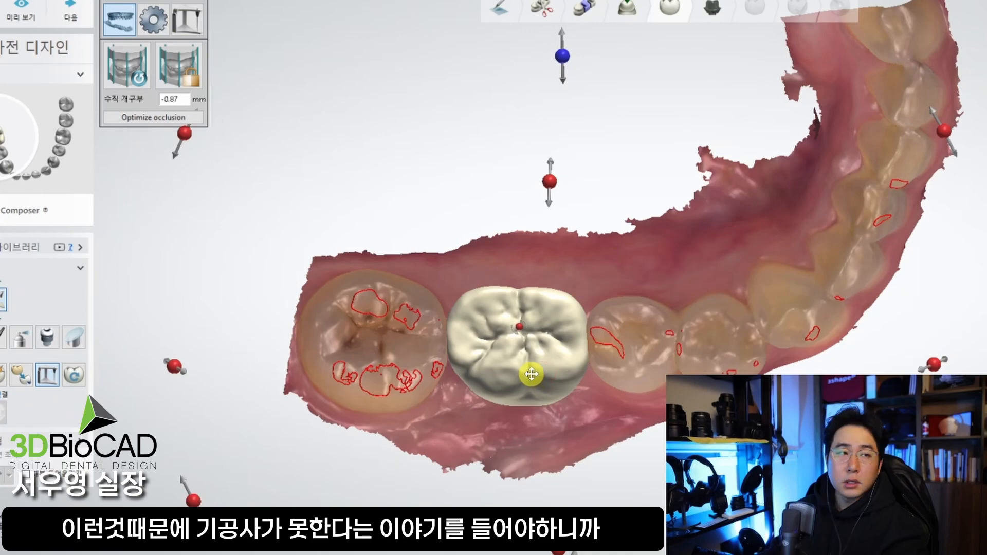
pyautogui.moveTo(531, 374); pyautogui.dragTo(668, 427, button='right')
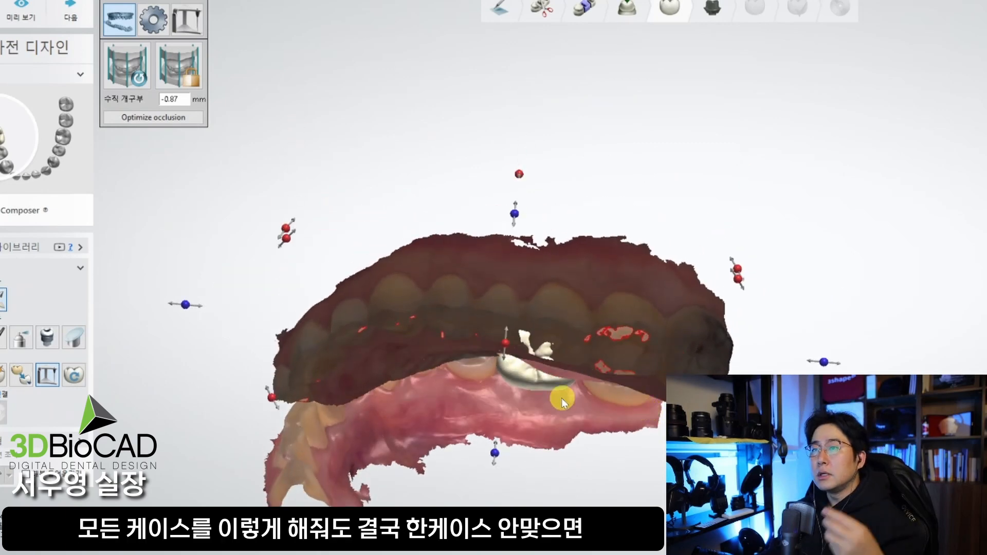
pyautogui.moveTo(570, 407)
pyautogui.mouseDown(button='right')
pyautogui.moveTo(565, 414)
pyautogui.moveTo(557, 403)
pyautogui.mouseUp(button='right')
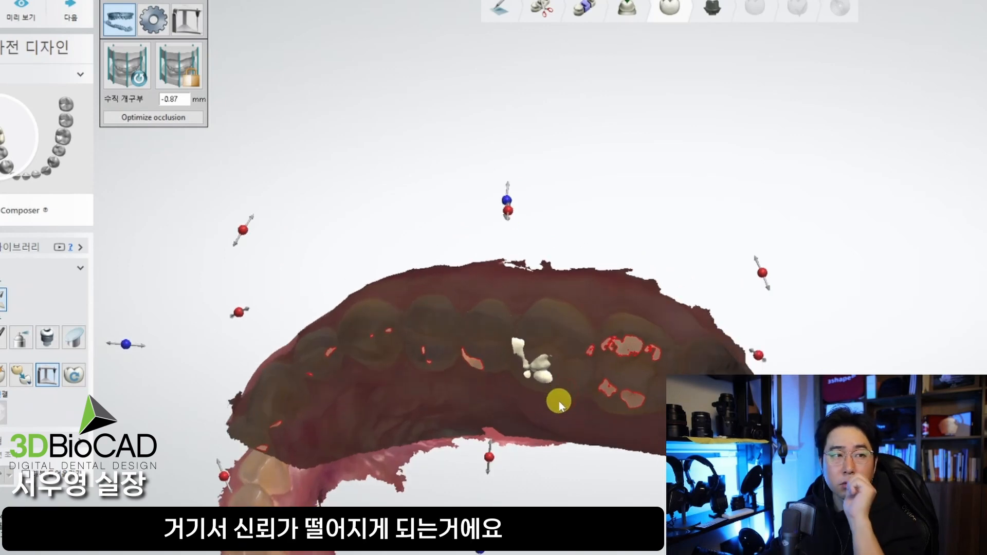
pyautogui.moveTo(577, 395); pyautogui.dragTo(622, 420, button='right')
pyautogui.moveTo(581, 393); pyautogui.dragTo(607, 318, button='right')
pyautogui.moveTo(595, 427); pyautogui.dragTo(522, 361, button='right')
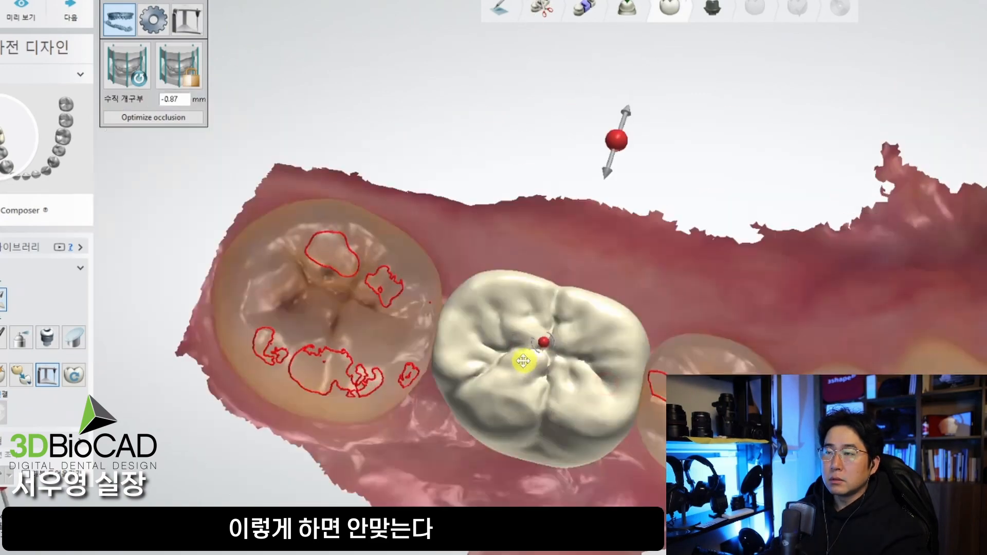
pyautogui.moveTo(524, 348); pyautogui.dragTo(552, 357, button='right')
# Go to the abutment design for 46 without applying the minimum thickness, and open its parametric shape settings.
pyautogui.click(719, 4)
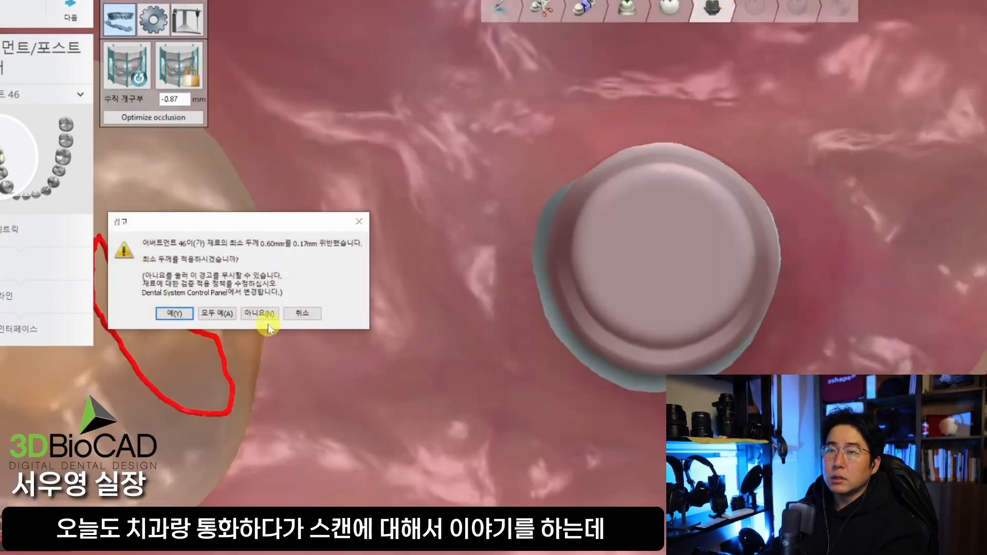
pyautogui.click(262, 317)
pyautogui.scroll(-1, 568, 385)
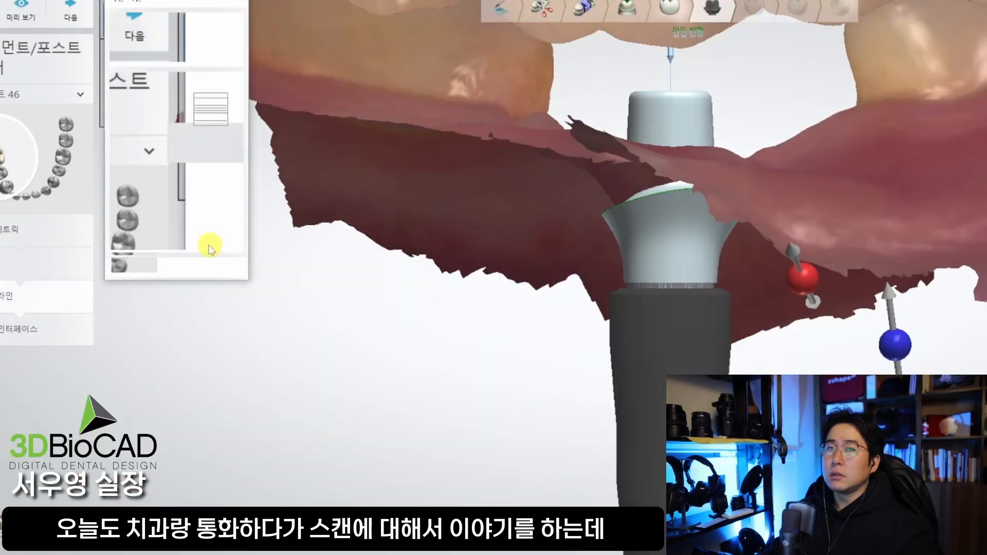
pyautogui.click(51, 226)
pyautogui.click(535, 344)
pyautogui.click(622, 348)
pyautogui.moveTo(610, 369)
pyautogui.mouseDown(button='right')
pyautogui.moveTo(610, 330)
pyautogui.moveTo(616, 381)
pyautogui.mouseUp(button='right')
pyautogui.moveTo(668, 317); pyautogui.dragTo(670, 360, button='right')
pyautogui.scroll(4, 791, 296)
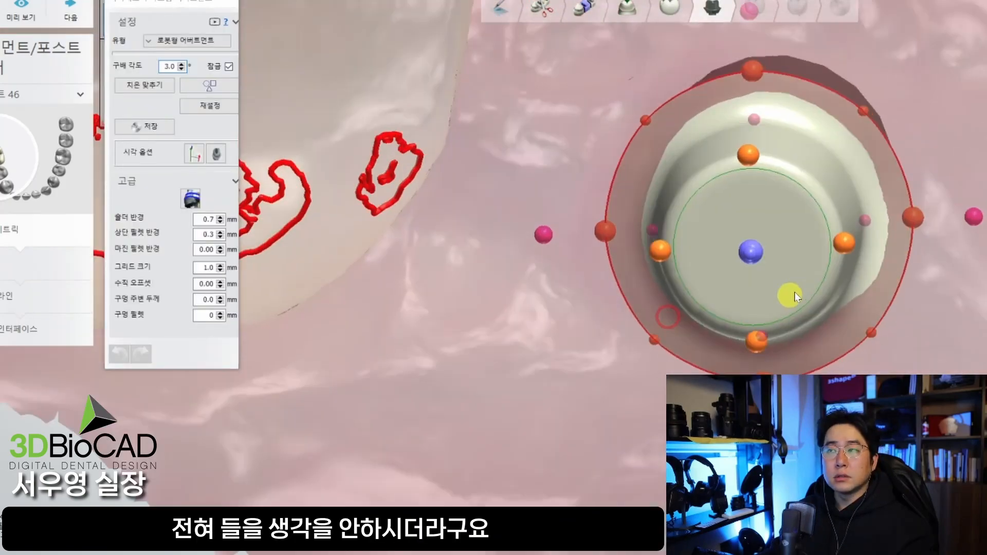
# Widen the abutment's core towards the margin by moving its side control point in the occlusal view.
pyautogui.moveTo(866, 221); pyautogui.dragTo(882, 227)
pyautogui.rightClick(882, 227)
pyautogui.click(893, 232)
pyautogui.press('a')
pyautogui.press('a')
pyautogui.press('a')
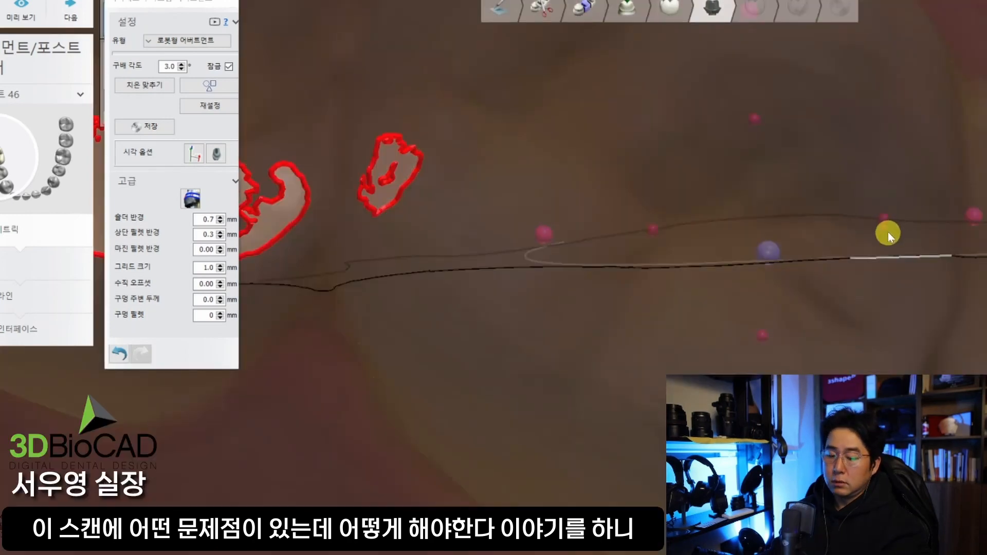
pyautogui.press('a')
pyautogui.moveTo(887, 224); pyautogui.dragTo(886, 236, button='right')
pyautogui.moveTo(887, 220); pyautogui.dragTo(888, 222)
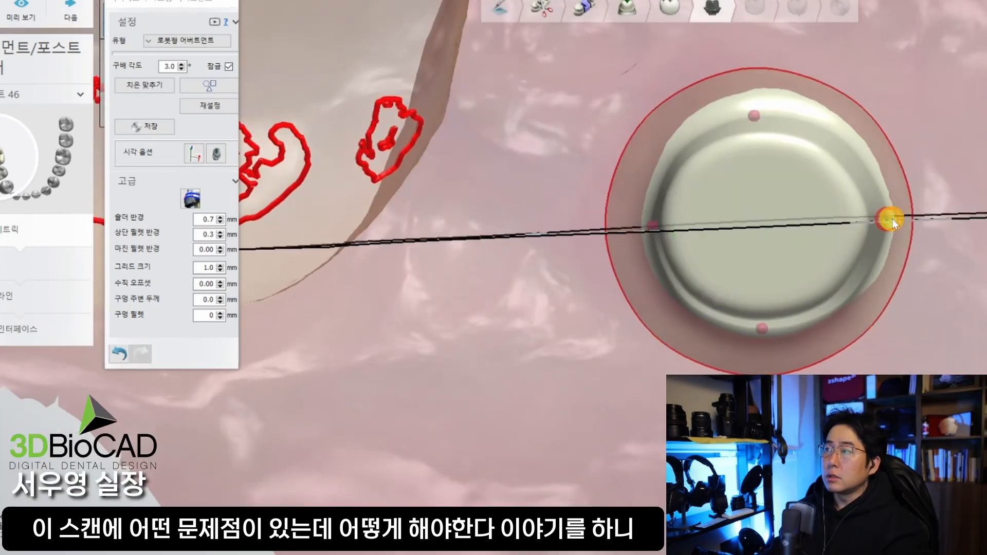
pyautogui.rightClick(890, 222)
pyautogui.click(907, 235)
pyautogui.moveTo(894, 280); pyautogui.dragTo(877, 245, button='right')
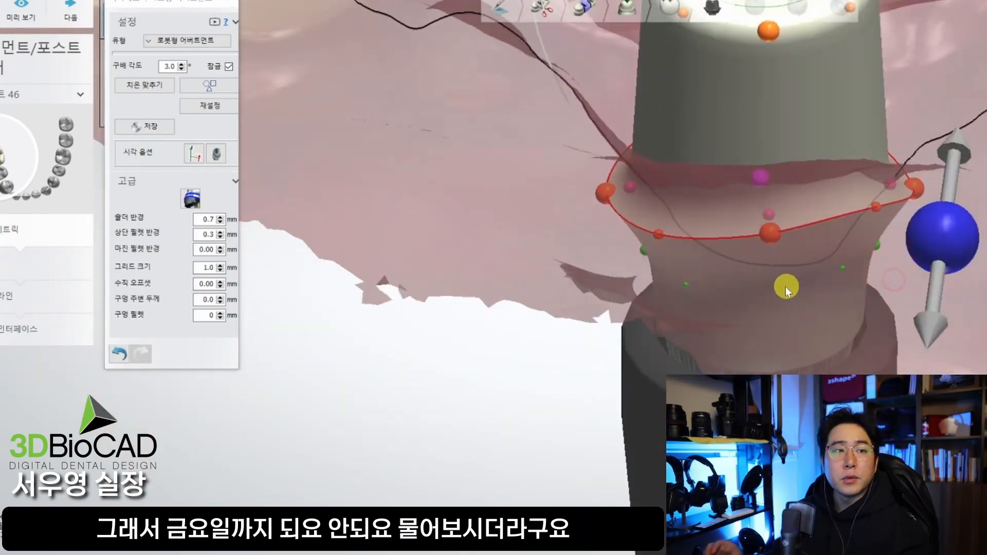
# Adjust the height of the abutment's margin line along the gingiva with its control points.
pyautogui.scroll(-4, 753, 329)
pyautogui.moveTo(771, 288); pyautogui.dragTo(803, 275, button='right')
pyautogui.moveTo(759, 273); pyautogui.dragTo(760, 261)
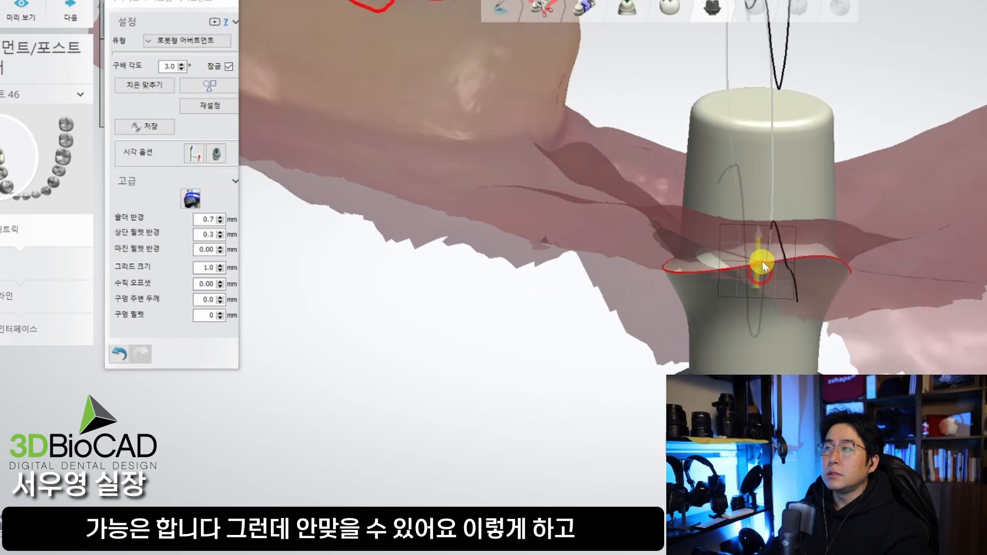
pyautogui.moveTo(851, 274); pyautogui.dragTo(896, 260)
pyautogui.moveTo(623, 258); pyautogui.dragTo(624, 213)
pyautogui.moveTo(776, 256); pyautogui.dragTo(783, 261)
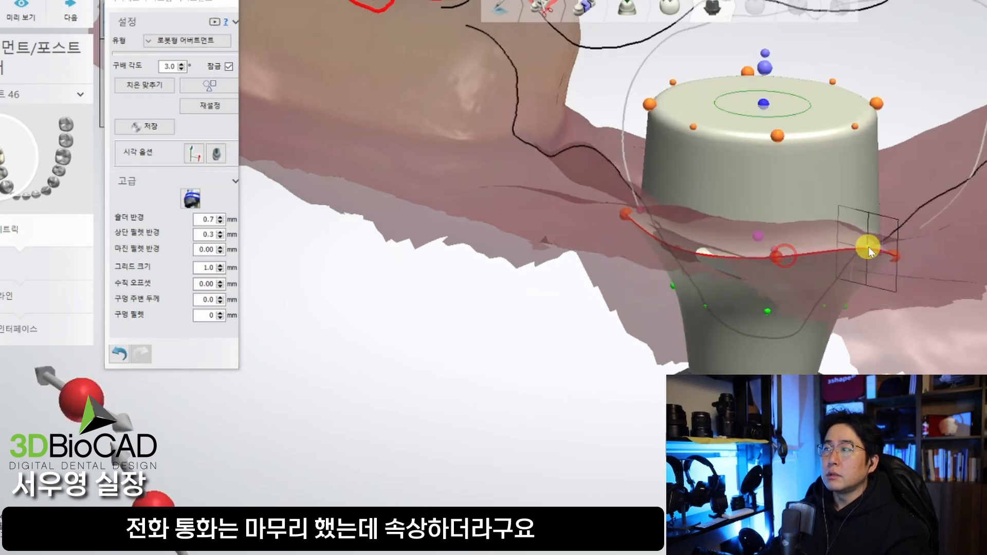
pyautogui.moveTo(868, 250); pyautogui.dragTo(866, 263)
# Reshape the abutment's margin outline in the occlusal view into a rounded, molar-like contour.
pyautogui.scroll(-5, 652, 282)
pyautogui.moveTo(655, 286); pyautogui.dragTo(686, 360, button='right')
pyautogui.scroll(3, 696, 270)
pyautogui.moveTo(702, 131); pyautogui.dragTo(737, 158)
pyautogui.moveTo(618, 247); pyautogui.dragTo(595, 221)
pyautogui.moveTo(831, 292); pyautogui.dragTo(866, 269)
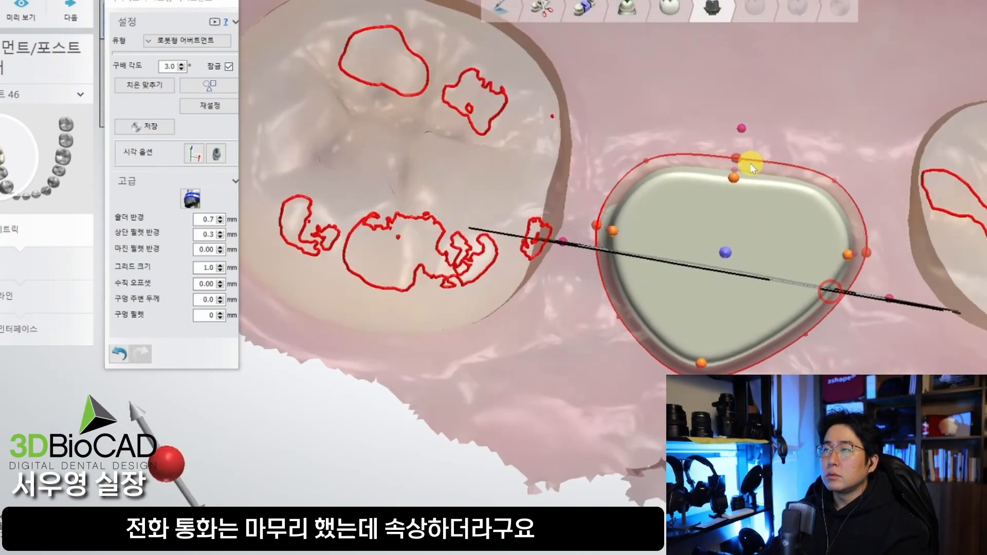
pyautogui.click(738, 157)
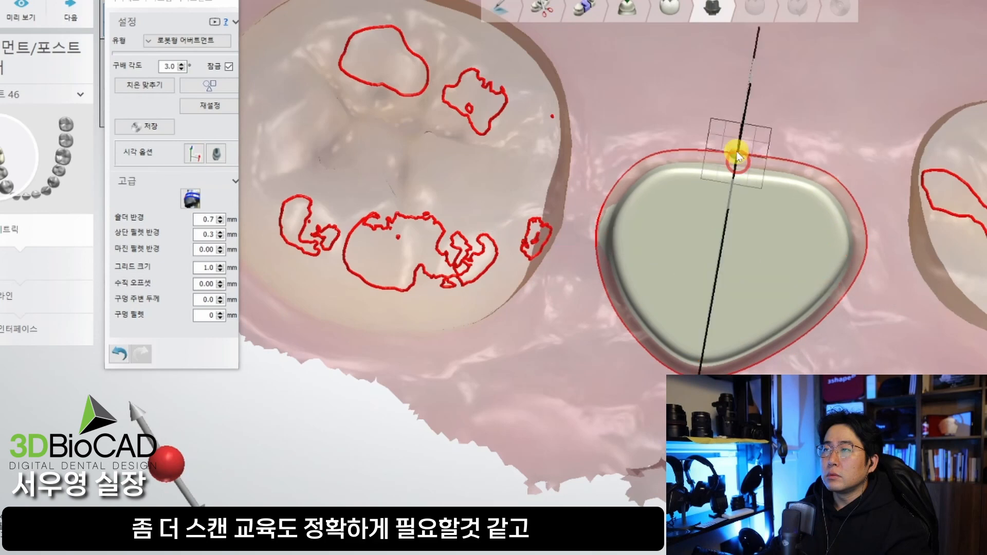
pyautogui.click(821, 325)
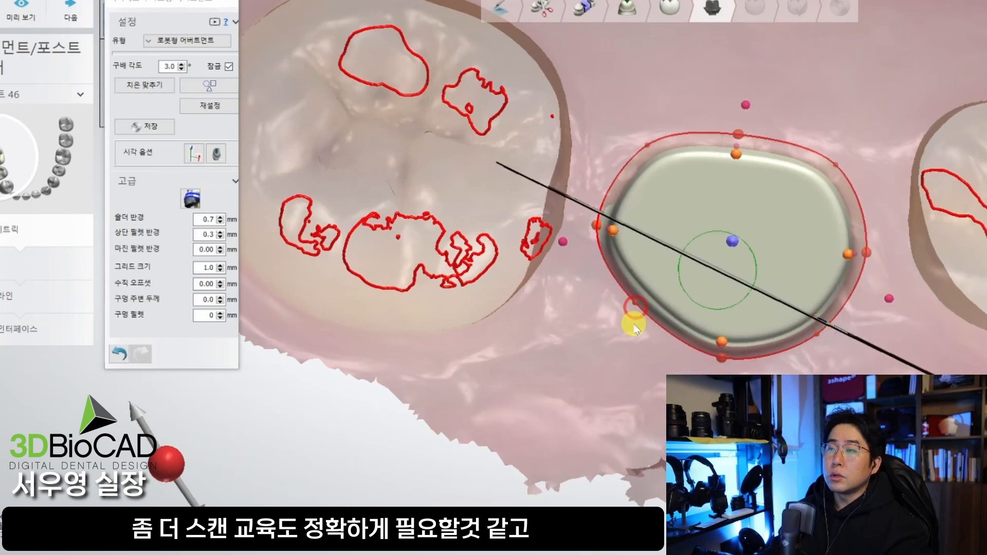
pyautogui.moveTo(635, 308); pyautogui.dragTo(627, 314)
pyautogui.moveTo(596, 225); pyautogui.dragTo(600, 227)
# Set the abutment's shoulder radius to 0.9 mm, top fillet radius to 0.5 mm and margin fillet radius to 0.10 mm.
pyautogui.scroll(2, 198, 235)
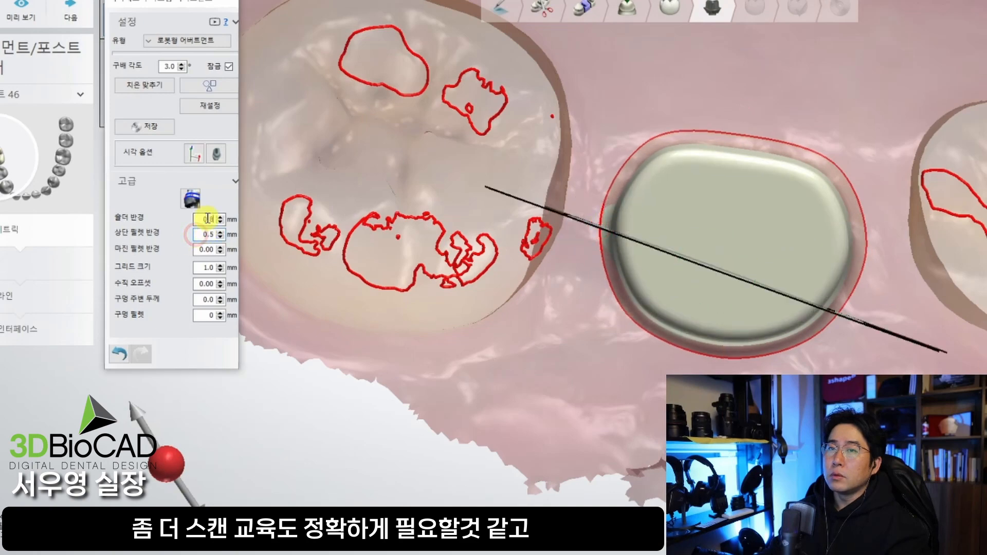
pyautogui.moveTo(619, 321)
pyautogui.mouseDown(button='right')
pyautogui.moveTo(634, 242)
pyautogui.moveTo(627, 316)
pyautogui.mouseUp(button='right')
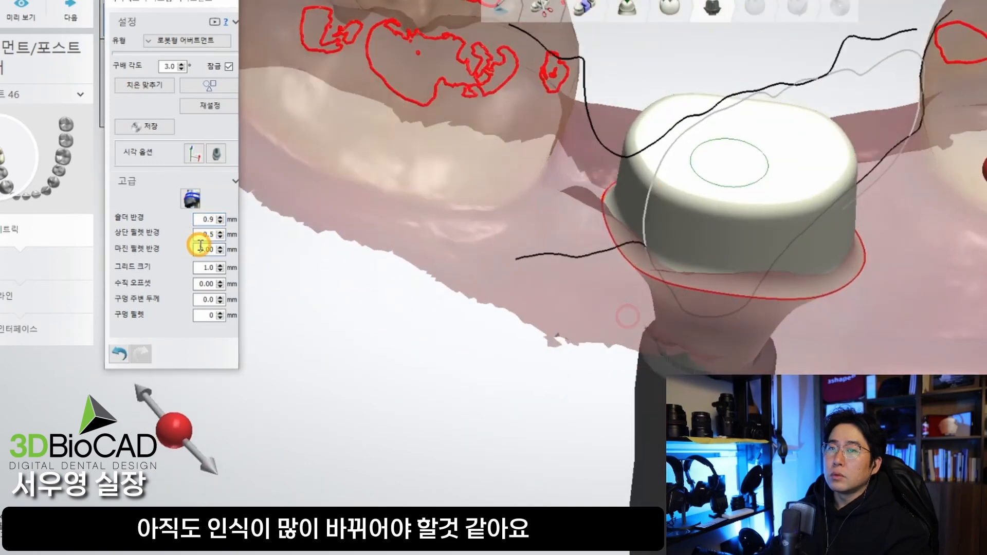
pyautogui.moveTo(705, 289); pyautogui.dragTo(729, 252, button='right')
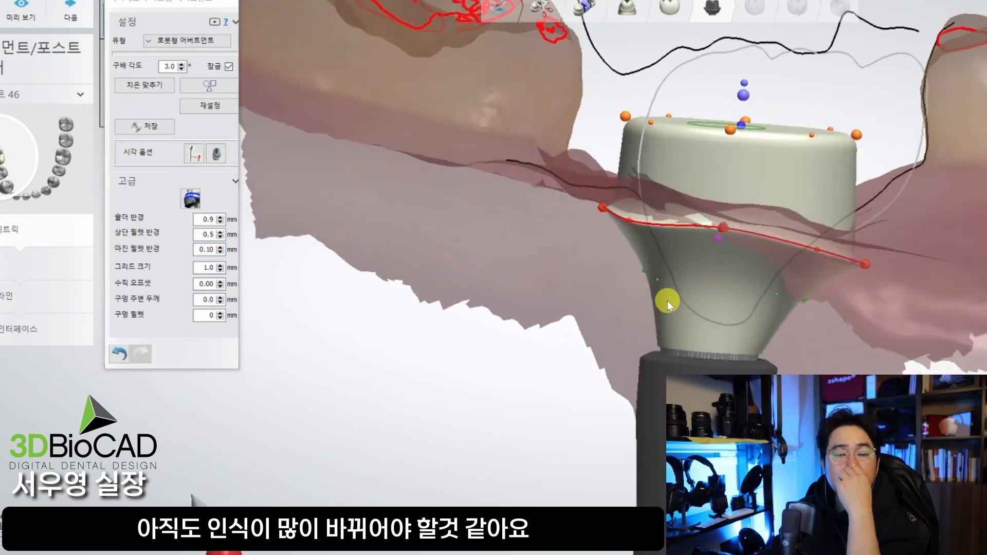
# Fine-tune the mesial and distal margin points of the abutment to follow the gingiva.
pyautogui.click(866, 260)
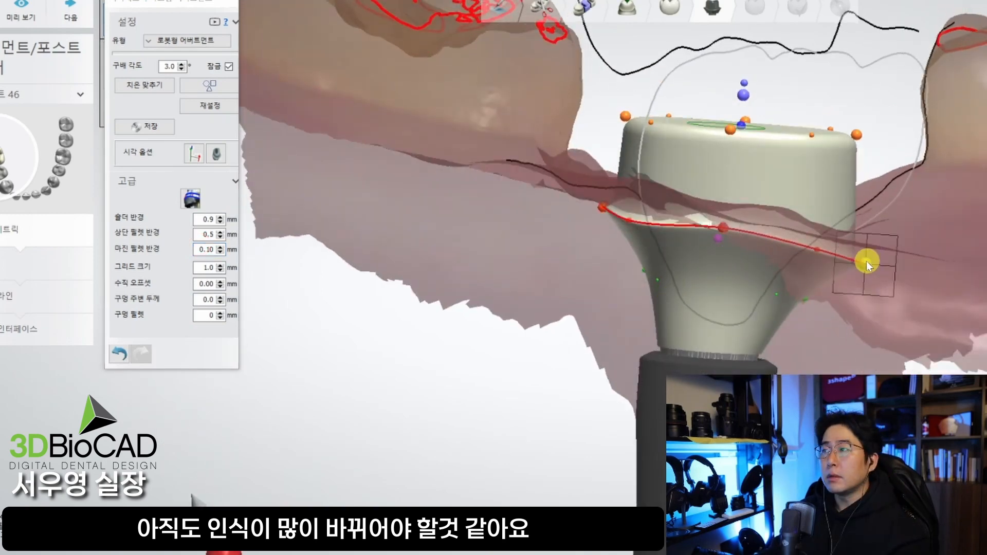
pyautogui.click(626, 214)
pyautogui.moveTo(601, 199)
pyautogui.mouseDown(button='right')
pyautogui.moveTo(750, 262)
pyautogui.moveTo(796, 266)
pyautogui.moveTo(789, 227)
pyautogui.moveTo(658, 247)
pyautogui.moveTo(687, 255)
pyautogui.moveTo(599, 207)
pyautogui.moveTo(595, 193)
pyautogui.mouseUp(button='right')
pyautogui.click(615, 225)
pyautogui.moveTo(627, 206); pyautogui.dragTo(628, 195)
pyautogui.moveTo(932, 240); pyautogui.dragTo(908, 248)
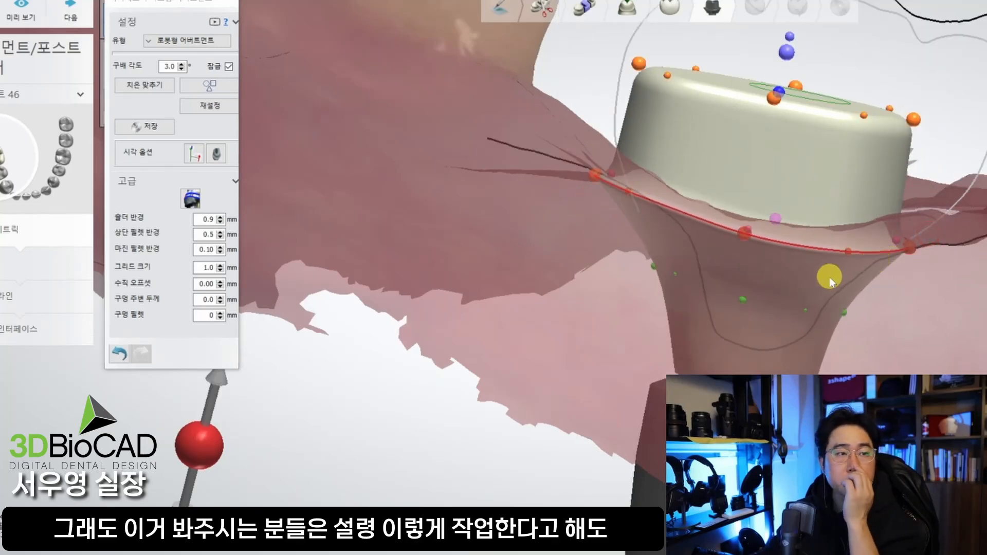
# Set the abutment's top fillet radius to 0.8 mm and refine the margin height around its sides.
pyautogui.scroll(-5, 831, 339)
pyautogui.moveTo(825, 328); pyautogui.dragTo(276, 278, button='right')
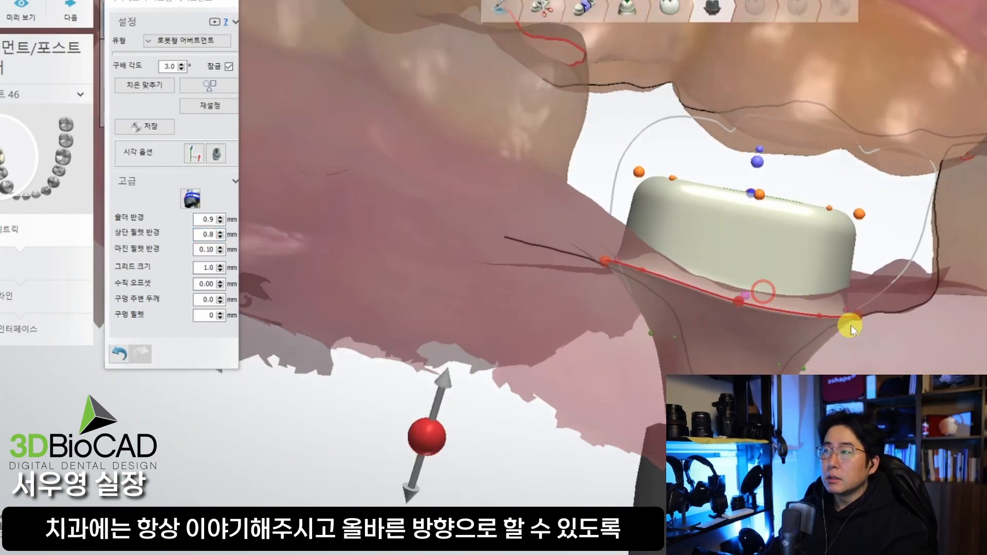
pyautogui.moveTo(608, 266); pyautogui.dragTo(645, 268)
pyautogui.moveTo(745, 302); pyautogui.dragTo(746, 298)
pyautogui.moveTo(771, 312); pyautogui.dragTo(892, 330, button='right')
pyautogui.moveTo(858, 313); pyautogui.dragTo(855, 310)
pyautogui.moveTo(843, 313); pyautogui.dragTo(717, 349, button='right')
pyautogui.scroll(3, 653, 311)
pyautogui.moveTo(628, 283); pyautogui.dragTo(628, 271)
# Correct the remaining margin point on the abutment's opposite side and adjust the control point near its top.
pyautogui.moveTo(720, 333); pyautogui.dragTo(849, 331, button='right')
pyautogui.scroll(2, 851, 331)
pyautogui.moveTo(929, 297); pyautogui.dragTo(929, 311)
pyautogui.moveTo(901, 290); pyautogui.dragTo(604, 291, button='right')
pyautogui.scroll(-3, 604, 290)
pyautogui.moveTo(736, 152); pyautogui.dragTo(737, 144)
# Make small corrections to the abutment's margin outline from the occlusal view and close up.
pyautogui.scroll(-4, 750, 169)
pyautogui.moveTo(754, 206); pyautogui.dragTo(772, 355, button='right')
pyautogui.scroll(3, 753, 264)
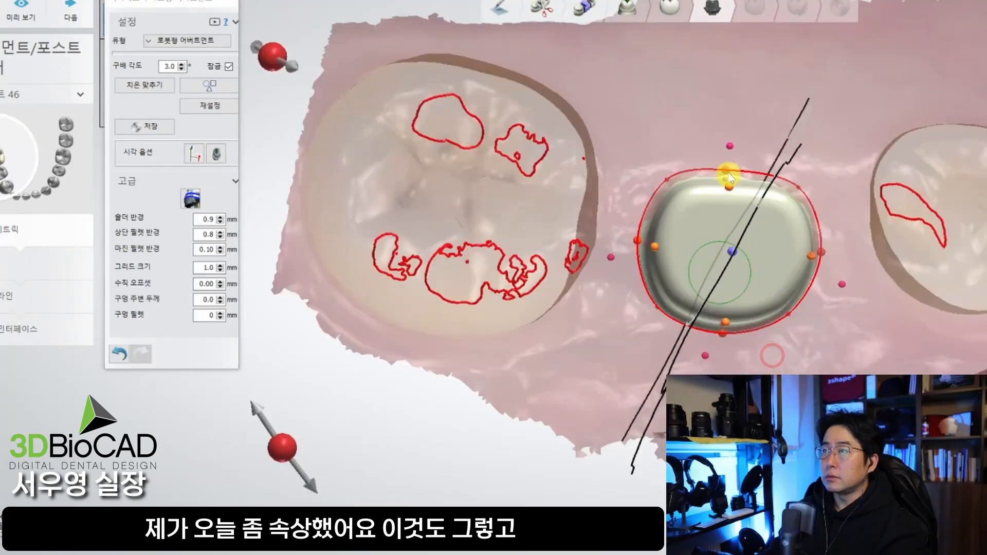
pyautogui.moveTo(728, 168); pyautogui.dragTo(730, 170)
pyautogui.moveTo(790, 316); pyautogui.dragTo(789, 315)
pyautogui.moveTo(854, 324); pyautogui.dragTo(829, 256, button='right')
pyautogui.scroll(2, 829, 257)
pyautogui.moveTo(819, 247); pyautogui.dragTo(820, 245)
pyautogui.moveTo(855, 291); pyautogui.dragTo(825, 282, button='right')
pyautogui.scroll(3, 784, 276)
# Advance through the abutment's sculpting, margin line and interface stages to the final crown design.
pyautogui.scroll(-4, 784, 276)
pyautogui.moveTo(764, 279); pyautogui.dragTo(674, 259, button='right')
pyautogui.moveTo(646, 191); pyautogui.dragTo(504, 219, button='right')
pyautogui.click(26, 273)
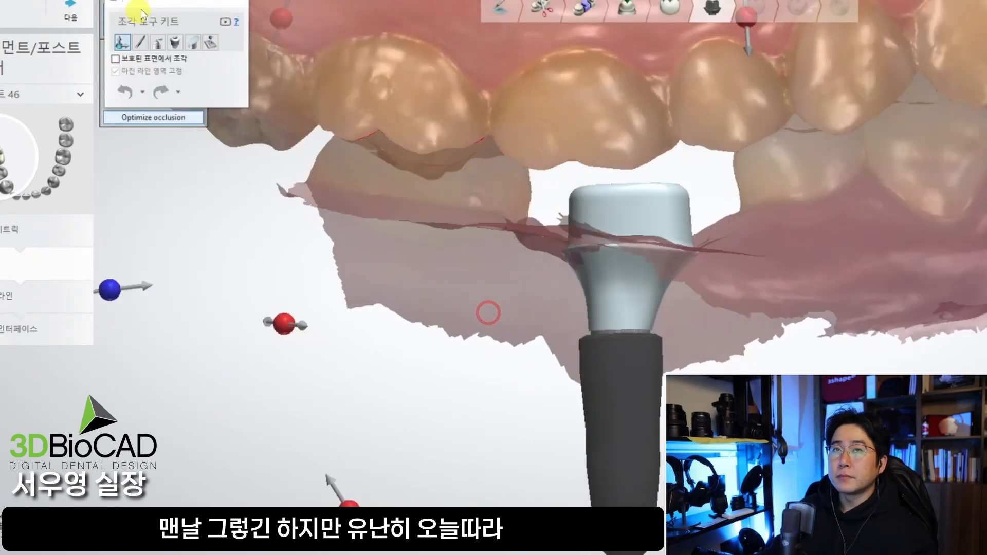
pyautogui.click(70, 10)
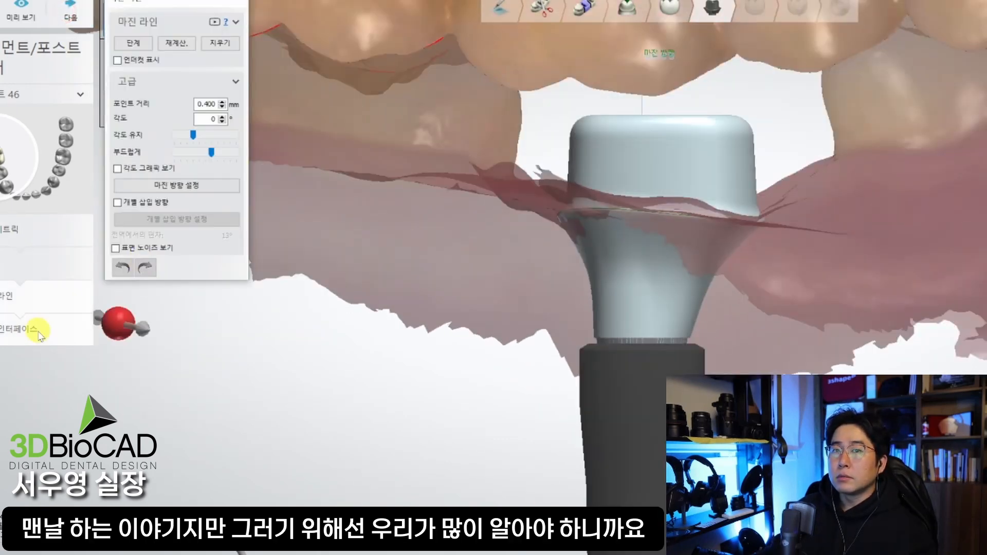
pyautogui.click(39, 330)
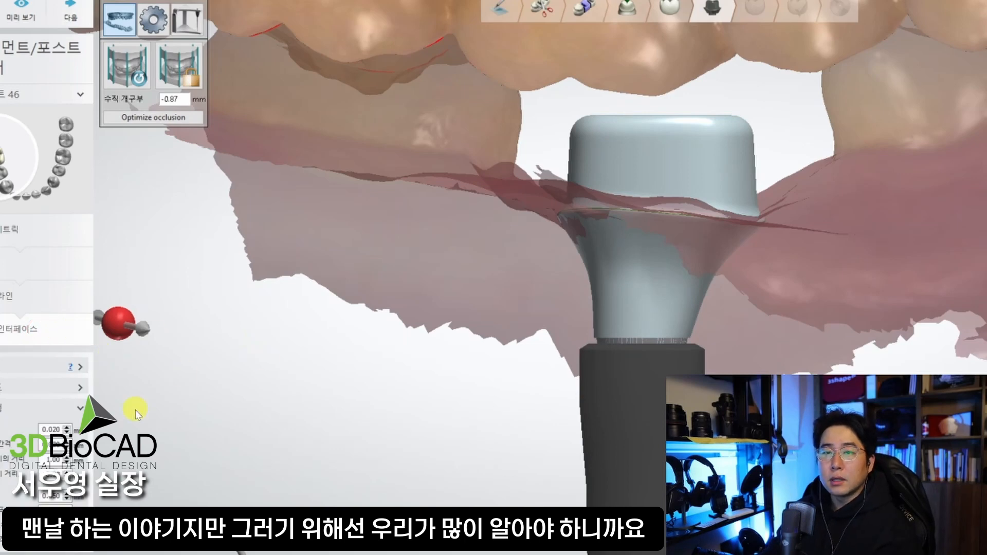
pyautogui.click(87, 5)
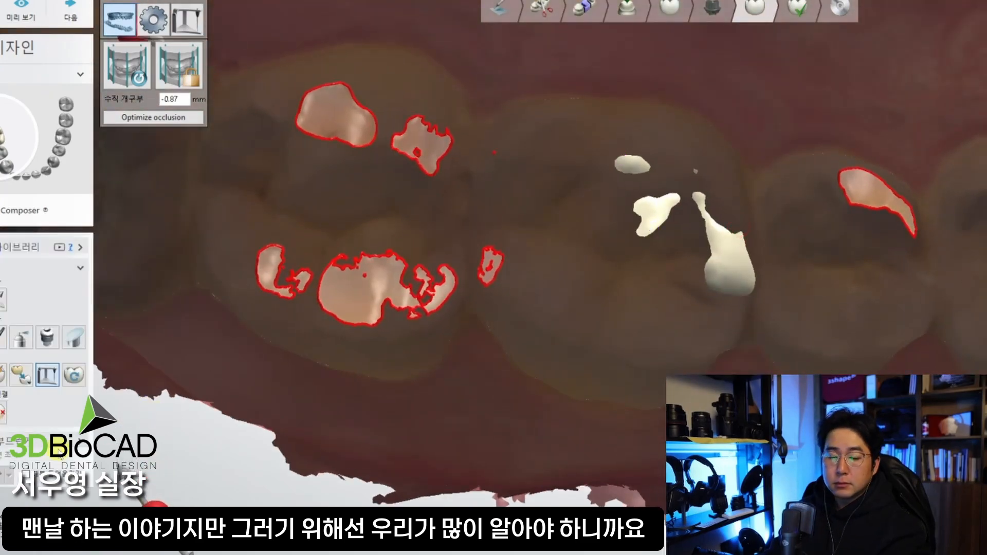
pyautogui.click(49, 445)
# Sculpt the crown's side wall above the abutment margin using a 3.00 mm brush at 10 µm.
pyautogui.moveTo(709, 290)
pyautogui.mouseDown(button='right')
pyautogui.moveTo(715, 247)
pyautogui.moveTo(692, 208)
pyautogui.moveTo(705, 180)
pyautogui.moveTo(623, 153)
pyautogui.moveTo(719, 216)
pyautogui.moveTo(691, 163)
pyautogui.mouseUp(button='right')
pyautogui.press('a')
pyautogui.press('3')
pyautogui.press('s')
pyautogui.press('1')
pyautogui.scroll(3, 617, 145)
pyautogui.keyDown('shift'); pyautogui.scroll(5, 719, 216); pyautogui.keyUp('shift')
pyautogui.press('a')
pyautogui.click(688, 160)
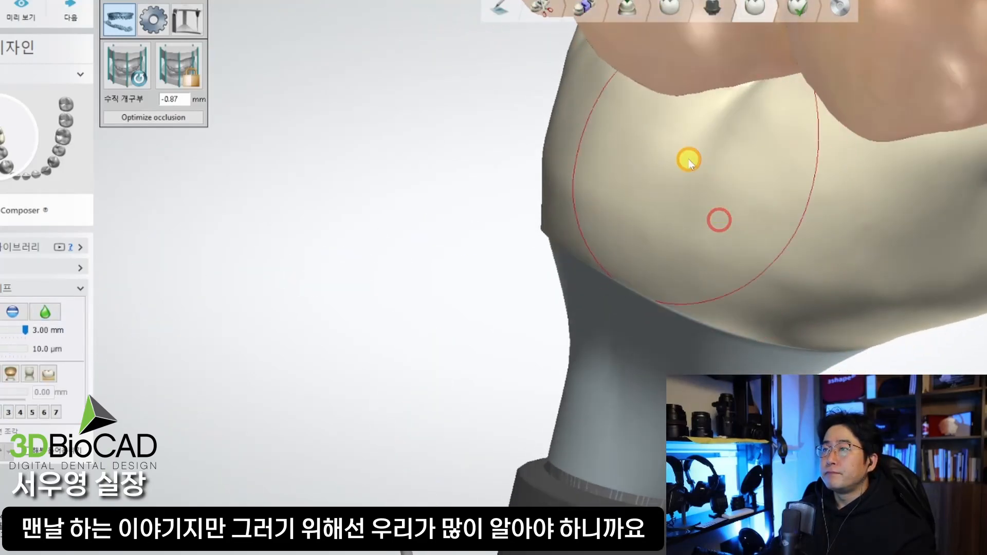
pyautogui.moveTo(718, 220); pyautogui.dragTo(718, 179, button='right')
pyautogui.click(718, 178)
# Try sculpting and smoothing strokes on the crown's side wall and undo them.
pyautogui.moveTo(646, 149); pyautogui.dragTo(576, 209, button='right')
pyautogui.moveTo(662, 216)
pyautogui.mouseDown(button='right')
pyautogui.moveTo(608, 167)
pyautogui.moveTo(626, 207)
pyautogui.moveTo(663, 214)
pyautogui.mouseUp(button='right')
pyautogui.press('s')
pyautogui.press('s')
pyautogui.hotkey('ctrl', 'z')
pyautogui.moveTo(751, 214); pyautogui.dragTo(659, 211, button='right')
pyautogui.moveTo(615, 181)
pyautogui.mouseDown()
pyautogui.moveTo(578, 184)
pyautogui.moveTo(643, 203)
pyautogui.moveTo(627, 207)
pyautogui.mouseUp()
pyautogui.moveTo(627, 207)
pyautogui.mouseDown(button='right')
pyautogui.moveTo(540, 180)
pyautogui.moveTo(689, 205)
pyautogui.mouseUp(button='right')
pyautogui.hotkey('ctrl', 'z')
# Smooth the crown's side wall with several broad strokes from different angles.
pyautogui.keyDown('shift'); pyautogui.scroll(-1, 526, 212); pyautogui.keyUp('shift')
pyautogui.keyDown('ctrl'); pyautogui.scroll(1, 526, 212); pyautogui.keyUp('ctrl')
pyautogui.moveTo(527, 213); pyautogui.dragTo(594, 166)
pyautogui.moveTo(477, 210); pyautogui.dragTo(627, 167)
pyautogui.moveTo(510, 185); pyautogui.dragTo(627, 149)
pyautogui.moveTo(627, 149); pyautogui.dragTo(582, 132, button='right')
pyautogui.moveTo(562, 119); pyautogui.dragTo(524, 134)
pyautogui.moveTo(524, 134); pyautogui.dragTo(614, 191, button='right')
pyautogui.press('s')
pyautogui.moveTo(632, 187); pyautogui.dragTo(748, 171)
# Smooth the crown's remaining side surface around the neighbouring tooth and gum.
pyautogui.keyDown('ctrl'); pyautogui.scroll(1, 749, 171); pyautogui.keyUp('ctrl')
pyautogui.moveTo(793, 200)
pyautogui.mouseDown(button='right')
pyautogui.moveTo(817, 257)
pyautogui.moveTo(862, 252)
pyautogui.mouseUp(button='right')
pyautogui.press('a')
pyautogui.moveTo(861, 251)
pyautogui.mouseDown()
pyautogui.moveTo(868, 204)
pyautogui.moveTo(901, 187)
pyautogui.mouseUp()
pyautogui.moveTo(901, 187)
pyautogui.mouseDown(button='right')
pyautogui.moveTo(880, 168)
pyautogui.moveTo(930, 178)
pyautogui.mouseUp(button='right')
pyautogui.press('s')
pyautogui.scroll(2, 831, 181)
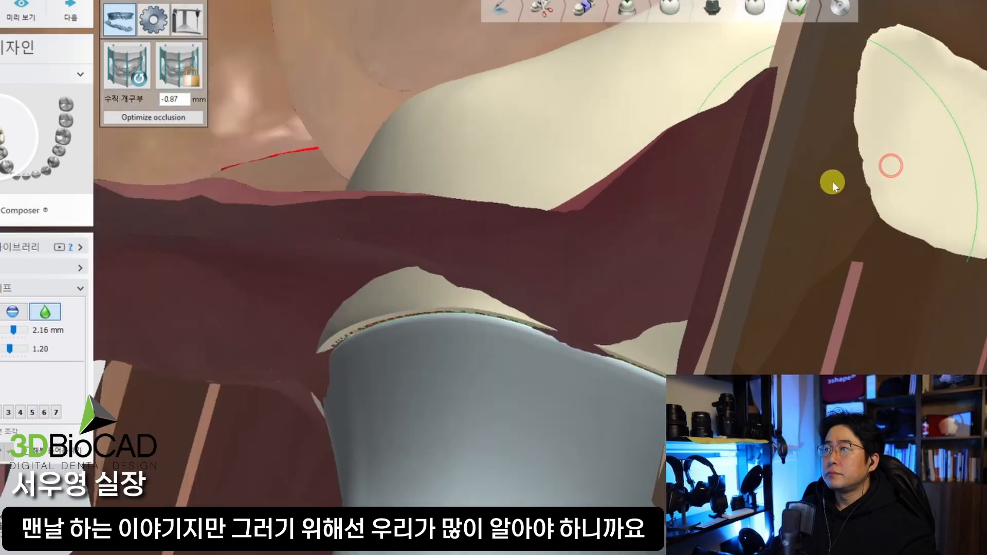
pyautogui.scroll(-2, 832, 181)
pyautogui.moveTo(830, 174); pyautogui.dragTo(868, 195)
# Build up the crown's side near the opposing teeth using a 2.44 mm brush at 45 µm.
pyautogui.moveTo(907, 219)
pyautogui.mouseDown(button='right')
pyautogui.moveTo(852, 199)
pyautogui.moveTo(578, 268)
pyautogui.moveTo(580, 188)
pyautogui.mouseUp(button='right')
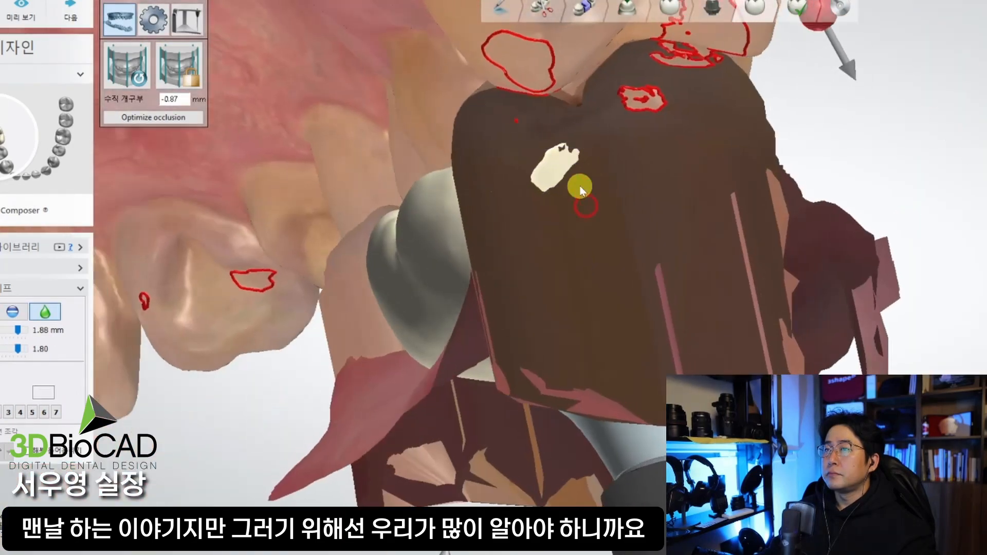
pyautogui.press('a')
pyautogui.scroll(1, 588, 184)
pyautogui.press('1')
pyautogui.click(588, 183)
pyautogui.press('a')
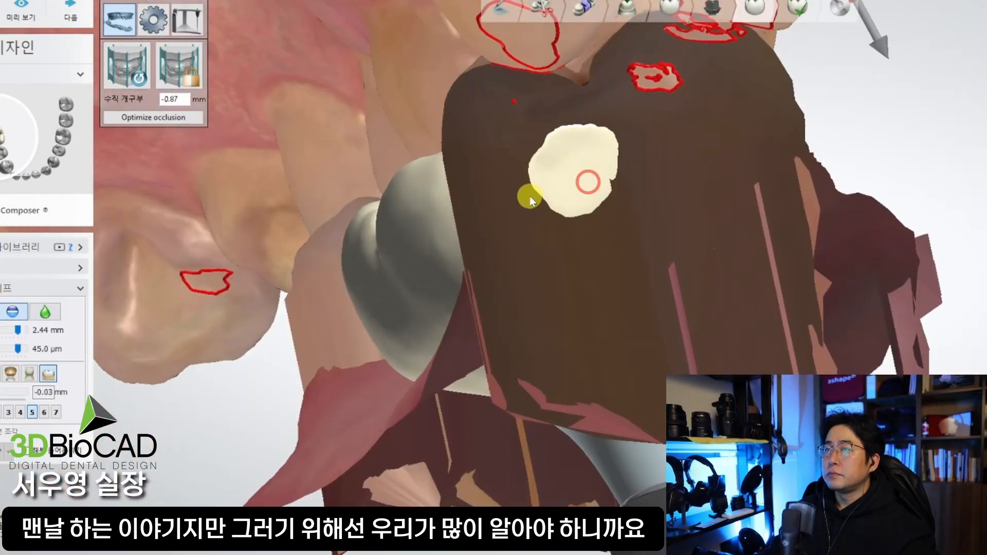
pyautogui.press('4')
pyautogui.press('a')
pyautogui.scroll(1, 695, 220)
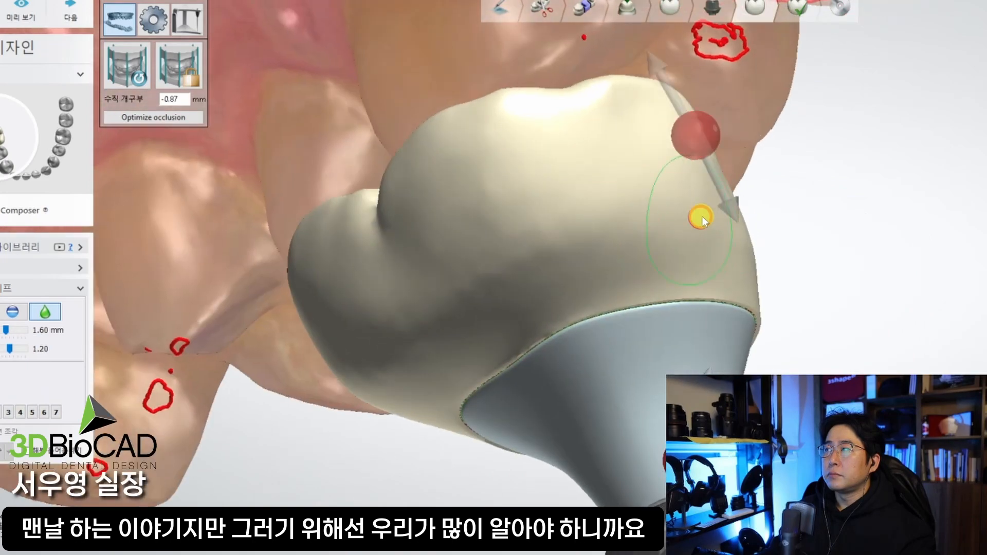
# Refine the crown's lower contour with long sculpting strokes running back and forth across its side.
pyautogui.moveTo(652, 194); pyautogui.dragTo(590, 167, button='right')
pyautogui.press('1')
pyautogui.press('a')
pyautogui.press('3')
pyautogui.press('4')
pyautogui.keyDown('shift'); pyautogui.scroll(-7, 552, 160); pyautogui.keyUp('shift')
pyautogui.moveTo(650, 195); pyautogui.dragTo(711, 300, button='right')
pyautogui.keyDown('shift'); pyautogui.scroll(-3, 571, 143); pyautogui.keyUp('shift')
pyautogui.scroll(3, 711, 301)
pyautogui.press('5')
pyautogui.keyDown('shift'); pyautogui.scroll(-4, 717, 320); pyautogui.keyUp('shift')
pyautogui.moveTo(720, 319); pyautogui.dragTo(555, 342)
pyautogui.moveTo(678, 311)
pyautogui.mouseDown()
pyautogui.moveTo(470, 346)
pyautogui.moveTo(361, 335)
pyautogui.mouseUp()
pyautogui.moveTo(359, 335)
pyautogui.mouseDown()
pyautogui.moveTo(490, 343)
pyautogui.moveTo(616, 314)
pyautogui.mouseUp()
pyautogui.moveTo(619, 307); pyautogui.dragTo(670, 305)
pyautogui.scroll(-5, 617, 318)
pyautogui.moveTo(579, 339)
pyautogui.mouseDown(button='right')
pyautogui.moveTo(526, 371)
pyautogui.moveTo(561, 457)
pyautogui.mouseUp(button='right')
pyautogui.moveTo(474, 434); pyautogui.dragTo(601, 430, button='right')
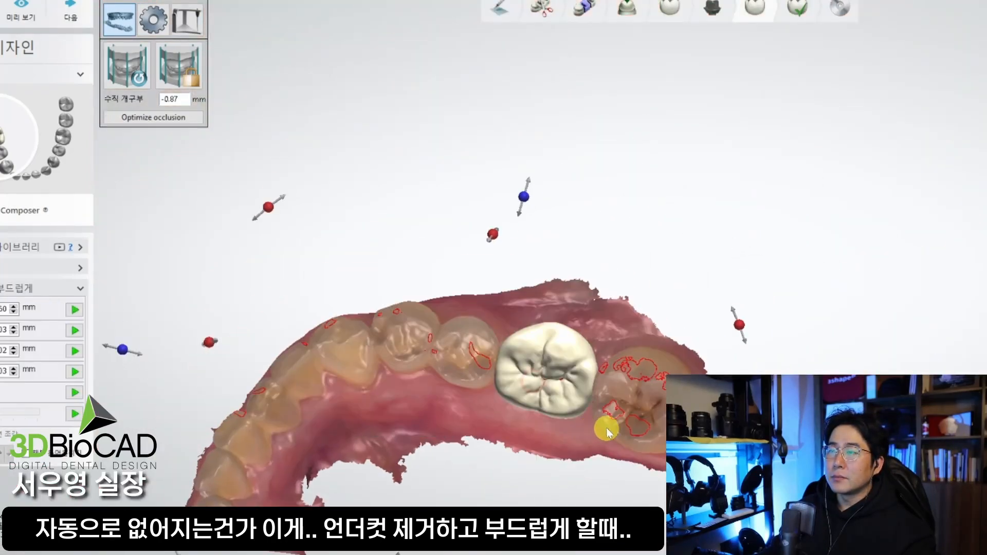
# Build up the crown's outer cusp near the occlusal edge using a 2.44 mm brush at 10 µm.
pyautogui.scroll(5, 646, 425)
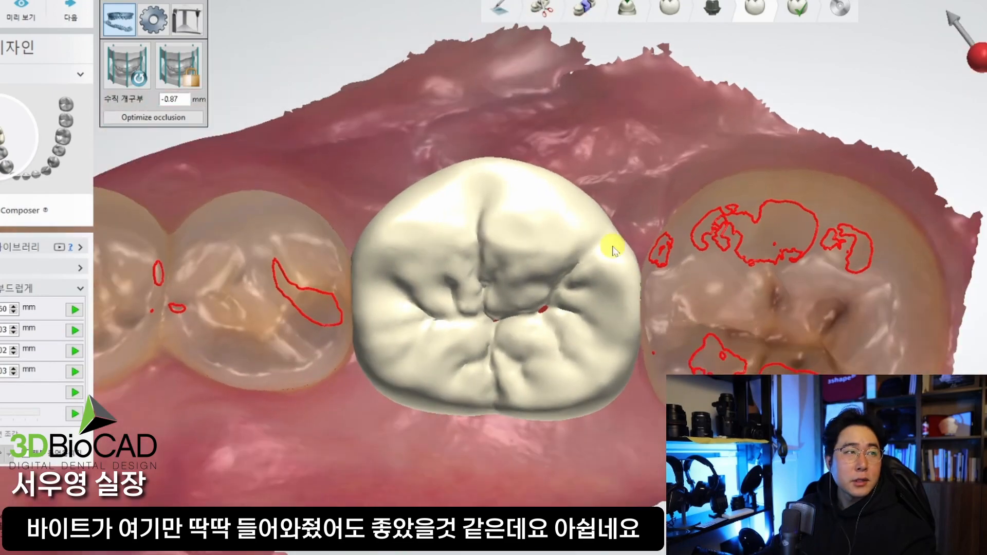
pyautogui.moveTo(612, 251); pyautogui.dragTo(598, 234, button='right')
pyautogui.press('1')
pyautogui.scroll(3, 514, 178)
pyautogui.moveTo(499, 173); pyautogui.dragTo(448, 173)
pyautogui.moveTo(502, 168)
pyautogui.mouseDown(button='right')
pyautogui.moveTo(483, 236)
pyautogui.moveTo(467, 236)
pyautogui.mouseUp(button='right')
pyautogui.keyDown('shift'); pyautogui.scroll(1, 467, 236); pyautogui.keyUp('shift')
pyautogui.moveTo(467, 236); pyautogui.dragTo(414, 266)
pyautogui.scroll(-5, 631, 237)
pyautogui.moveTo(630, 237)
pyautogui.mouseDown(button='right')
pyautogui.moveTo(659, 183)
pyautogui.moveTo(694, 193)
pyautogui.mouseUp(button='right')
pyautogui.scroll(-3, 694, 193)
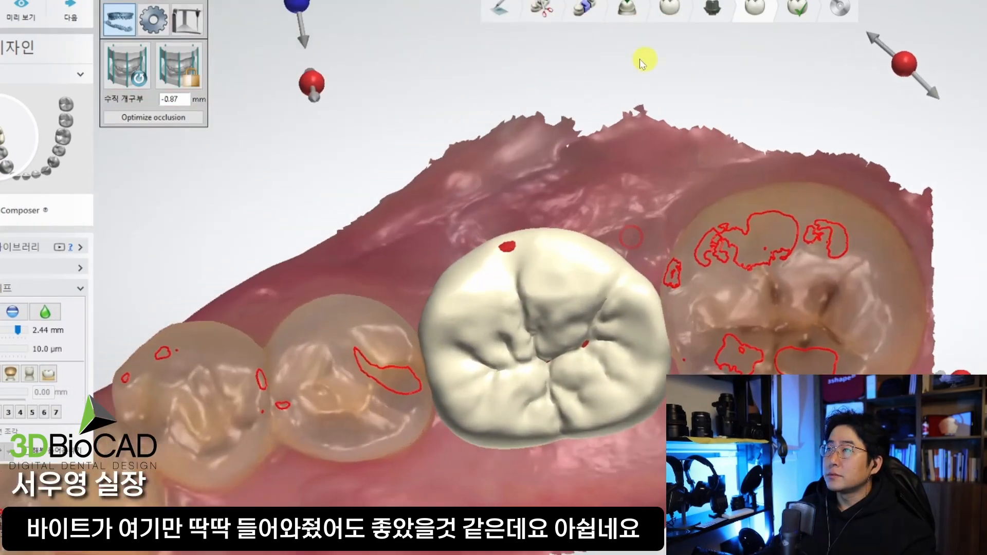
# Return to the parametric design of abutment 46 and raise the margin control points along one side slightly.
pyautogui.click(717, 13)
pyautogui.moveTo(639, 319); pyautogui.dragTo(529, 309, button='right')
pyautogui.click(28, 223)
pyautogui.scroll(3, 589, 277)
pyautogui.scroll(5, 629, 227)
pyautogui.moveTo(539, 260); pyautogui.dragTo(543, 256)
pyautogui.moveTo(543, 256); pyautogui.dragTo(915, 355, button='right')
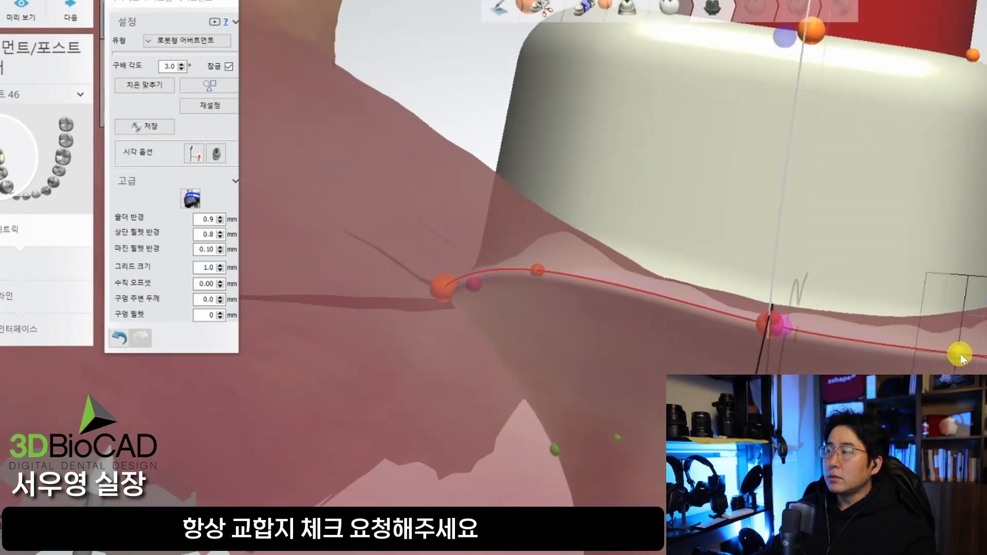
pyautogui.moveTo(956, 352); pyautogui.dragTo(956, 342)
pyautogui.moveTo(532, 271); pyautogui.dragTo(533, 267)
pyautogui.moveTo(431, 290); pyautogui.dragTo(444, 282)
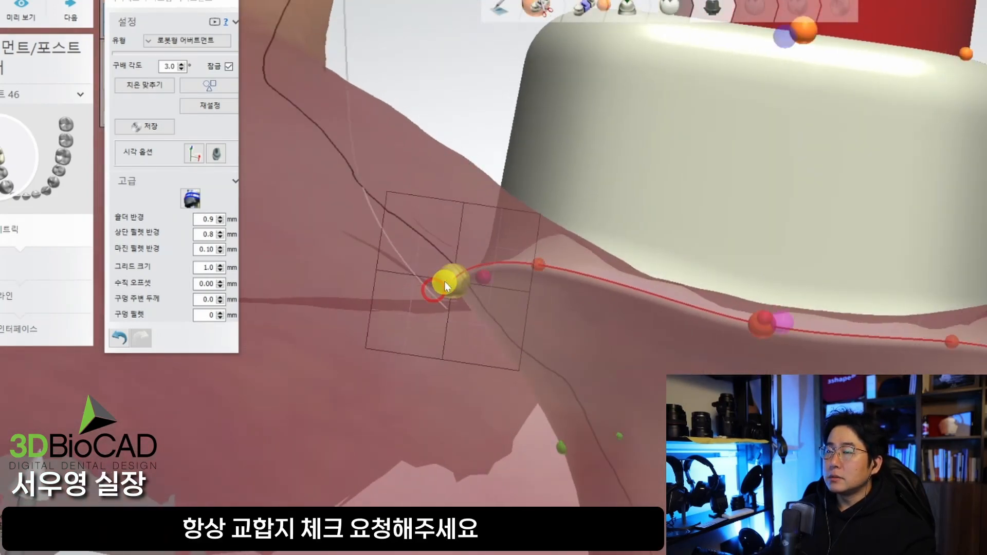
# Adjust the abutment's margin control points on the next side to refine the margin height.
pyautogui.moveTo(444, 282); pyautogui.dragTo(417, 283, button='right')
pyautogui.moveTo(938, 337); pyautogui.dragTo(440, 351, button='right')
pyautogui.moveTo(439, 349); pyautogui.dragTo(442, 393)
pyautogui.moveTo(588, 389); pyautogui.dragTo(719, 387, button='right')
pyautogui.moveTo(857, 362); pyautogui.dragTo(853, 363)
# Fine-tune the abutment's margin outline near one corner from the occlusal view.
pyautogui.scroll(-3, 853, 362)
pyautogui.moveTo(854, 362); pyautogui.dragTo(667, 370, button='right')
pyautogui.scroll(4, 668, 365)
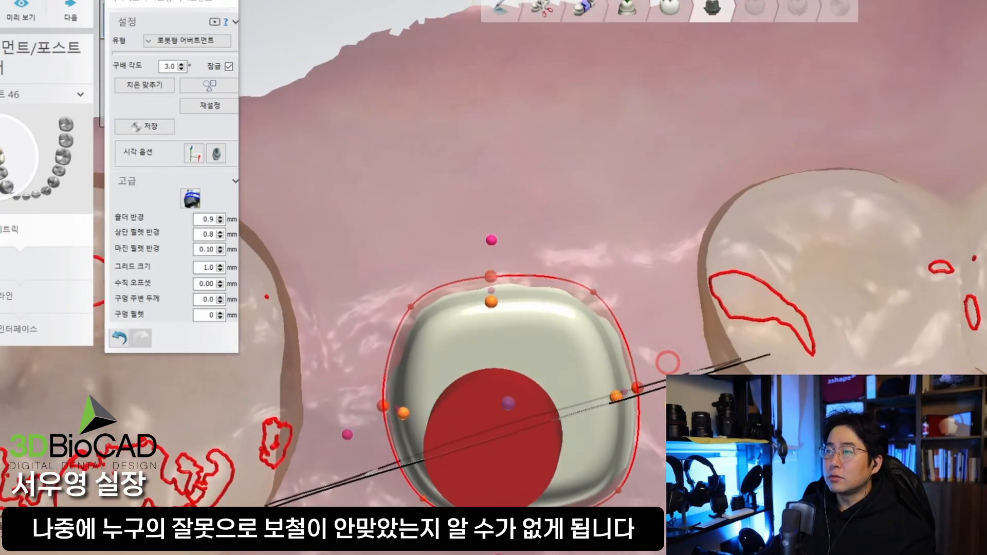
pyautogui.moveTo(675, 428); pyautogui.dragTo(677, 435)
pyautogui.moveTo(624, 493); pyautogui.dragTo(621, 491)
# Advance the abutment through sculpting, margin line and interface back to the crown design.
pyautogui.scroll(-1, 555, 386)
pyautogui.scroll(-3, 502, 293)
pyautogui.moveTo(559, 419)
pyautogui.mouseDown(button='right')
pyautogui.moveTo(571, 350)
pyautogui.moveTo(522, 334)
pyautogui.mouseUp(button='right')
pyautogui.click(17, 262)
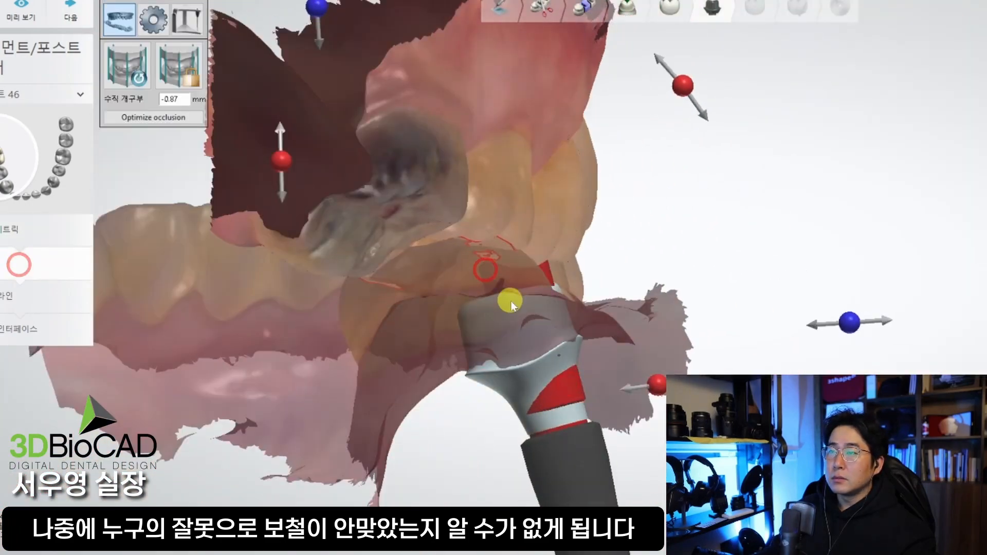
pyautogui.scroll(3, 514, 302)
pyautogui.moveTo(569, 297)
pyautogui.mouseDown(button='right')
pyautogui.moveTo(514, 302)
pyautogui.moveTo(551, 308)
pyautogui.moveTo(575, 249)
pyautogui.moveTo(348, 154)
pyautogui.moveTo(309, 164)
pyautogui.mouseUp(button='right')
pyautogui.scroll(3, 348, 154)
pyautogui.moveTo(483, 262); pyautogui.dragTo(533, 200, button='right')
pyautogui.moveTo(530, 201); pyautogui.dragTo(553, 227)
pyautogui.scroll(-3, 566, 243)
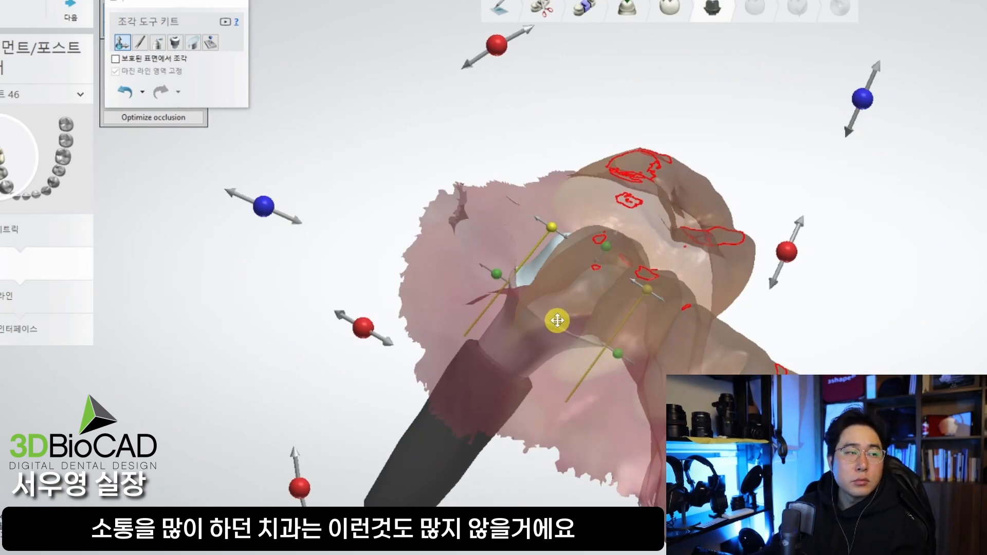
pyautogui.scroll(-2, 230, 288)
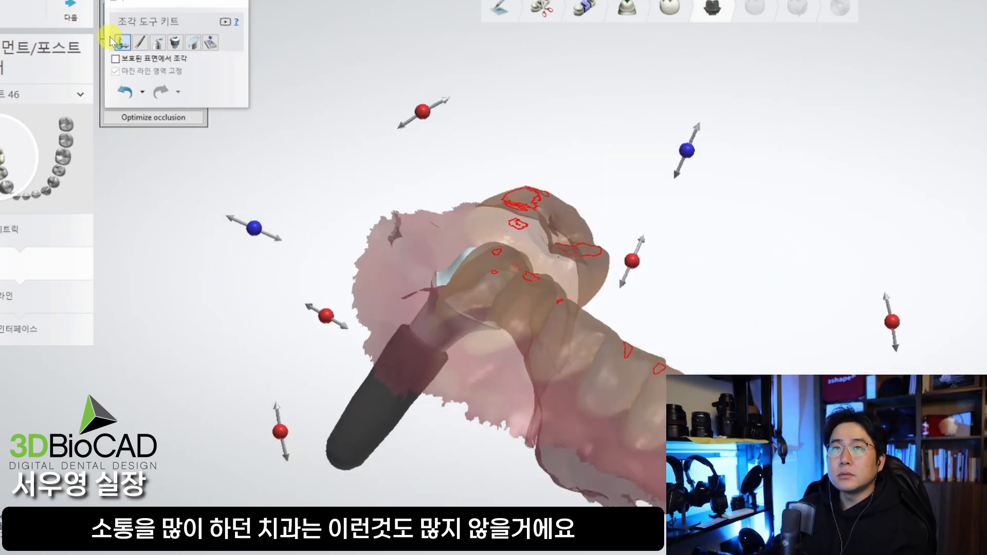
pyautogui.click(87, 22)
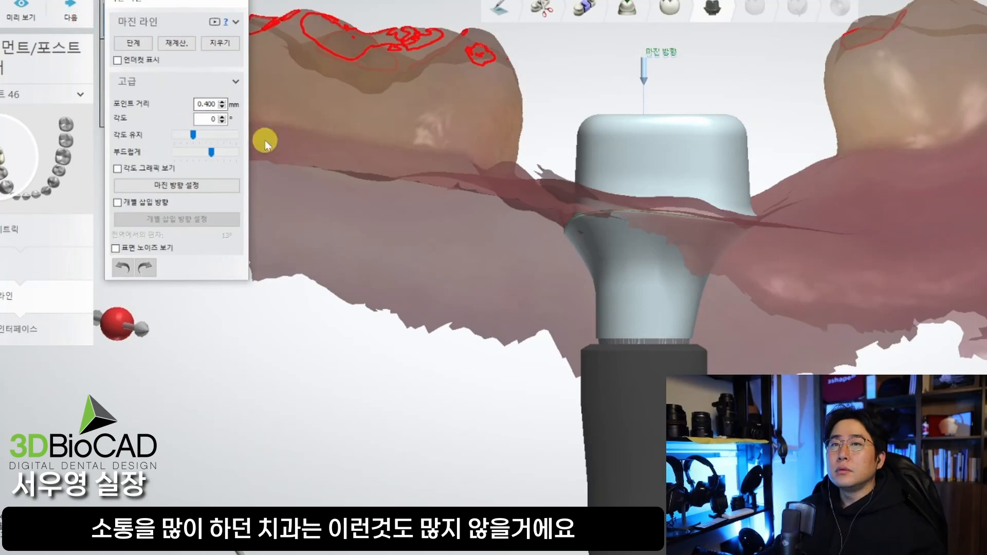
pyautogui.click(86, 27)
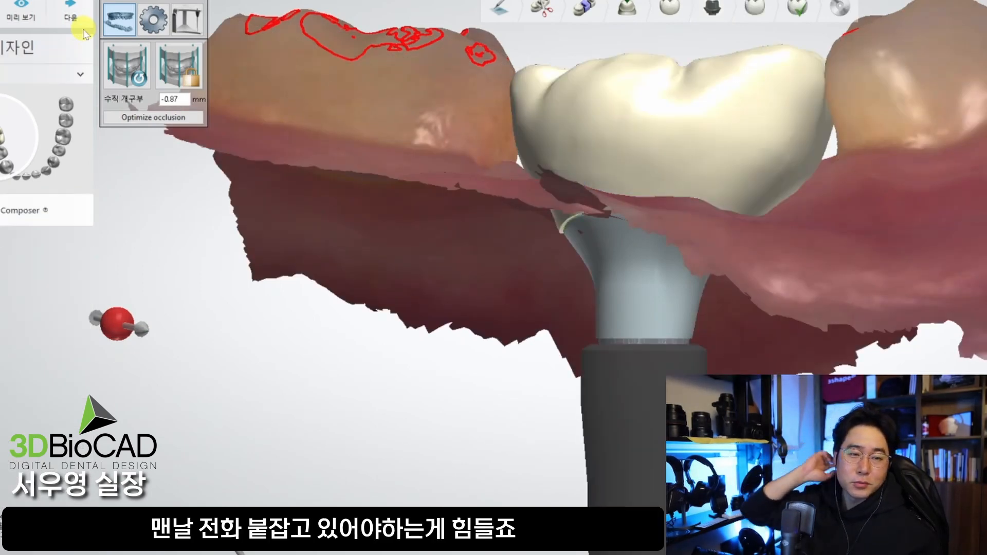
pyautogui.moveTo(705, 151); pyautogui.dragTo(730, 212, button='right')
pyautogui.moveTo(660, 209); pyautogui.dragTo(740, 111, button='right')
pyautogui.moveTo(717, 142); pyautogui.dragTo(767, 101, button='right')
pyautogui.moveTo(720, 128); pyautogui.dragTo(439, 335, button='right')
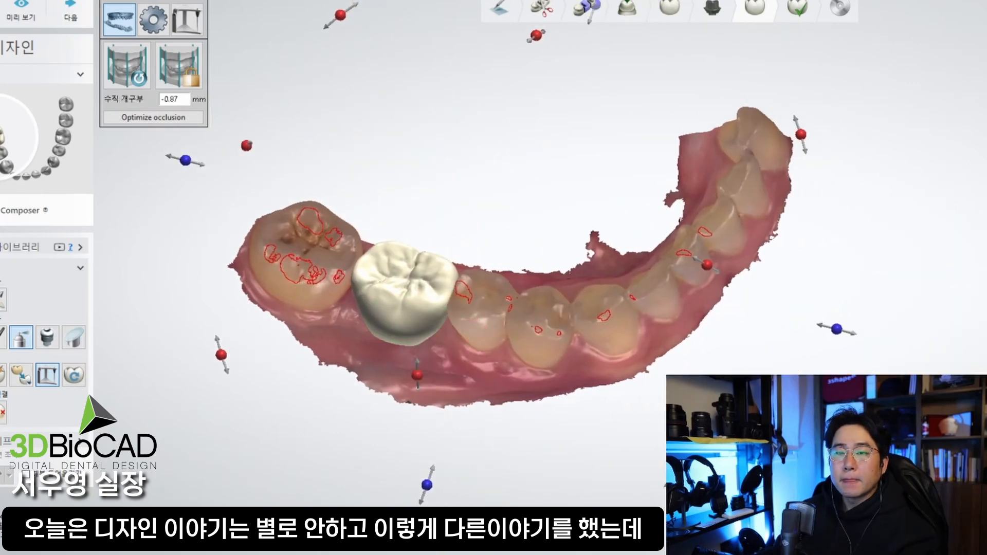
pyautogui.moveTo(490, 355); pyautogui.dragTo(400, 368, button='right')
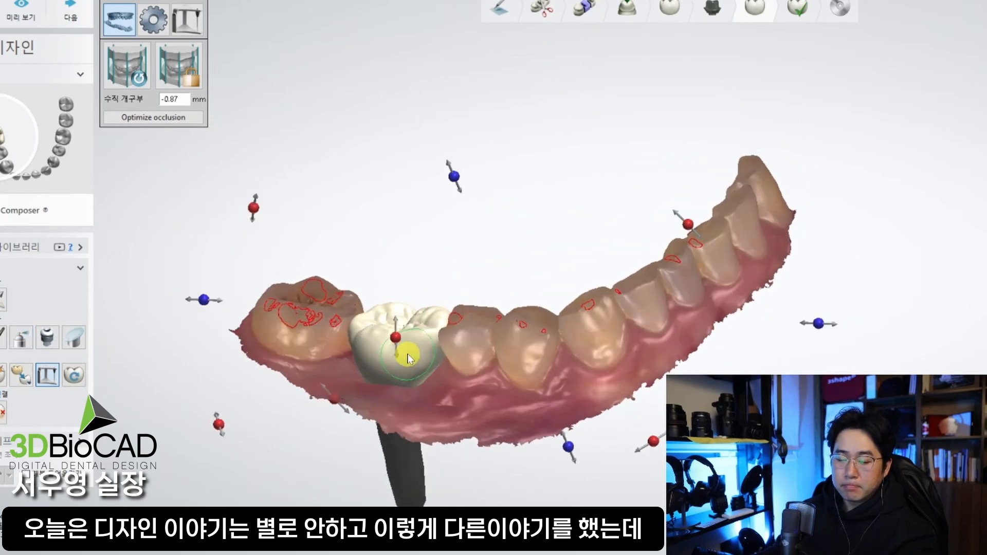
pyautogui.moveTo(403, 348); pyautogui.dragTo(424, 337, button='right')
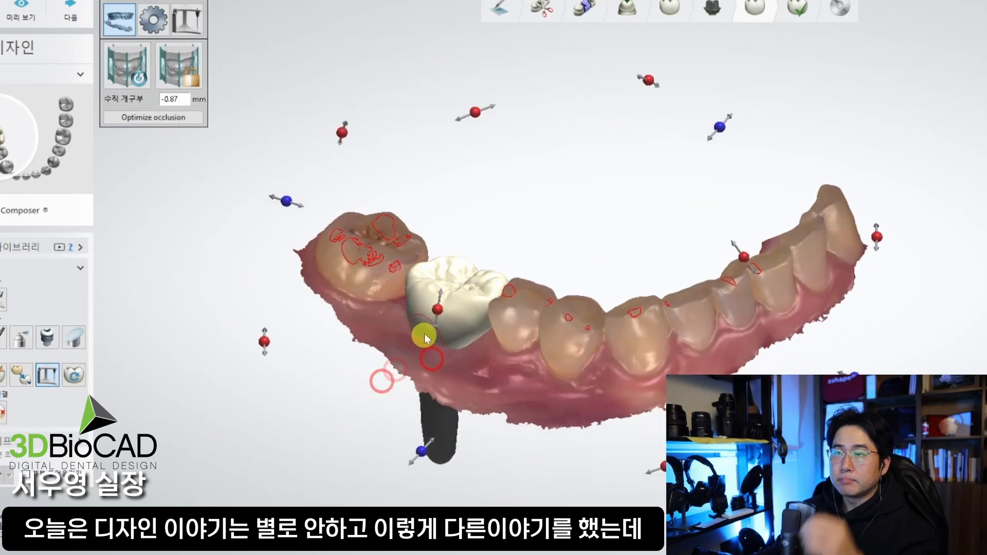
pyautogui.scroll(3, 424, 335)
pyautogui.moveTo(430, 297); pyautogui.dragTo(439, 326, button='right')
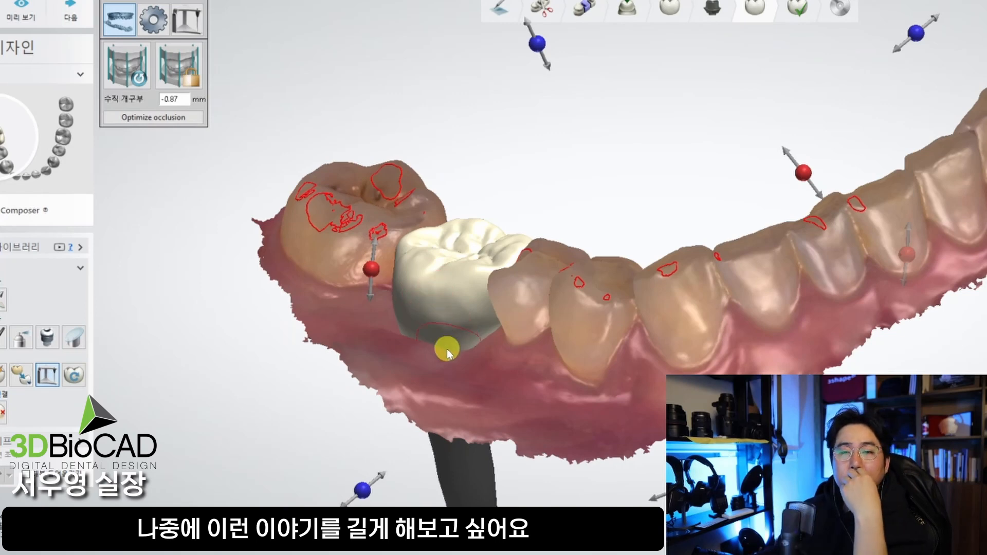
pyautogui.scroll(-3, 429, 376)
pyautogui.moveTo(427, 378); pyautogui.dragTo(426, 342, button='right')
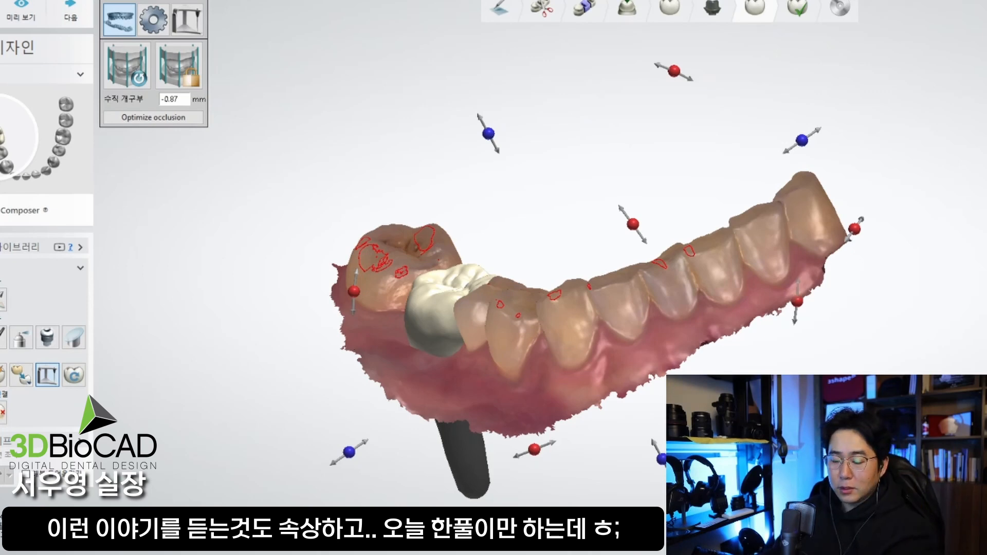
pyautogui.moveTo(494, 437); pyautogui.dragTo(537, 439, button='right')
pyautogui.moveTo(461, 413); pyautogui.dragTo(522, 476, button='right')
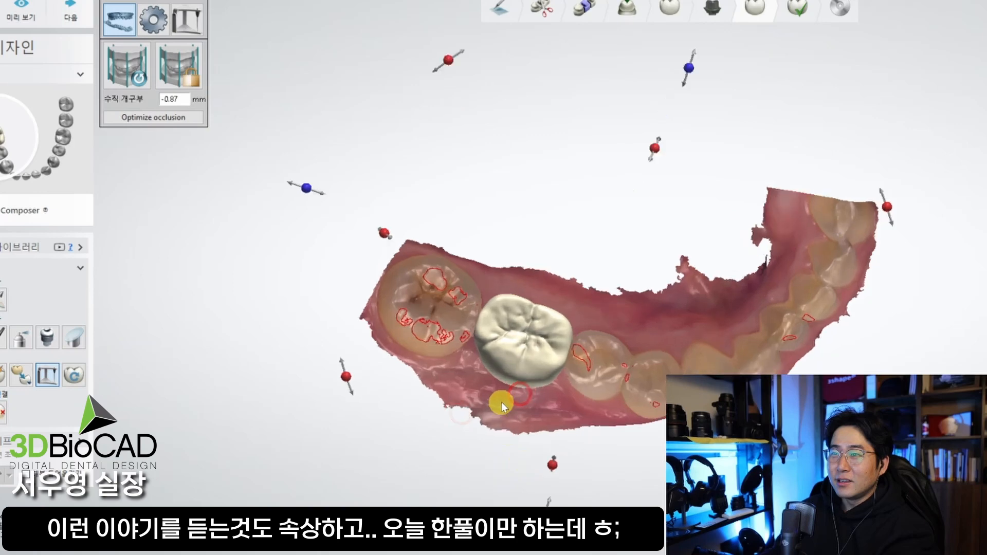
# Check the crown's occlusal contacts against the opposing arch and open the crown's global smoothing options.
pyautogui.press('a')
pyautogui.scroll(2, 524, 376)
pyautogui.moveTo(526, 363); pyautogui.dragTo(525, 355, button='right')
pyautogui.scroll(3, 526, 356)
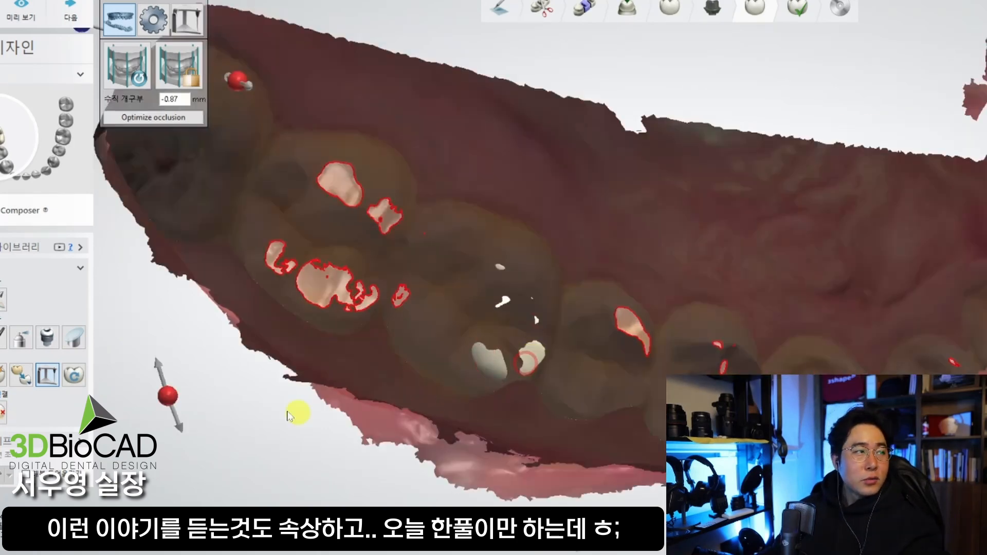
pyautogui.click(16, 439)
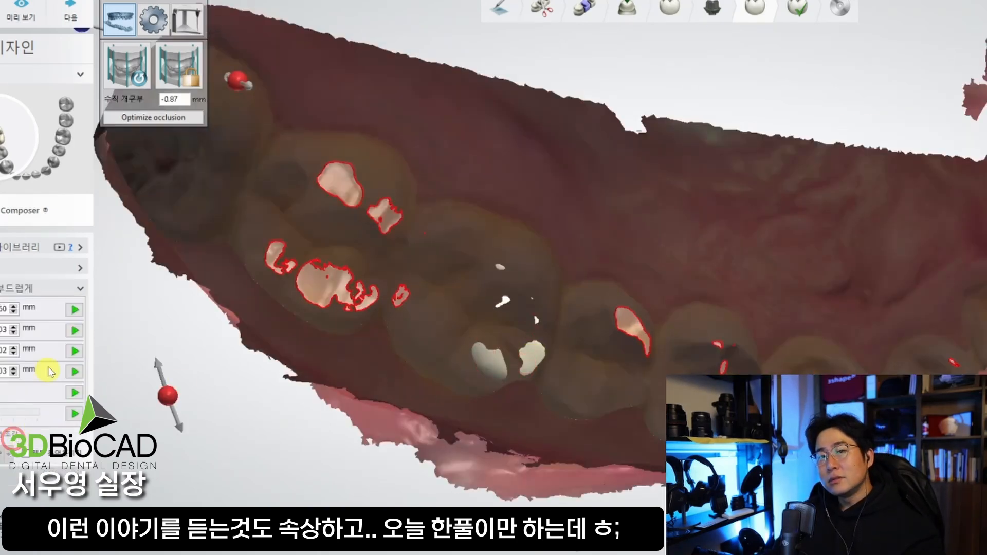
# Sculpt the cusp slope and groove on the crown's occlusal surface using a 0.76 mm brush at 55 µm.
pyautogui.press('a')
pyautogui.moveTo(449, 324); pyautogui.dragTo(510, 332, button='right')
pyautogui.scroll(2, 528, 365)
pyautogui.moveTo(511, 332); pyautogui.dragTo(524, 297, button='right')
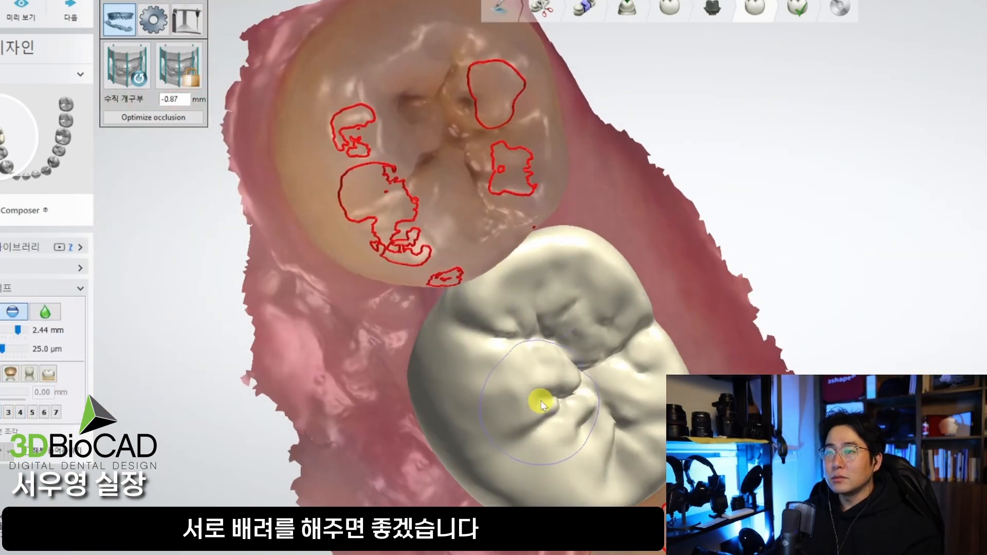
pyautogui.moveTo(544, 424); pyautogui.dragTo(443, 431, button='right')
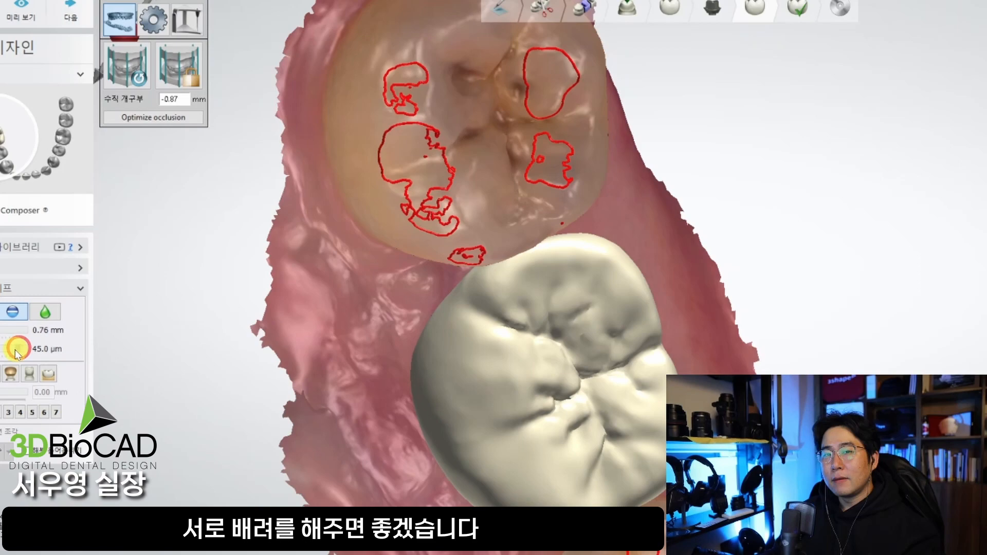
pyautogui.click(18, 411)
pyautogui.press('Return')
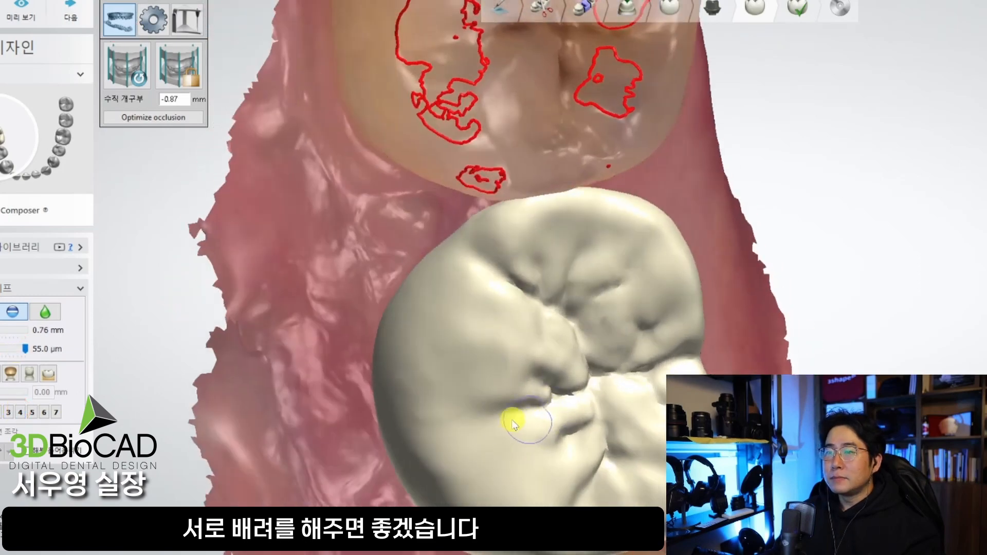
pyautogui.moveTo(502, 416); pyautogui.dragTo(423, 429)
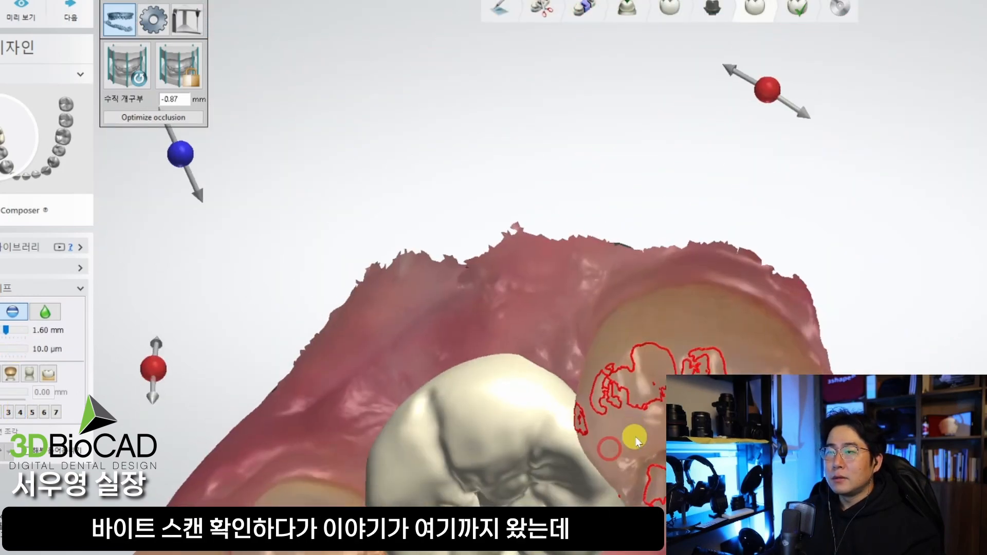
# Examine the crown's fit with the neighbouring teeth and opposing arch from occlusal, lingual and side views.
pyautogui.moveTo(637, 441); pyautogui.dragTo(557, 341, button='right')
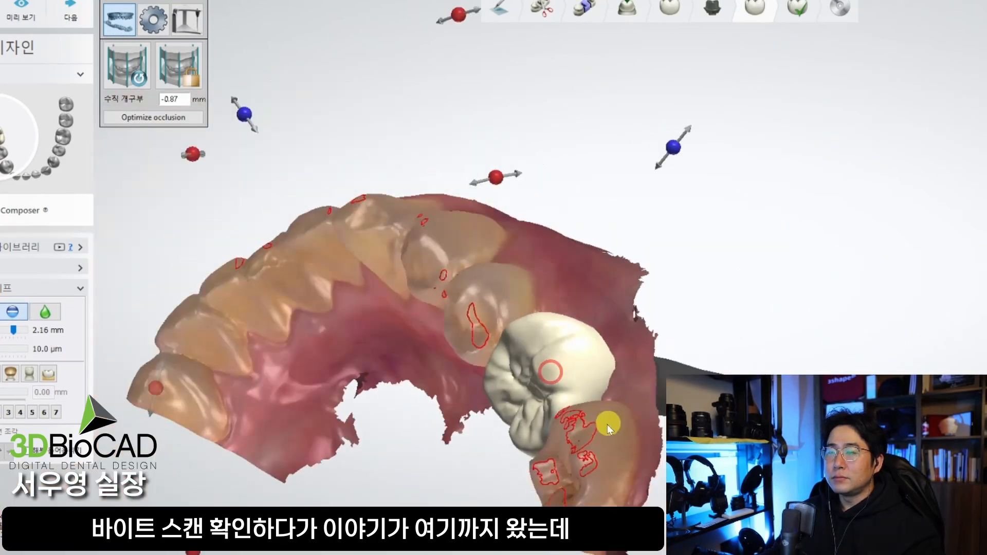
pyautogui.moveTo(606, 424); pyautogui.dragTo(591, 352, button='right')
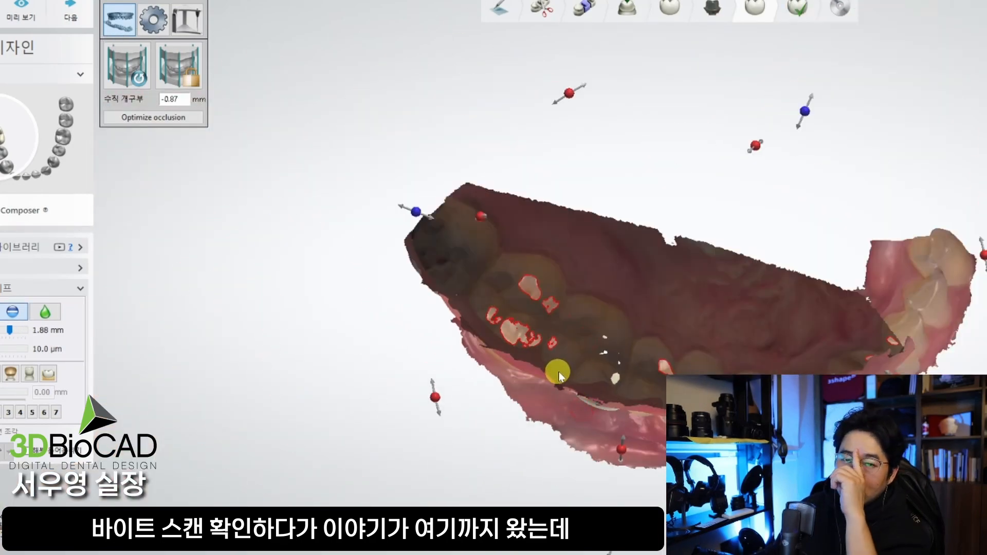
pyautogui.moveTo(560, 375); pyautogui.dragTo(649, 353, button='right')
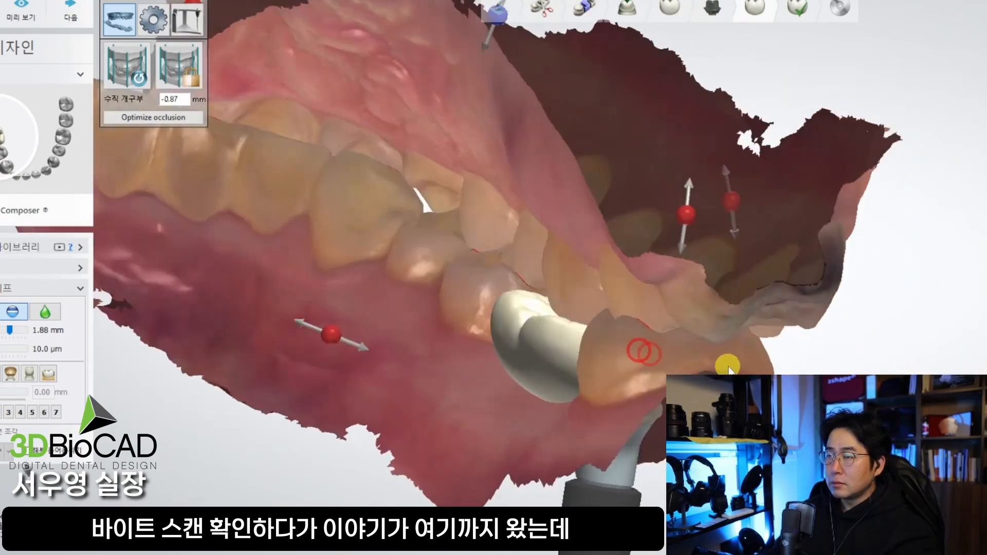
pyautogui.moveTo(727, 359); pyautogui.dragTo(510, 325, button='right')
pyautogui.moveTo(577, 387); pyautogui.dragTo(623, 296, button='right')
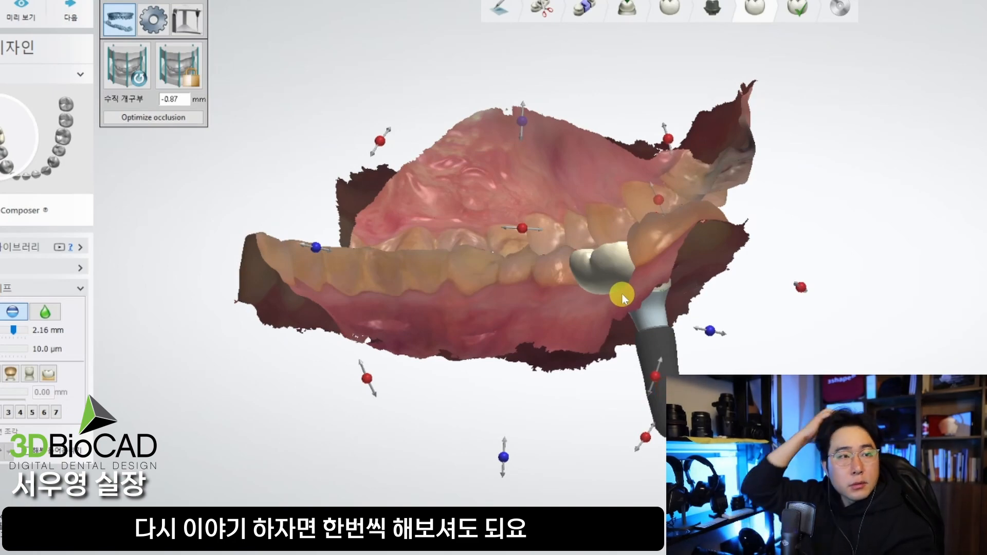
pyautogui.moveTo(490, 280); pyautogui.dragTo(679, 426, button='right')
pyautogui.scroll(3, 632, 317)
pyautogui.scroll(-3, 632, 317)
pyautogui.press('capslock')
pyautogui.press('a')
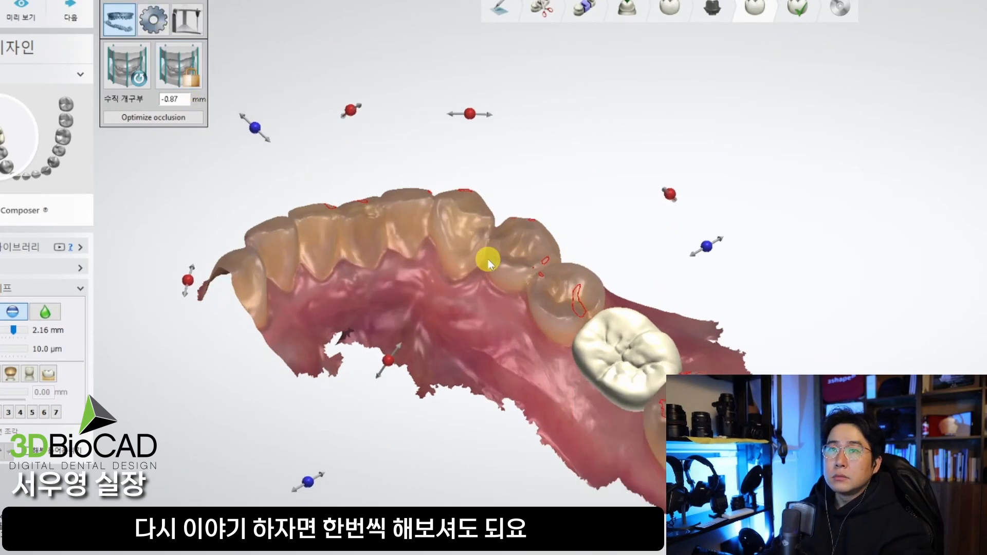
pyautogui.moveTo(513, 264); pyautogui.dragTo(432, 225, button='right')
pyautogui.moveTo(714, 322); pyautogui.dragTo(795, 365, button='right')
pyautogui.moveTo(826, 366); pyautogui.dragTo(836, 363)
pyautogui.moveTo(835, 366); pyautogui.dragTo(647, 331, button='right')
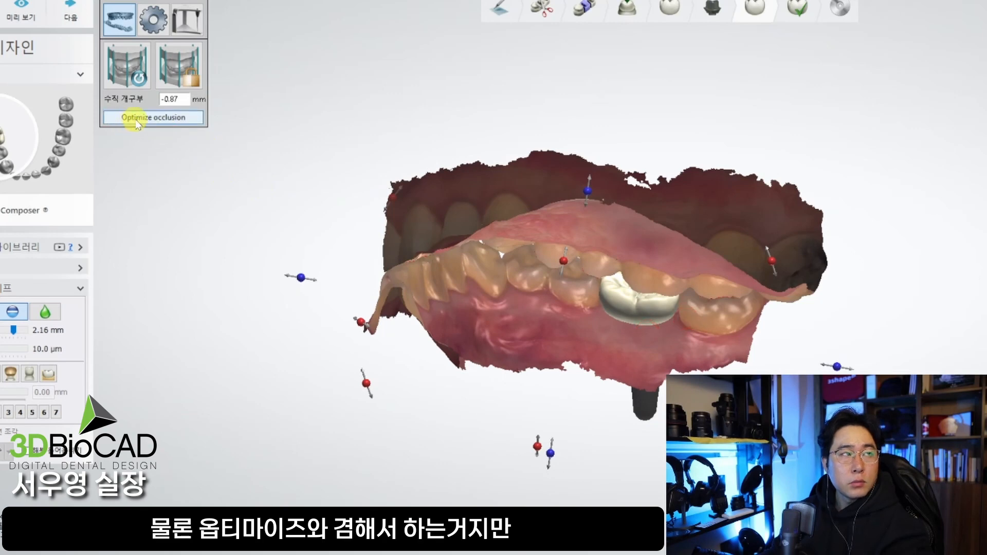
pyautogui.moveTo(393, 220); pyautogui.dragTo(601, 308, button='right')
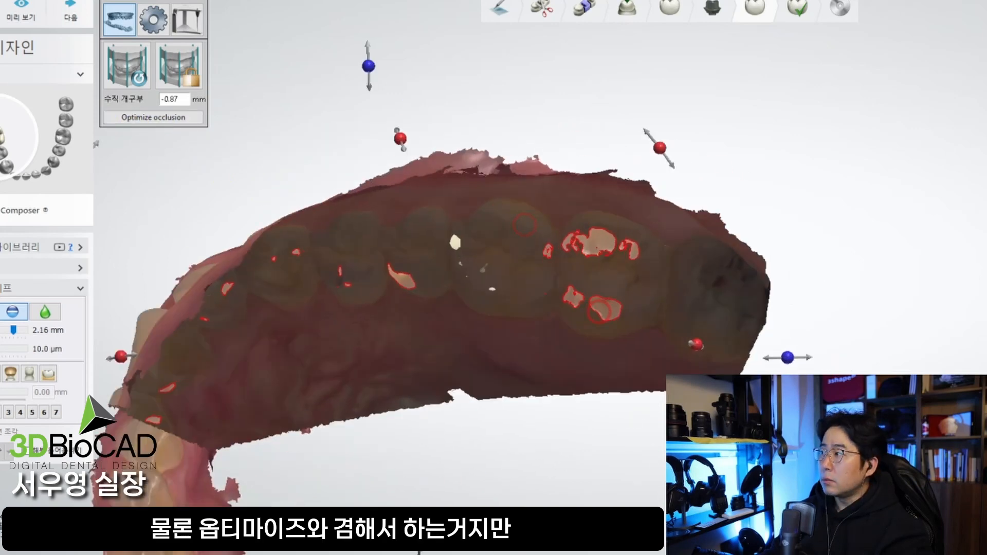
# Cut a 2D cross-section through the molar behind the crown and examine how the opposing arches meet there.
pyautogui.click(833, 248)
pyautogui.click(652, 453)
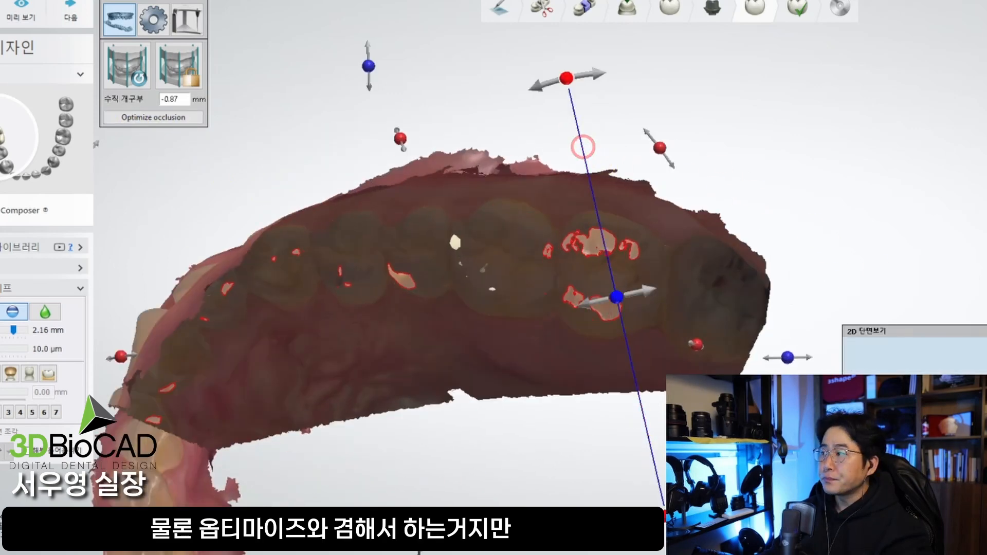
pyautogui.scroll(4, 933, 346)
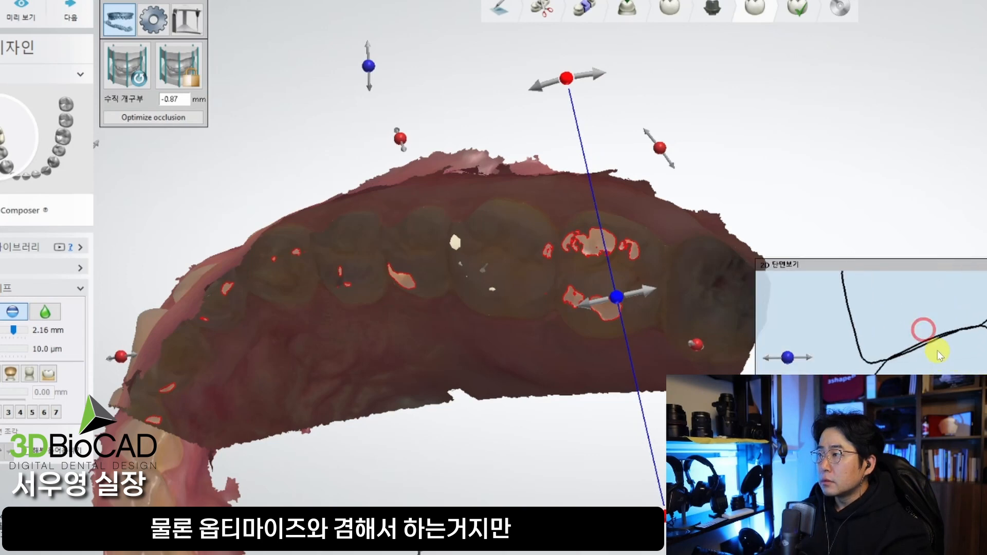
pyautogui.moveTo(904, 268); pyautogui.dragTo(571, 127)
pyautogui.moveTo(303, 305); pyautogui.dragTo(181, 335, button='middle')
pyautogui.scroll(-4, 181, 334)
pyautogui.scroll(-3, 663, 255)
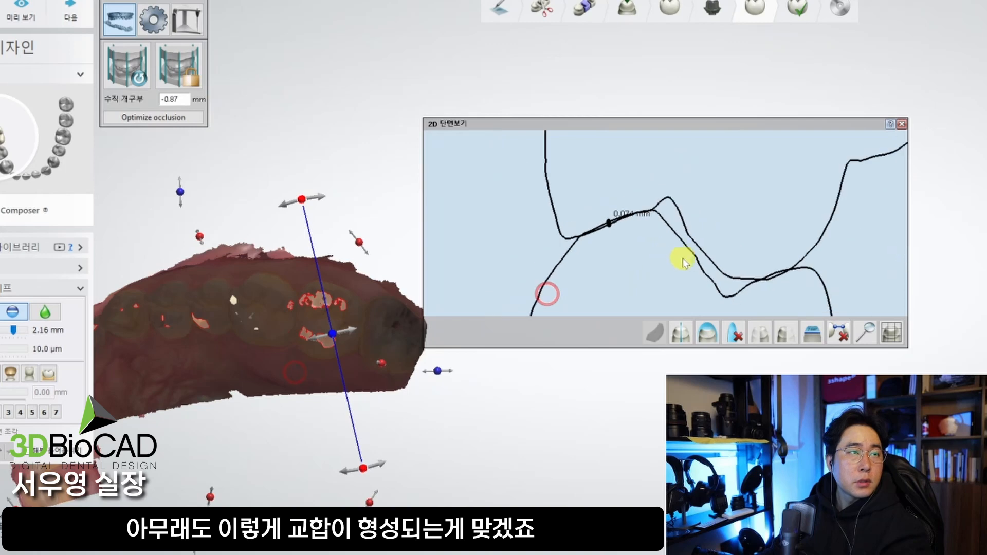
# Reset the bite alignment, check the arches in the cross-section, and close the 2D section view.
pyautogui.click(142, 81)
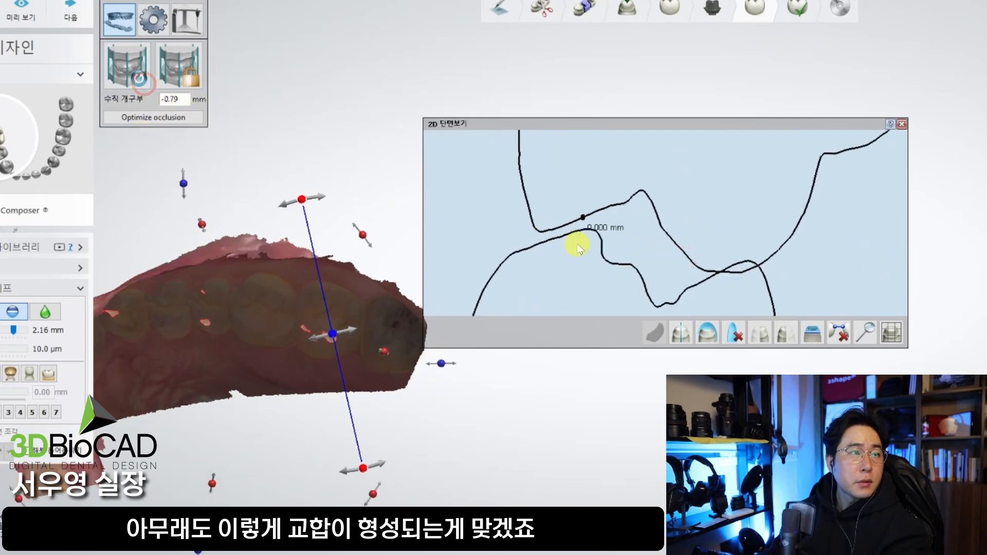
pyautogui.moveTo(387, 273); pyautogui.dragTo(370, 314, button='right')
pyautogui.moveTo(580, 241); pyautogui.dragTo(654, 242, button='right')
pyautogui.moveTo(380, 310); pyautogui.dragTo(315, 264, button='right')
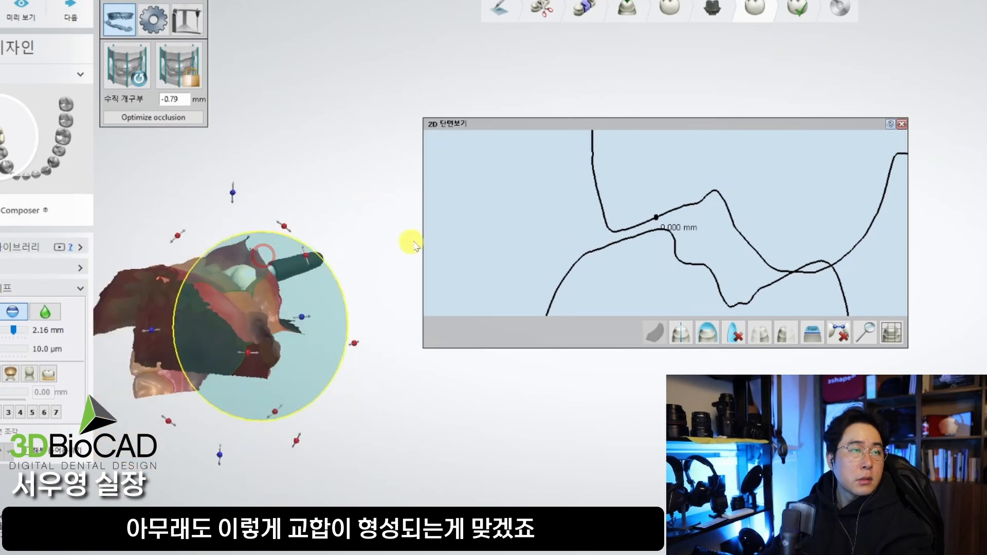
pyautogui.click(903, 124)
# Examine the occlusal contact areas on the lower teeth and crown with the opposing arch hidden.
pyautogui.moveTo(377, 306); pyautogui.dragTo(471, 348, button='right')
pyautogui.scroll(6, 498, 292)
pyautogui.press('a')
pyautogui.moveTo(498, 292); pyautogui.dragTo(519, 339, button='right')
pyautogui.press('a')
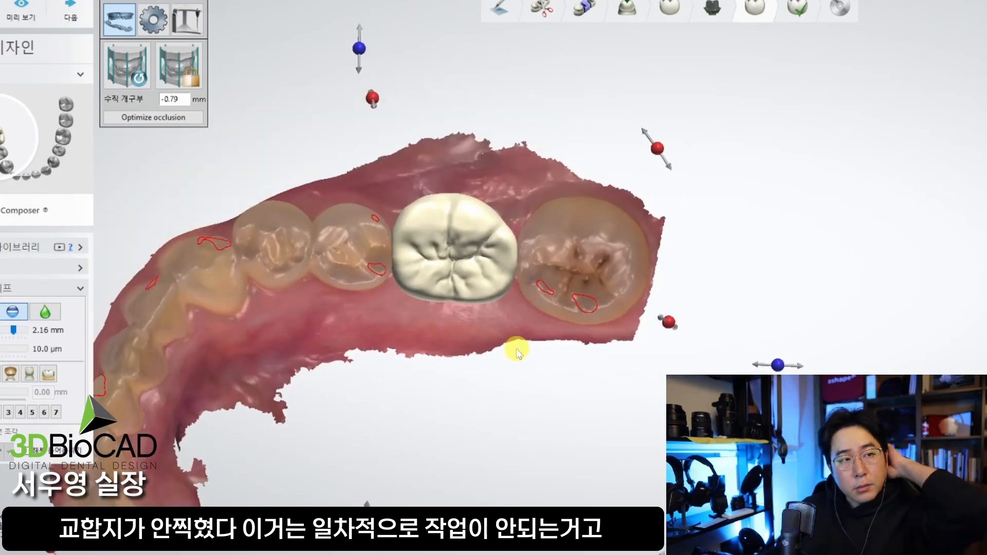
pyautogui.scroll(-3, 517, 352)
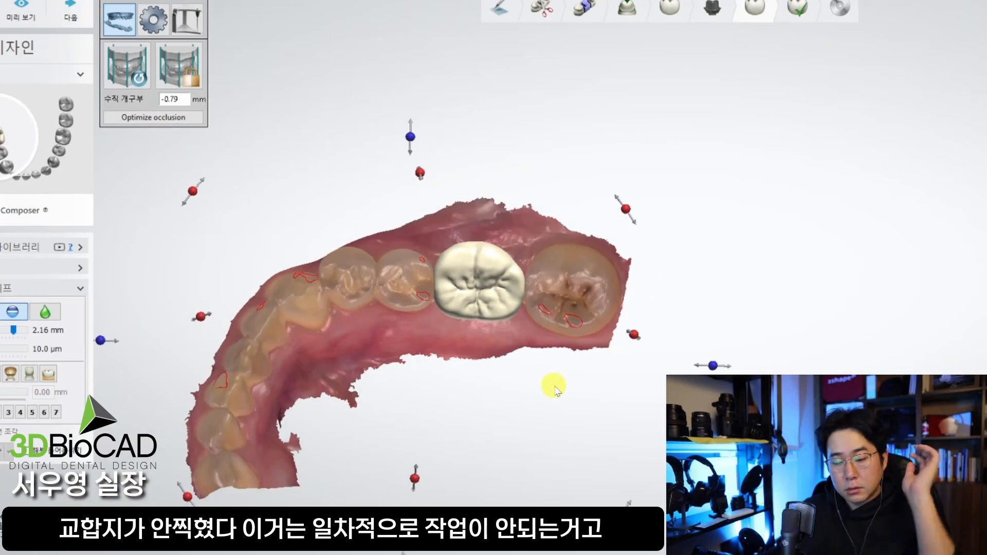
# Show the opposing arch, try Optimize occlusion on the bite, and reset the arches to their original alignment.
pyautogui.press('a')
pyautogui.moveTo(237, 174); pyautogui.dragTo(288, 238, button='right')
pyautogui.moveTo(308, 240); pyautogui.dragTo(298, 311, button='right')
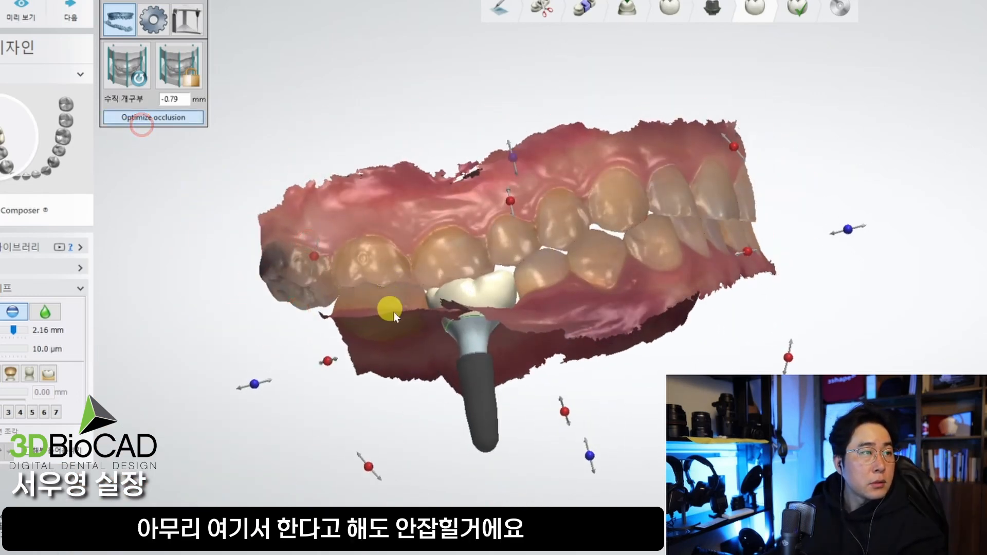
pyautogui.moveTo(440, 332); pyautogui.dragTo(338, 271, button='right')
pyautogui.click(138, 83)
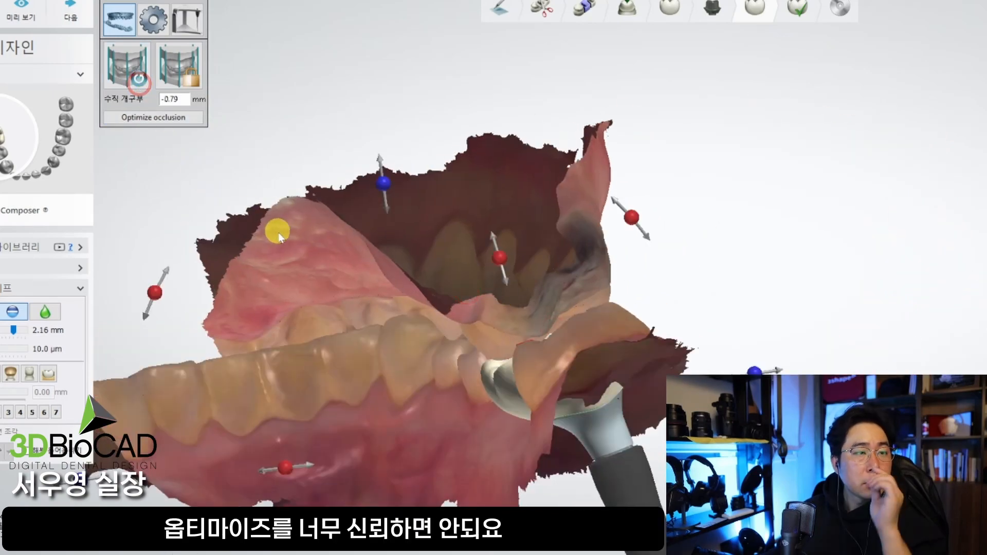
# Examine how the arches close around the crown from the buccal, distal and occlusal sides.
pyautogui.moveTo(443, 350); pyautogui.dragTo(234, 256, button='right')
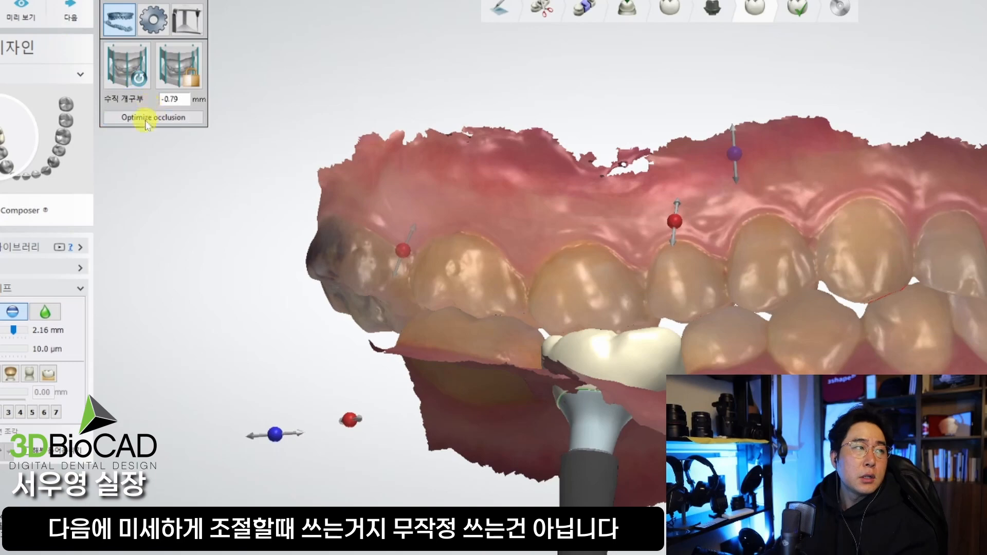
pyautogui.moveTo(364, 219); pyautogui.dragTo(297, 216, button='middle')
pyautogui.moveTo(346, 233); pyautogui.dragTo(346, 240, button='right')
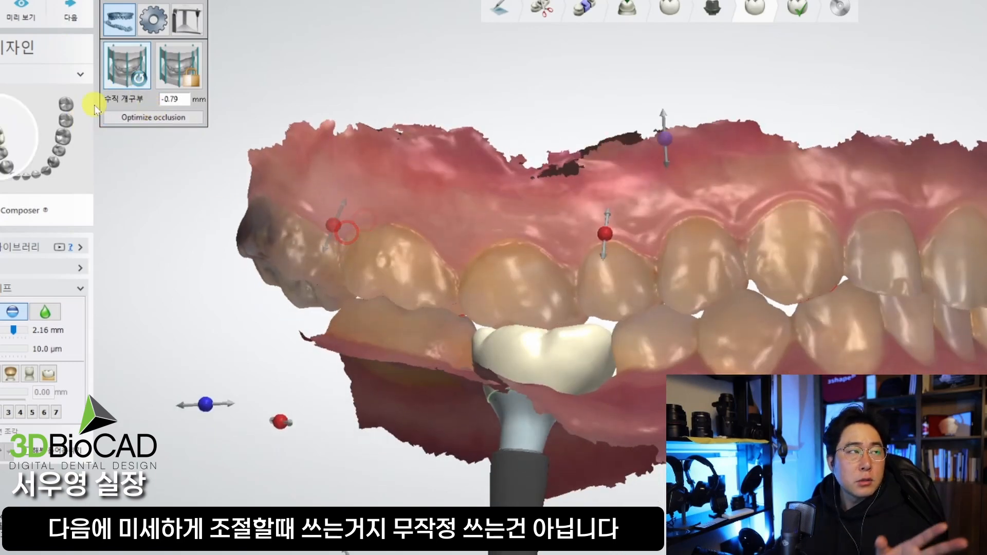
pyautogui.moveTo(255, 160); pyautogui.dragTo(585, 431, button='right')
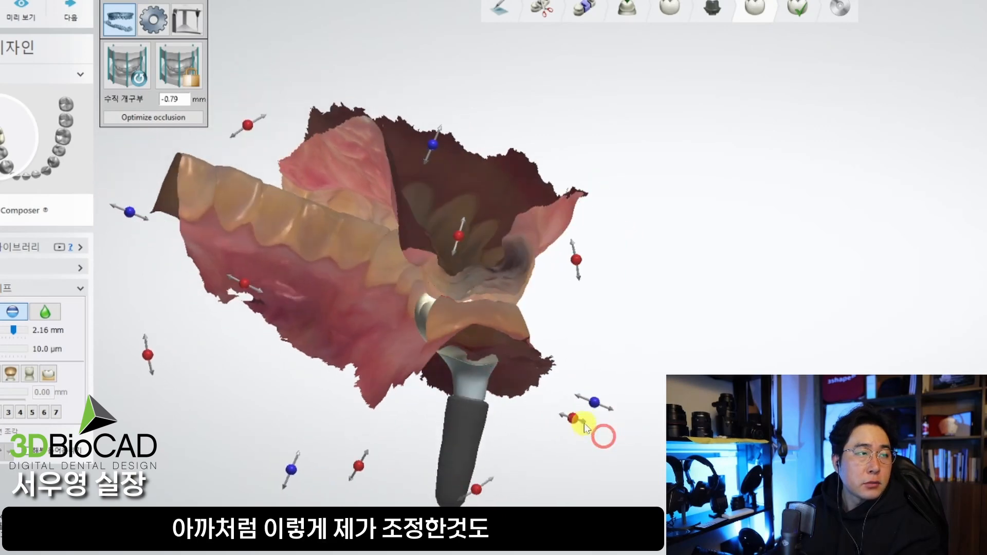
pyautogui.moveTo(494, 269); pyautogui.dragTo(411, 359, button='right')
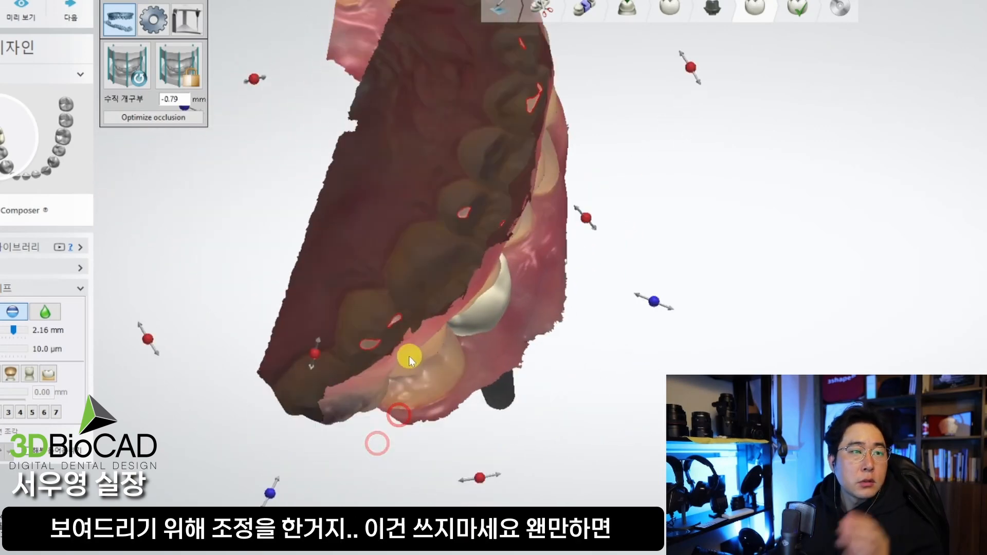
# Try nudging the opposing arch with its control points and running Optimize occlusion on the adjusted bite.
pyautogui.moveTo(478, 477); pyautogui.dragTo(431, 476)
pyautogui.moveTo(433, 474); pyautogui.dragTo(425, 361, button='right')
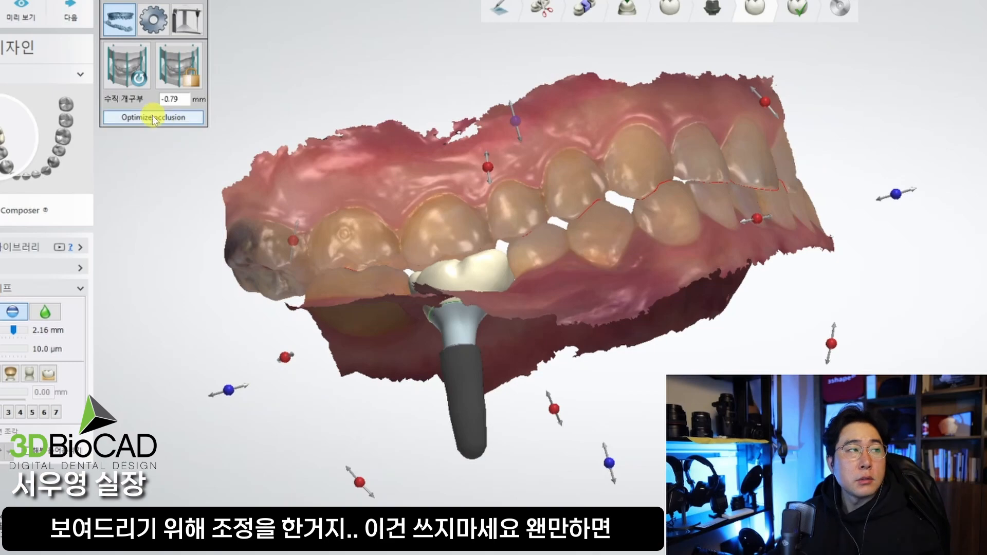
pyautogui.click(163, 122)
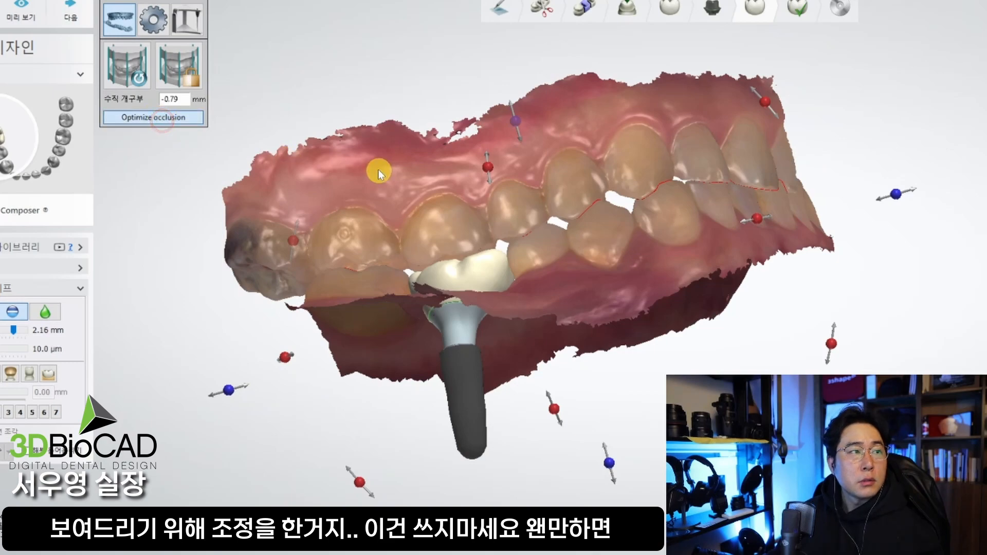
pyautogui.moveTo(363, 198); pyautogui.dragTo(331, 447, button='right')
pyautogui.moveTo(327, 435); pyautogui.dragTo(318, 379)
pyautogui.moveTo(368, 399); pyautogui.dragTo(523, 385, button='right')
pyautogui.moveTo(443, 492); pyautogui.dragTo(444, 492)
pyautogui.moveTo(467, 442); pyautogui.dragTo(371, 405, button='right')
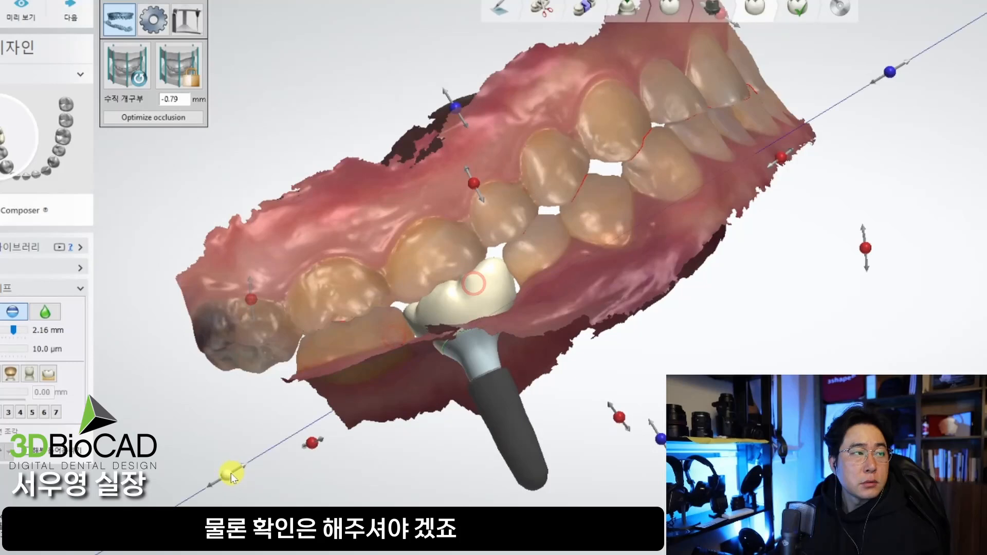
# Run Optimize occlusion again, inspect how the arches seat, and reset the bite alignment.
pyautogui.moveTo(232, 476); pyautogui.dragTo(405, 331, button='right')
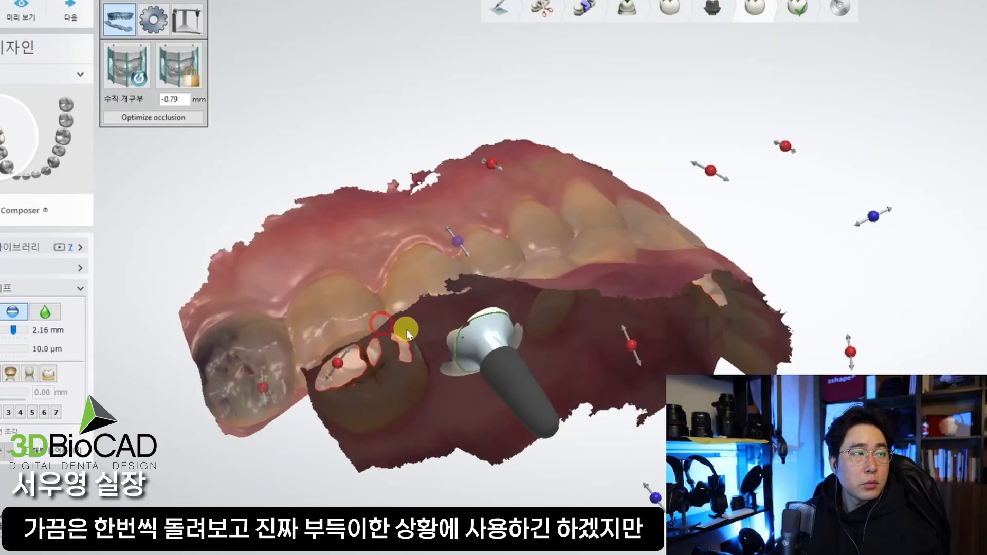
pyautogui.moveTo(472, 206); pyautogui.dragTo(262, 164, button='right')
pyautogui.click(184, 118)
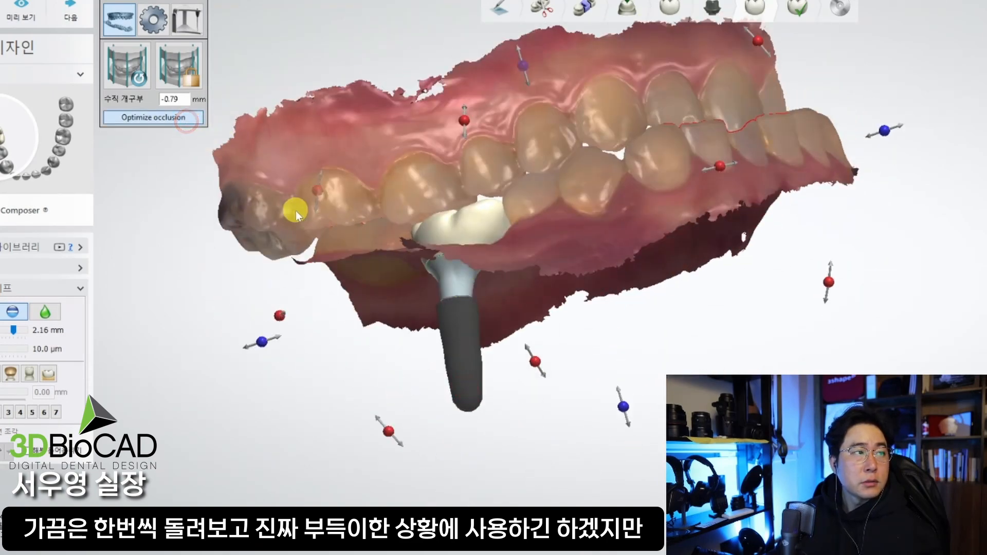
pyautogui.moveTo(432, 370); pyautogui.dragTo(384, 263, button='right')
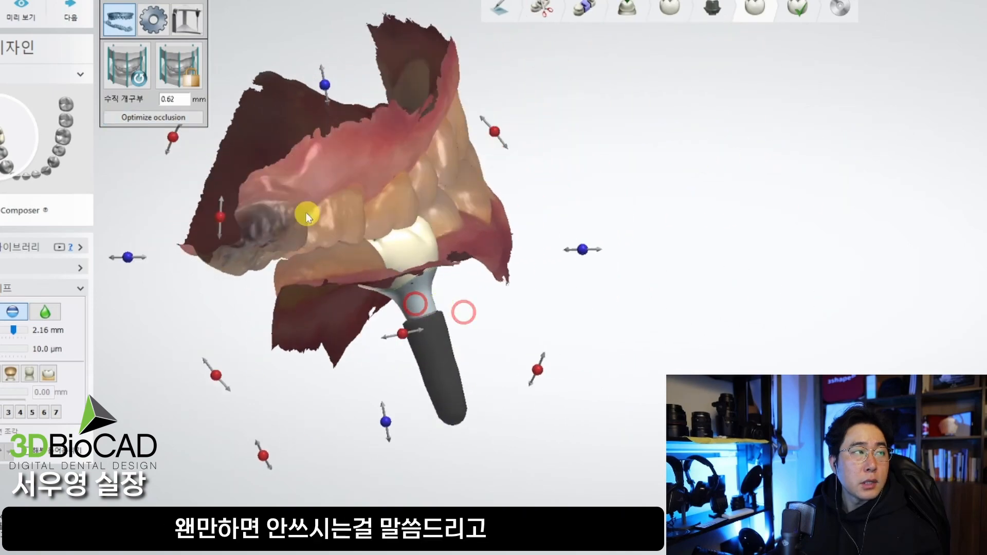
pyautogui.click(147, 76)
# Check the contact spots from above and nudge the opposing arch slightly with a control point.
pyautogui.moveTo(859, 259); pyautogui.dragTo(426, 393, button='right')
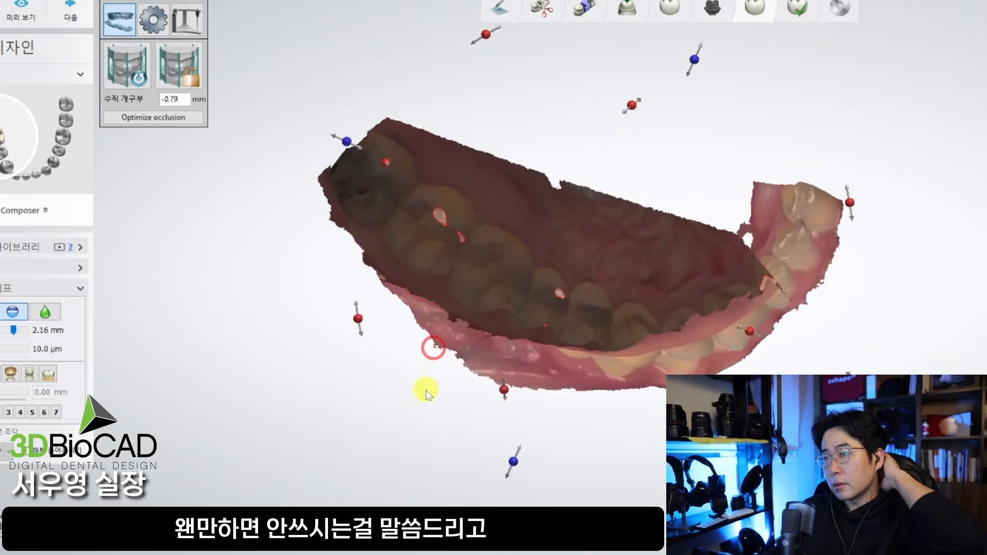
pyautogui.scroll(3, 478, 281)
pyautogui.moveTo(478, 281); pyautogui.dragTo(461, 216, button='right')
pyautogui.scroll(-2, 535, 230)
pyautogui.moveTo(535, 231); pyautogui.dragTo(558, 308, button='right')
pyautogui.moveTo(559, 308); pyautogui.dragTo(551, 308)
pyautogui.moveTo(577, 338); pyautogui.dragTo(459, 233, button='right')
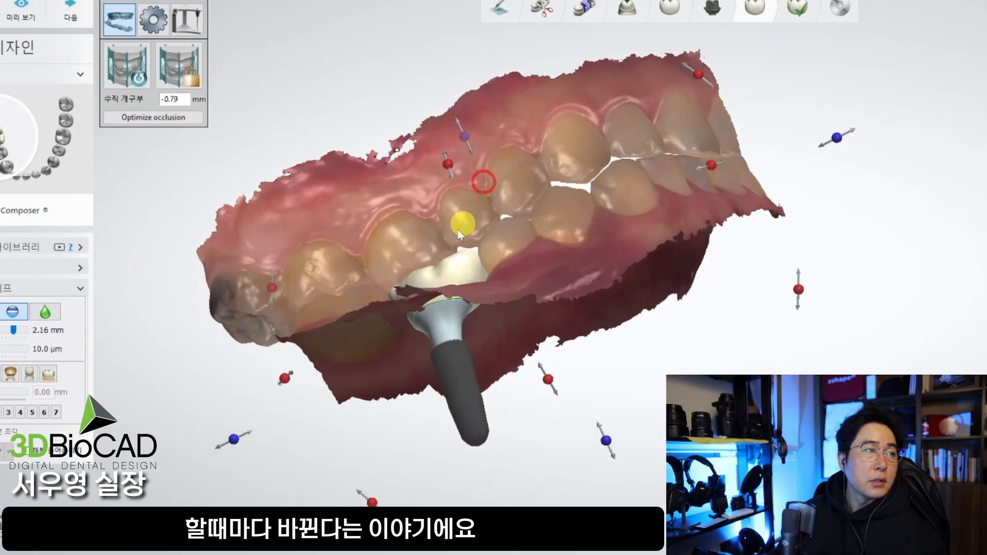
# Close and shift the opposing arch with several control points, bringing the vertical opening to -1.51 mm.
pyautogui.moveTo(298, 366); pyautogui.dragTo(293, 337, button='right')
pyautogui.moveTo(315, 345)
pyautogui.mouseDown()
pyautogui.moveTo(321, 330)
pyautogui.moveTo(333, 350)
pyautogui.mouseUp()
pyautogui.moveTo(333, 349); pyautogui.dragTo(553, 344, button='right')
pyautogui.moveTo(359, 452); pyautogui.dragTo(371, 448)
pyautogui.moveTo(448, 421); pyautogui.dragTo(480, 432, button='right')
pyautogui.moveTo(538, 374); pyautogui.dragTo(547, 447, button='right')
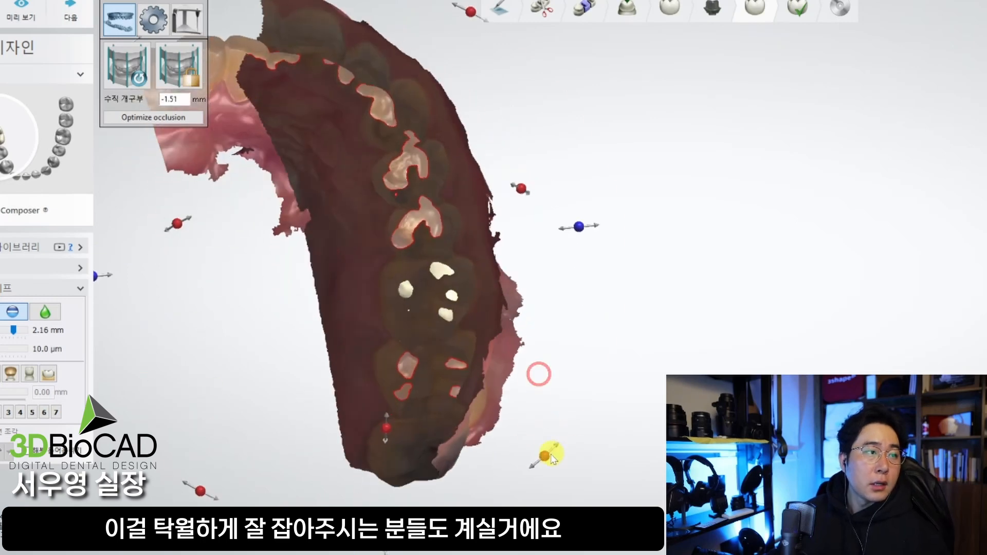
pyautogui.moveTo(543, 457); pyautogui.dragTo(516, 467)
pyautogui.moveTo(517, 467)
pyautogui.mouseDown(button='right')
pyautogui.moveTo(595, 390)
pyautogui.moveTo(372, 321)
pyautogui.moveTo(267, 247)
pyautogui.mouseUp(button='right')
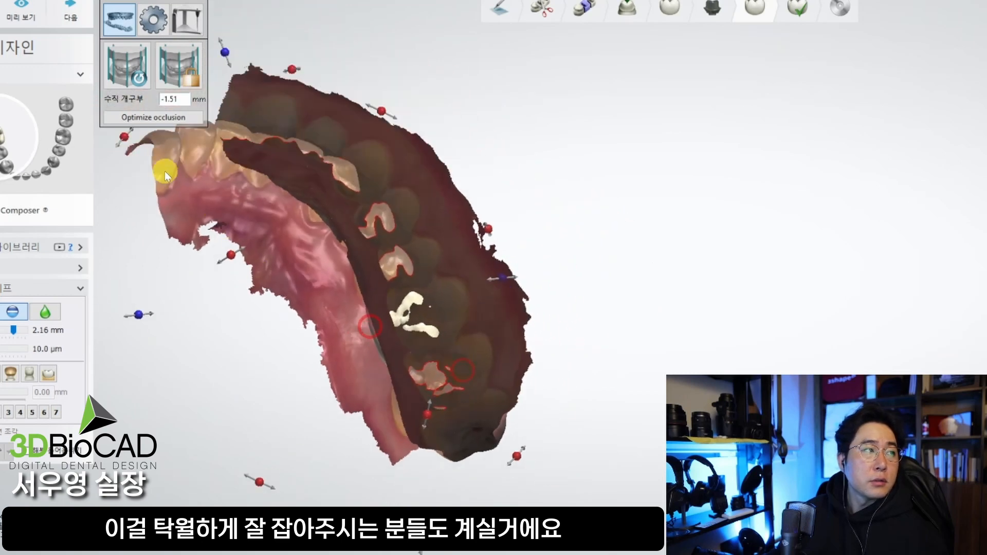
# Run Optimize occlusion on the over-closed bite and restore the original alignment.
pyautogui.click(159, 122)
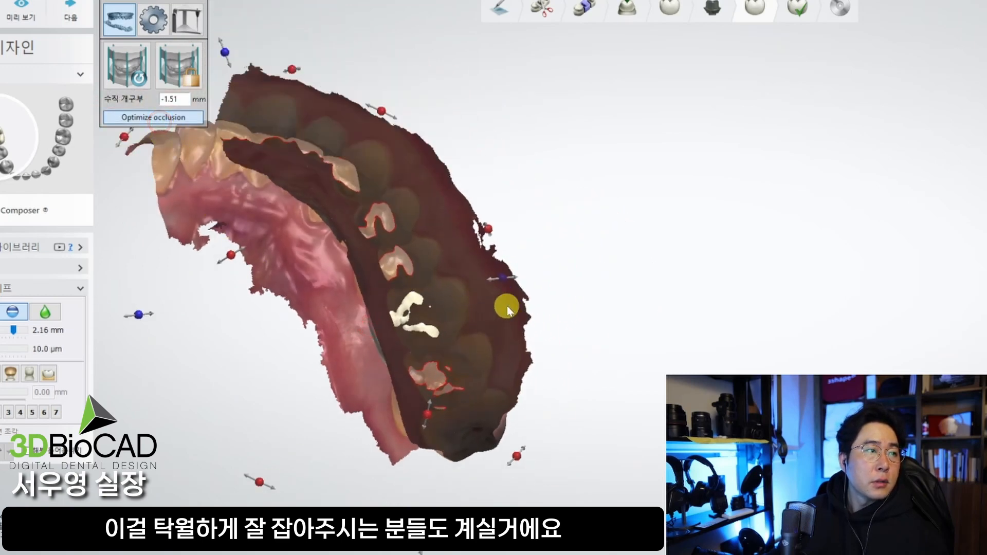
pyautogui.moveTo(522, 308); pyautogui.dragTo(483, 365, button='right')
pyautogui.click(140, 79)
# Fine-tune the opposing arch's position over the crown with small control-point moves, checking it from several sides.
pyautogui.moveTo(369, 326); pyautogui.dragTo(508, 463, button='right')
pyautogui.moveTo(505, 465); pyautogui.dragTo(479, 471)
pyautogui.moveTo(498, 448); pyautogui.dragTo(369, 361, button='right')
pyautogui.moveTo(464, 375); pyautogui.dragTo(503, 273, button='right')
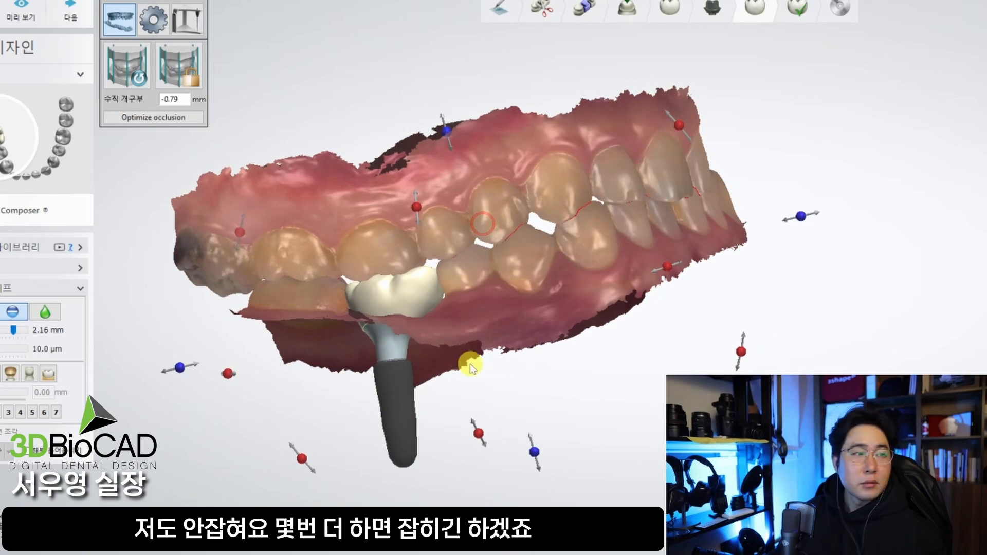
pyautogui.moveTo(181, 373); pyautogui.dragTo(192, 377)
pyautogui.moveTo(450, 383); pyautogui.dragTo(447, 480, button='right')
pyautogui.moveTo(447, 481)
pyautogui.mouseDown()
pyautogui.moveTo(461, 485)
pyautogui.moveTo(452, 481)
pyautogui.mouseUp()
pyautogui.moveTo(452, 480); pyautogui.dragTo(306, 409, button='right')
pyautogui.moveTo(185, 412); pyautogui.dragTo(192, 421)
pyautogui.moveTo(192, 422); pyautogui.dragTo(416, 305, button='right')
pyautogui.moveTo(468, 285); pyautogui.dragTo(267, 171, button='right')
# Run Optimize occlusion on the fine-tuned bite and inspect the arches from the front and the crown side.
pyautogui.click(180, 119)
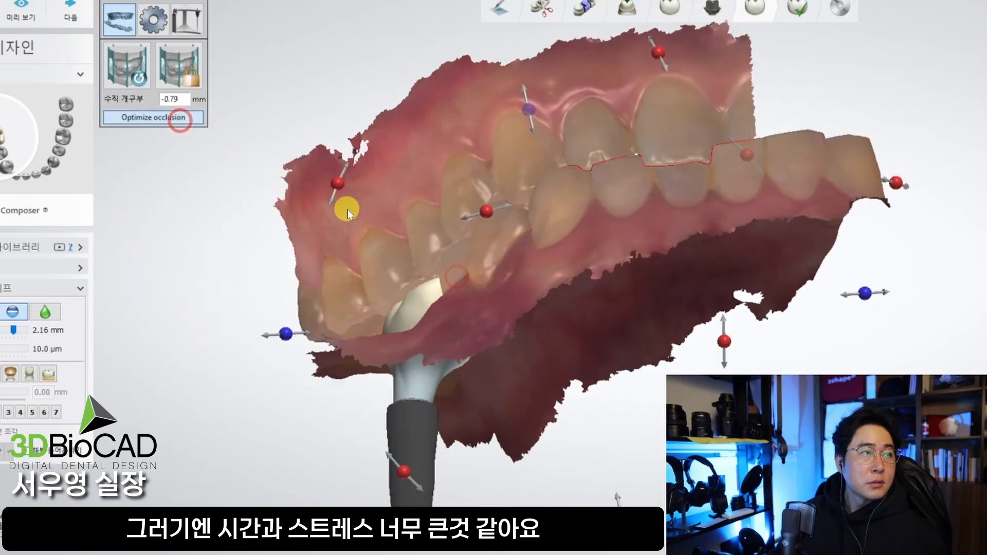
pyautogui.moveTo(436, 254); pyautogui.dragTo(488, 180, button='right')
pyautogui.scroll(2, 171, 98)
pyautogui.scroll(-5, 170, 98)
pyautogui.moveTo(411, 166); pyautogui.dragTo(628, 349, button='right')
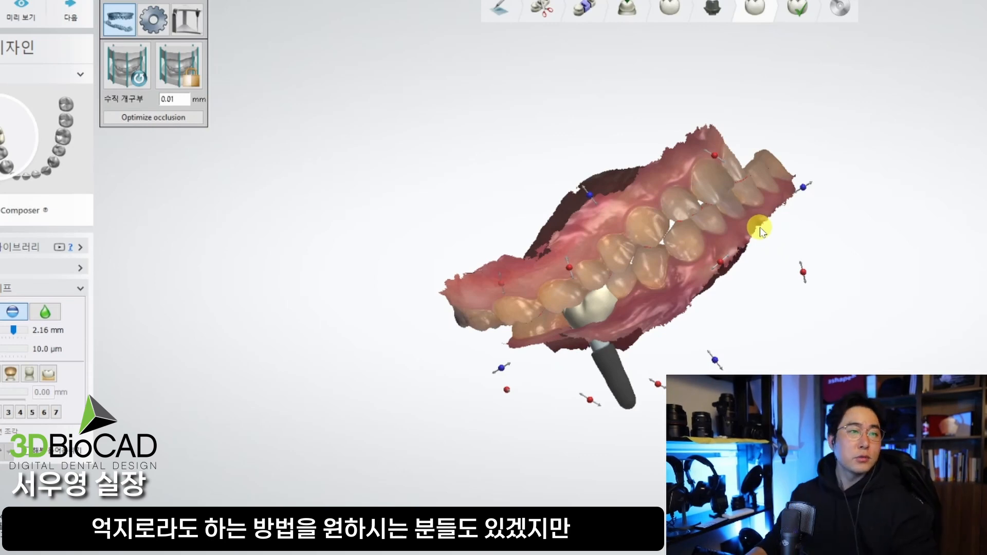
pyautogui.moveTo(632, 340)
pyautogui.mouseDown(button='right')
pyautogui.moveTo(660, 331)
pyautogui.moveTo(511, 340)
pyautogui.moveTo(476, 226)
pyautogui.moveTo(485, 310)
pyautogui.moveTo(527, 286)
pyautogui.moveTo(520, 293)
pyautogui.mouseUp(button='right')
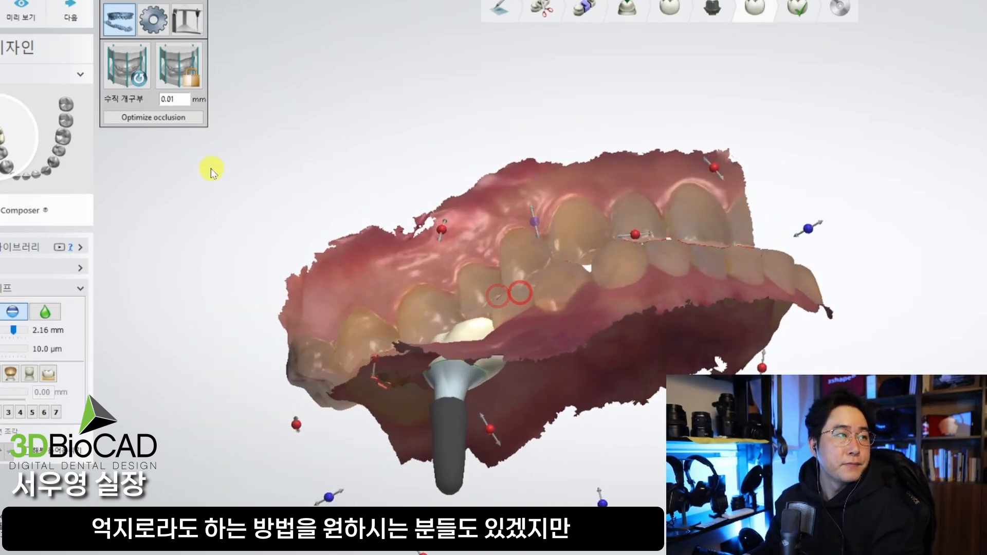
# Repeat Optimize occlusion and make a slight control-point adjustment while checking the crown's buccal side.
pyautogui.click(158, 125)
pyautogui.moveTo(449, 255); pyautogui.dragTo(424, 254, button='right')
pyautogui.click(175, 103)
pyautogui.scroll(-5, 174, 102)
pyautogui.moveTo(415, 190); pyautogui.dragTo(423, 335, button='right')
pyautogui.moveTo(367, 228); pyautogui.dragTo(299, 292, button='right')
pyautogui.moveTo(299, 289); pyautogui.dragTo(299, 290)
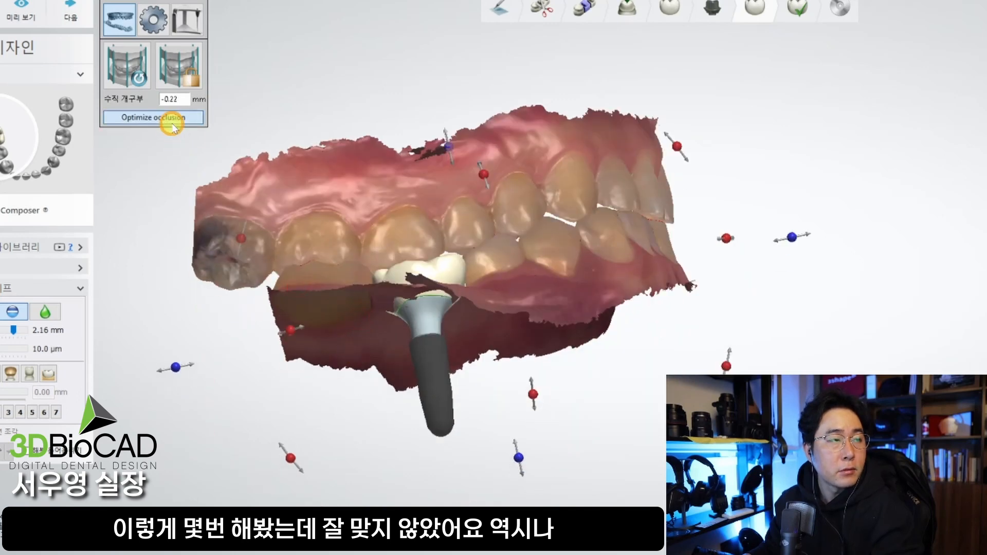
# Refine the bite to a vertical opening of -0.34 mm and check the contact areas beside the crown with the opposing arch hidden.
pyautogui.moveTo(322, 193); pyautogui.dragTo(408, 308, button='right')
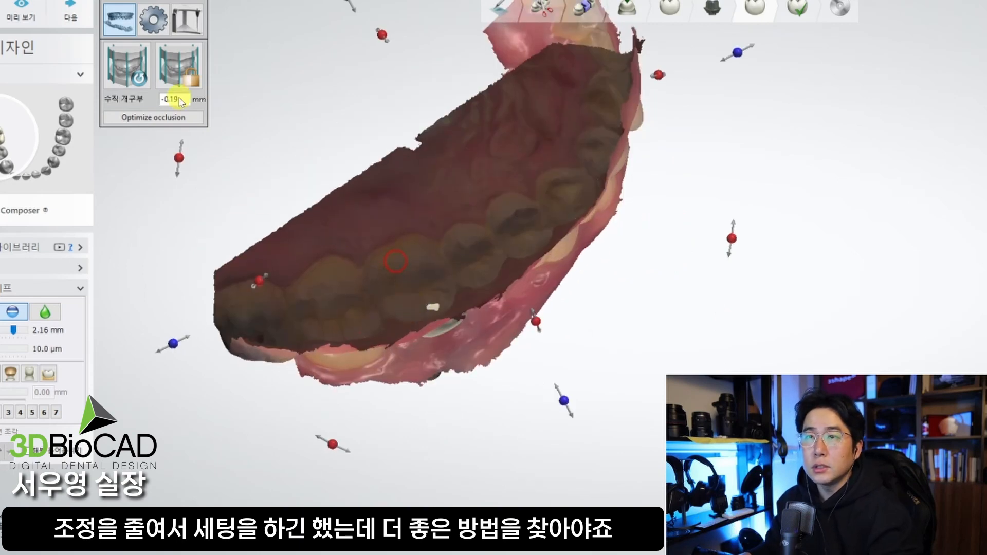
pyautogui.scroll(-2, 167, 100)
pyautogui.moveTo(412, 225); pyautogui.dragTo(557, 330, button='right')
pyautogui.moveTo(557, 330); pyautogui.dragTo(536, 307, button='right')
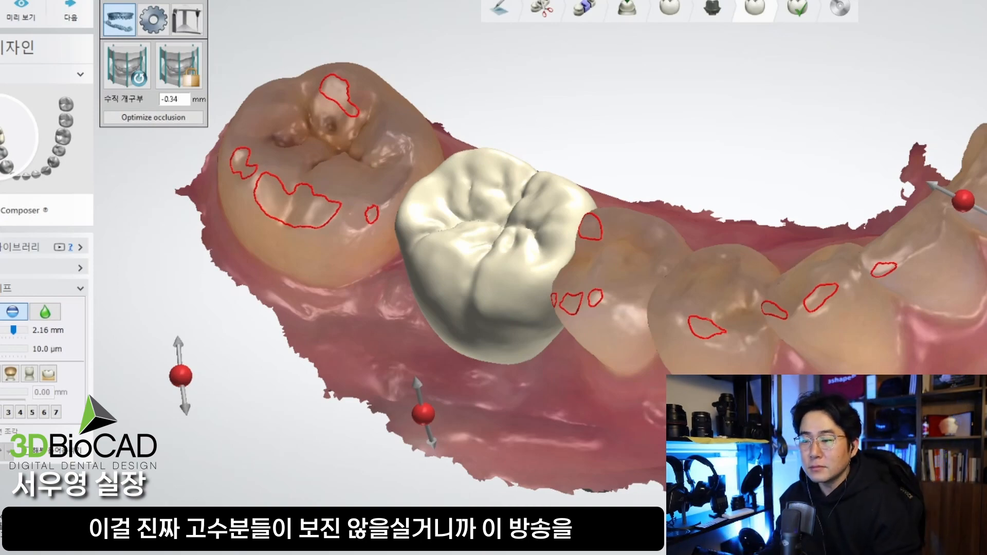
pyautogui.press('super+e')
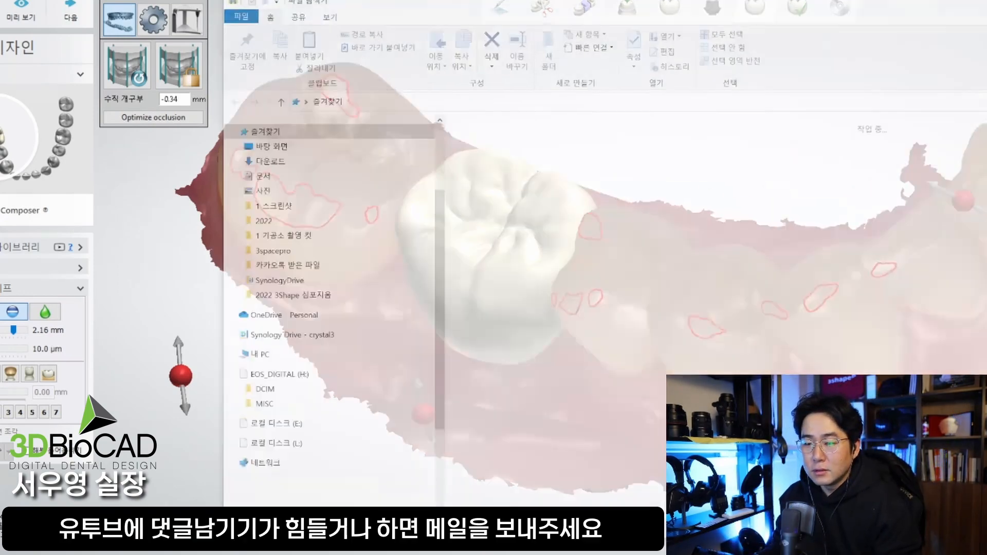
pyautogui.click(393, 11)
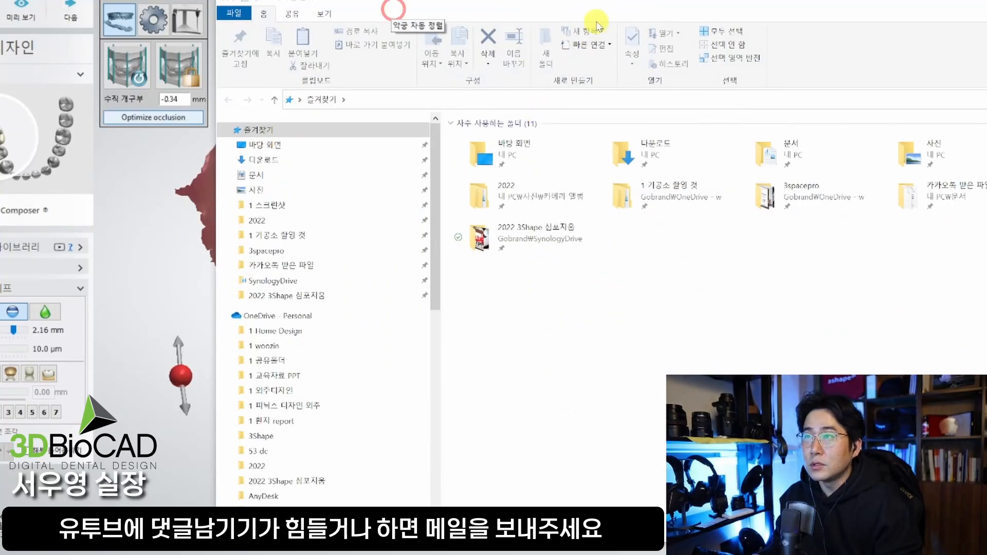
pyautogui.click(986, 0)
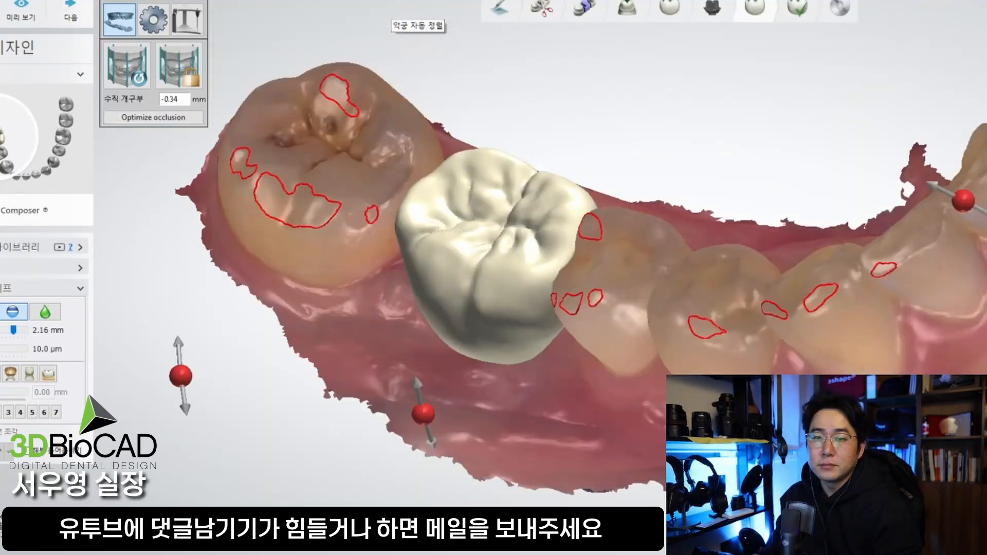
# Open Notepad, paste the contact e-mail address into a new note, and reposition the window so it is readable.
pyautogui.press('super')
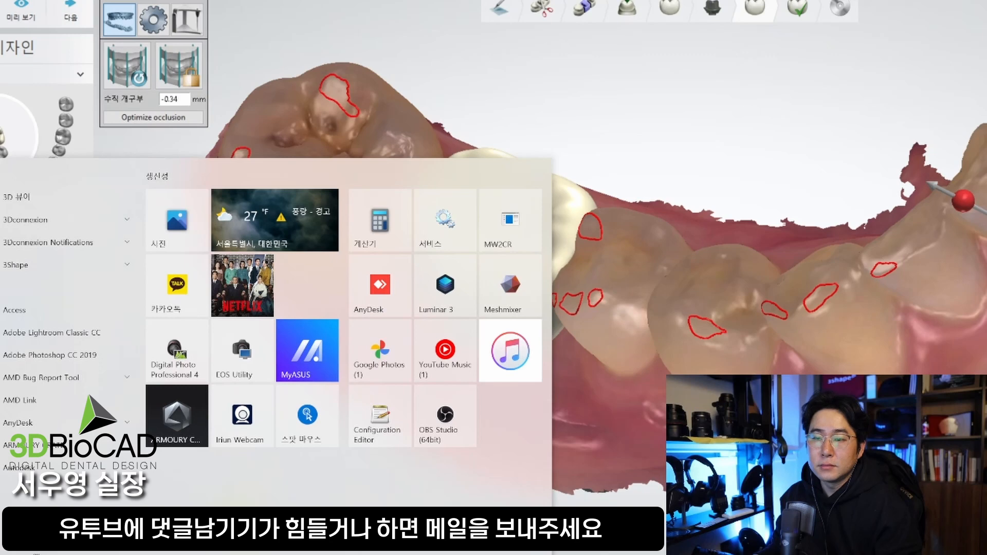
pyautogui.write('메모')
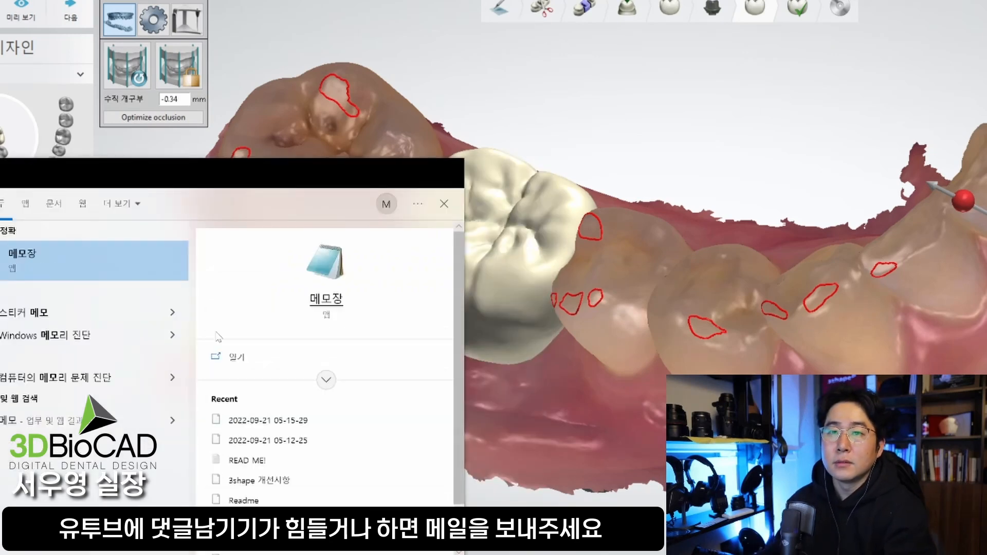
pyautogui.click(286, 286)
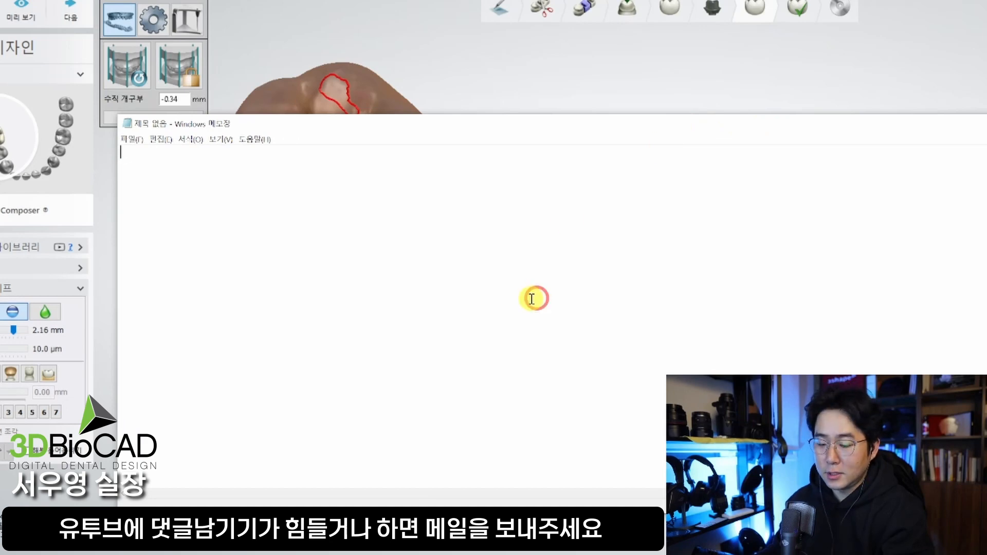
pyautogui.hotkey('ctrl', 'v')
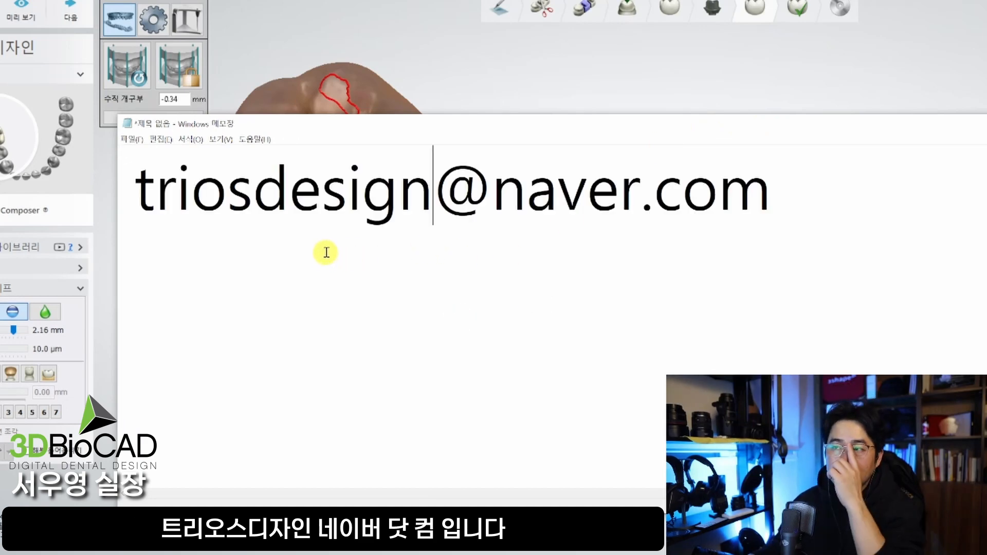
pyautogui.click(241, 552)
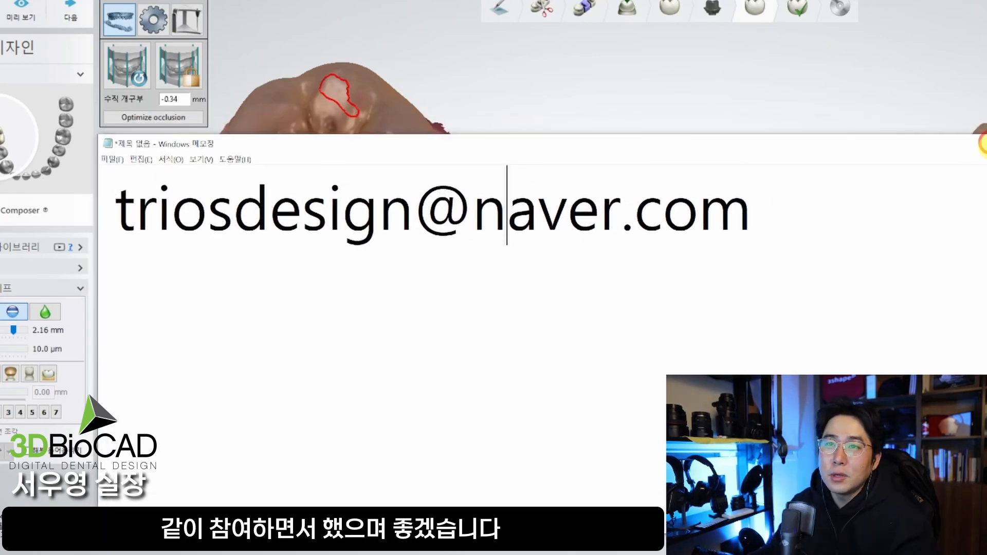
pyautogui.moveTo(986, 141); pyautogui.dragTo(956, 147)
pyautogui.click(750, 202)
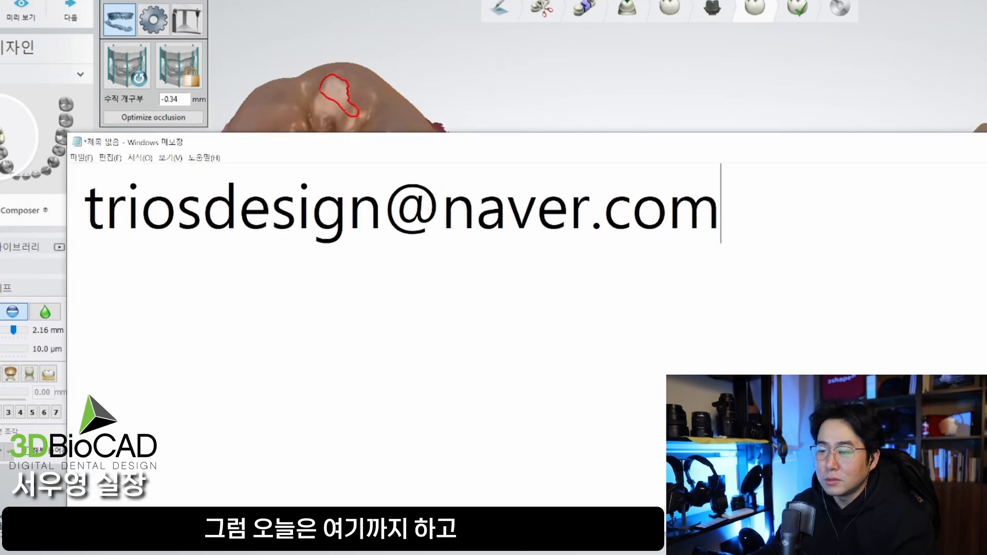